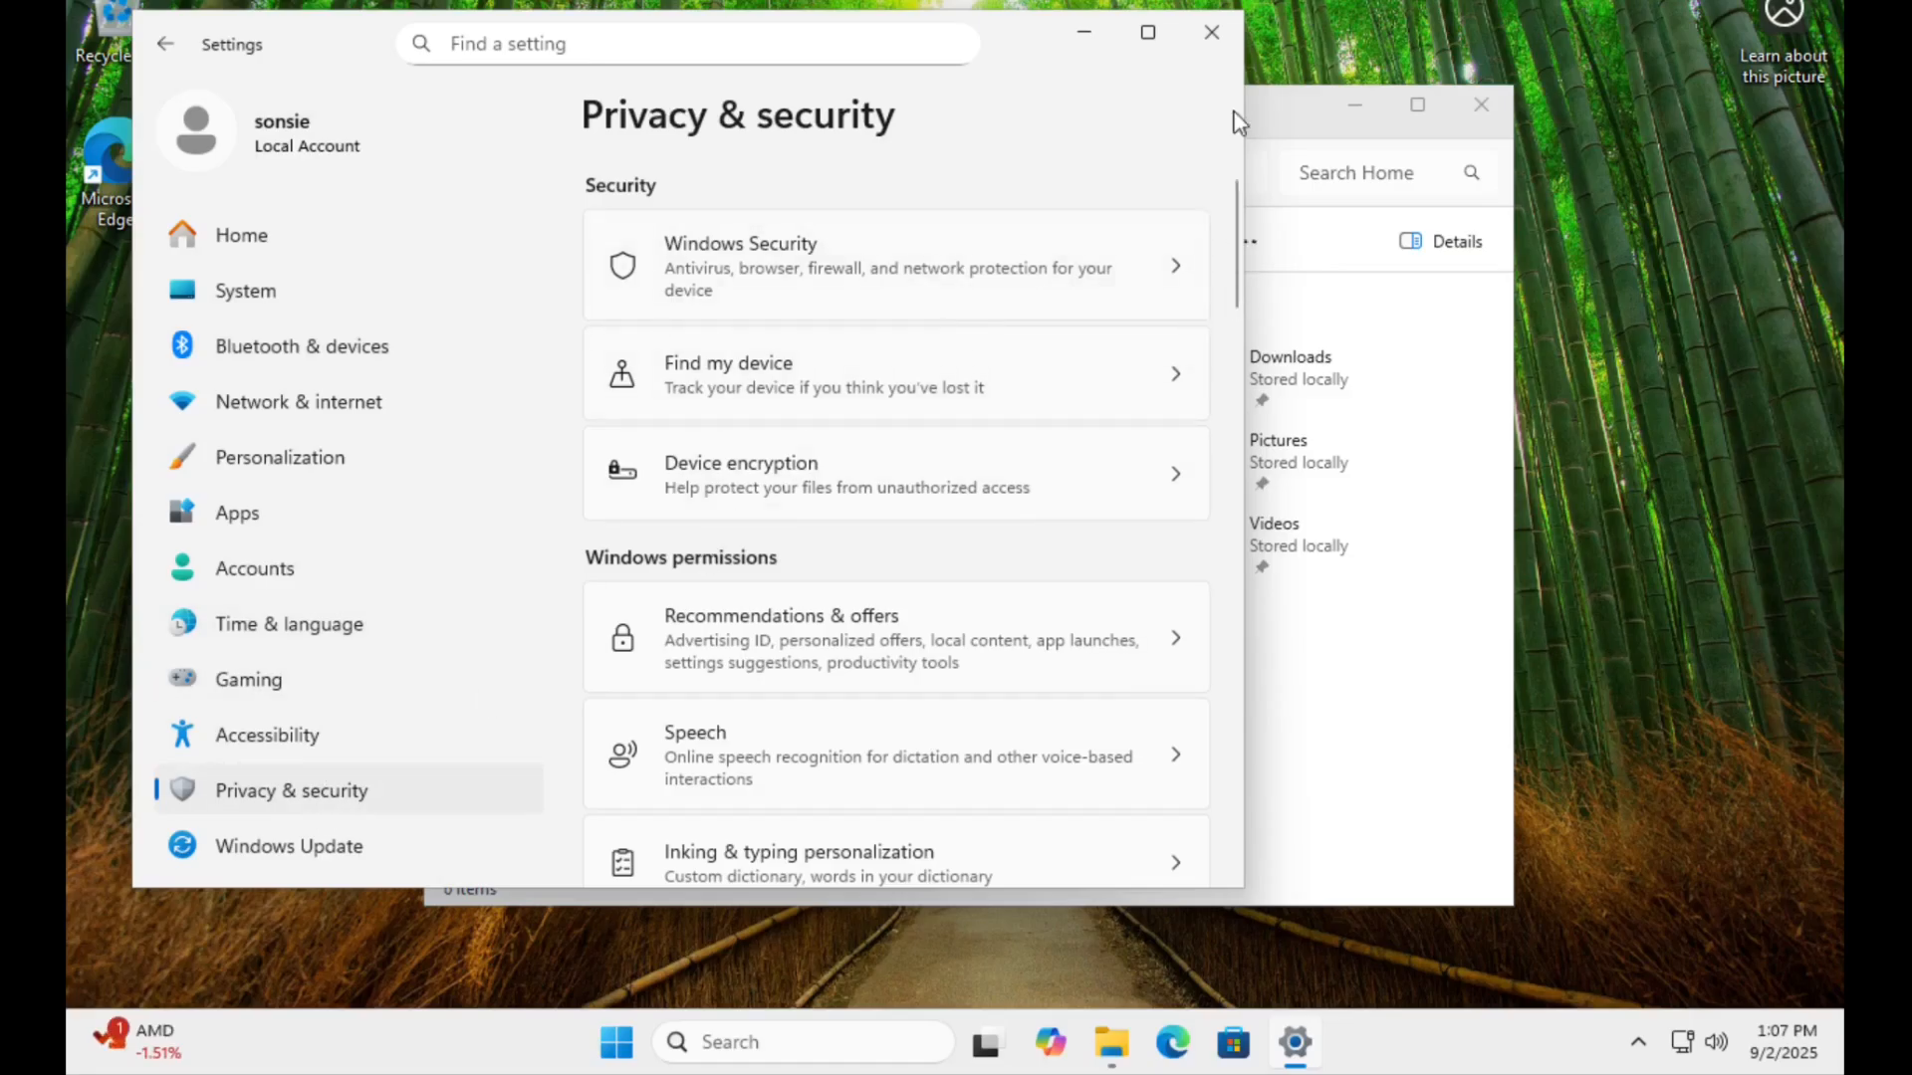
# Turn off the custom inking and typing dictionary in the Windows privacy settings, and close the Settings and File Explorer windows.
pyautogui.click(1147, 32)
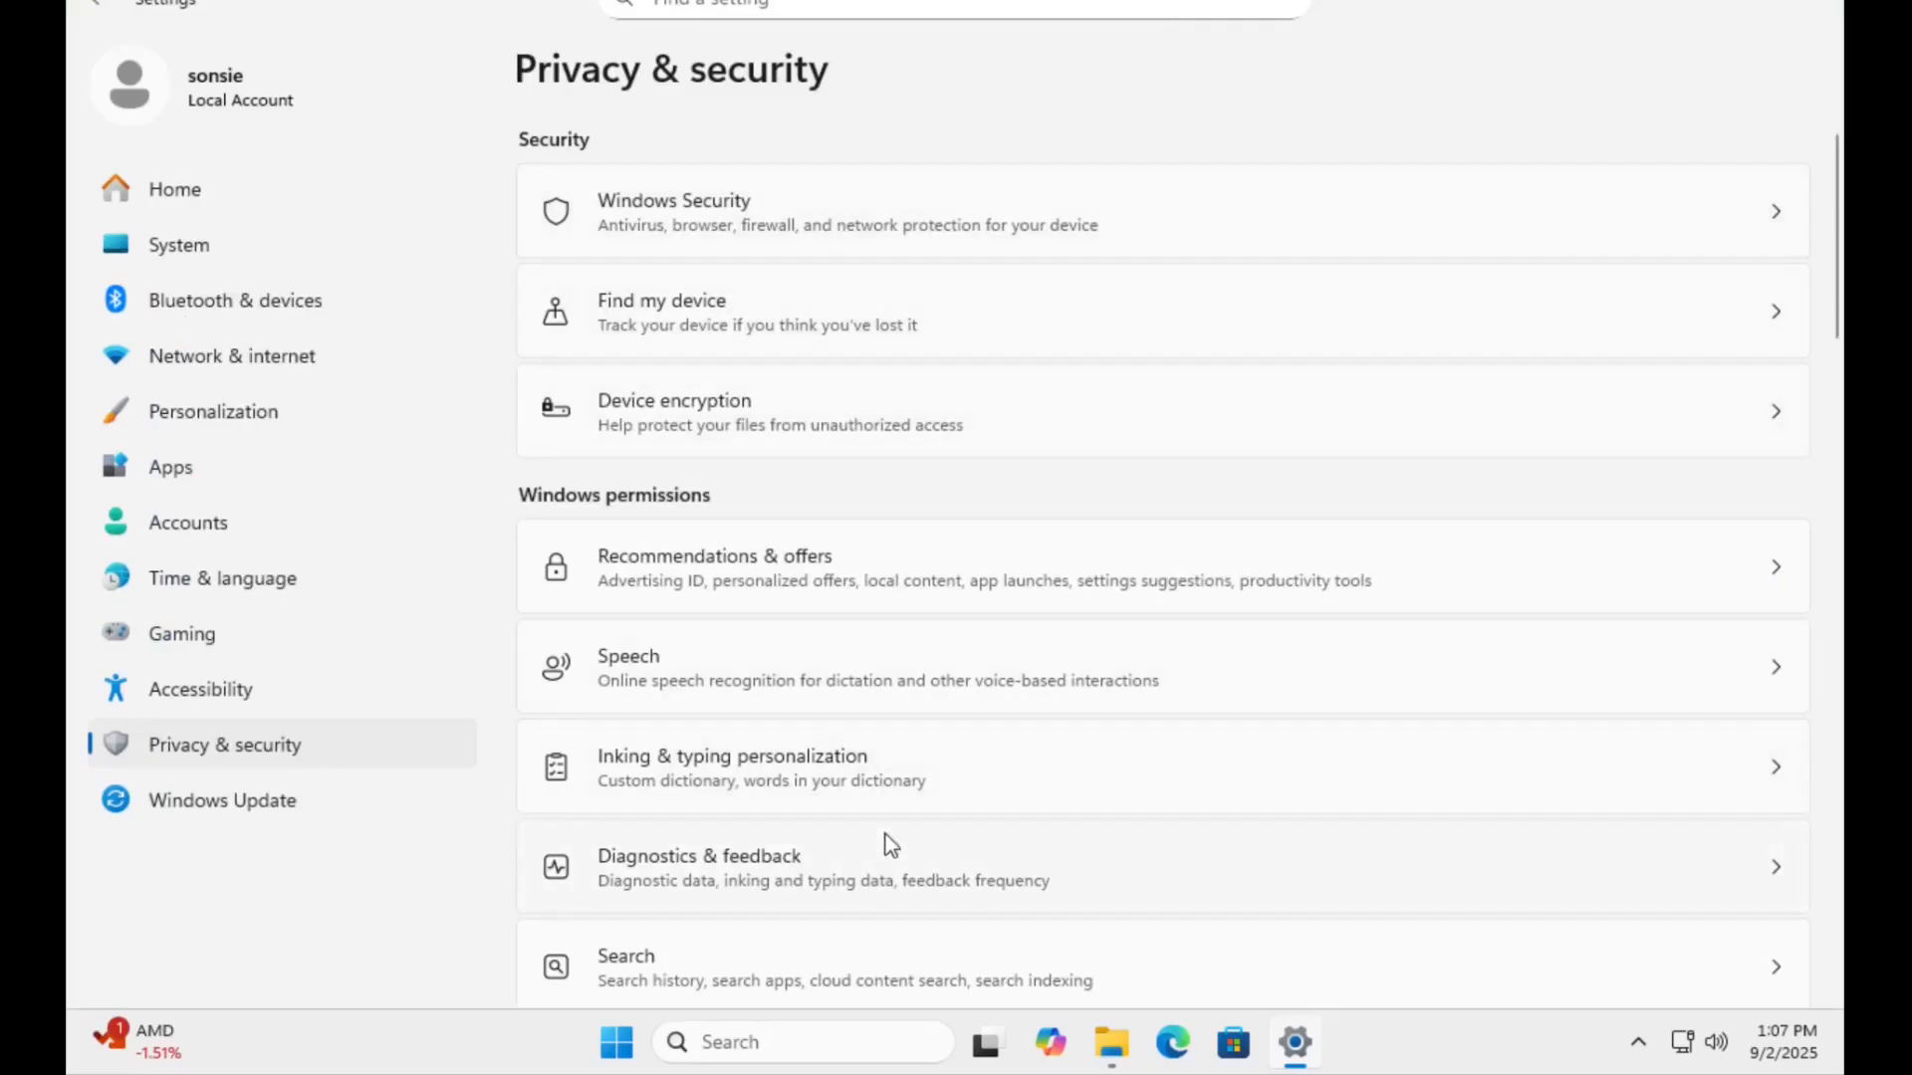
pyautogui.click(1778, 777)
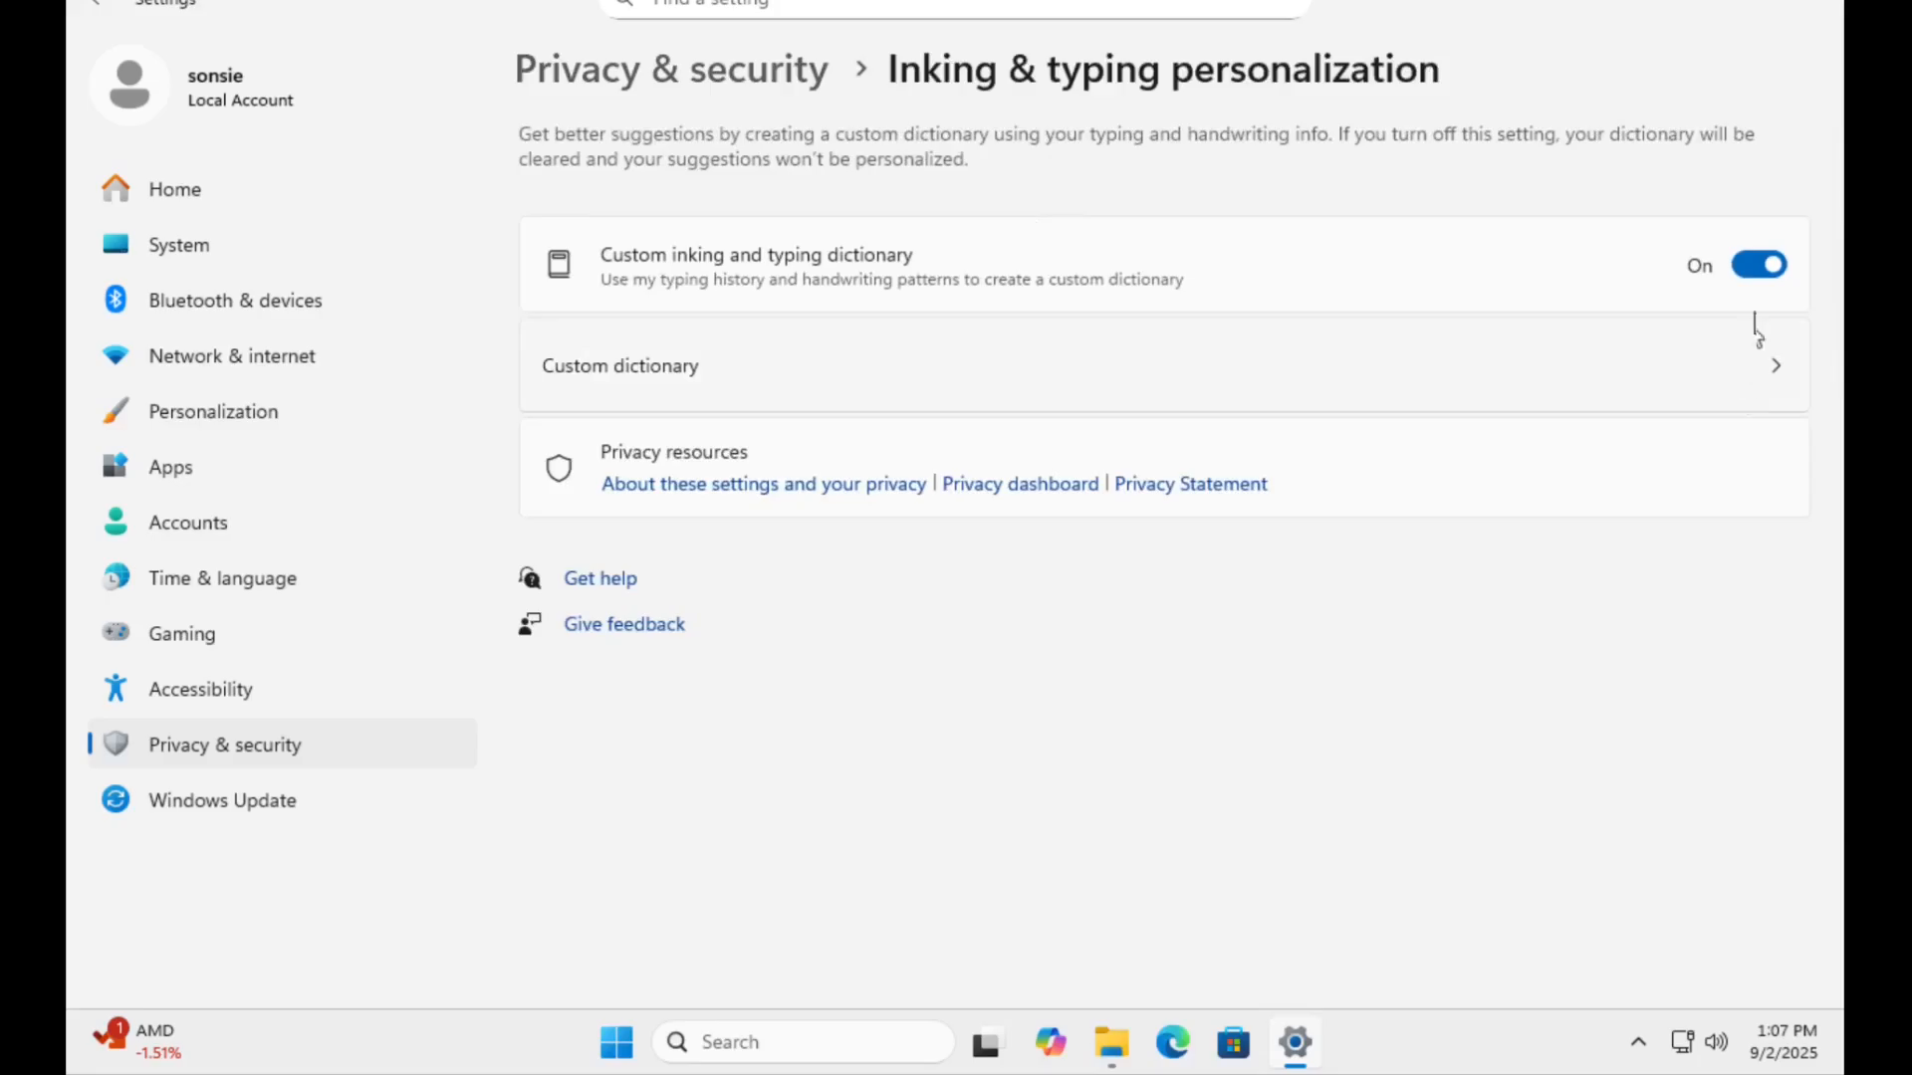
pyautogui.click(1751, 269)
pyautogui.click(95, 5)
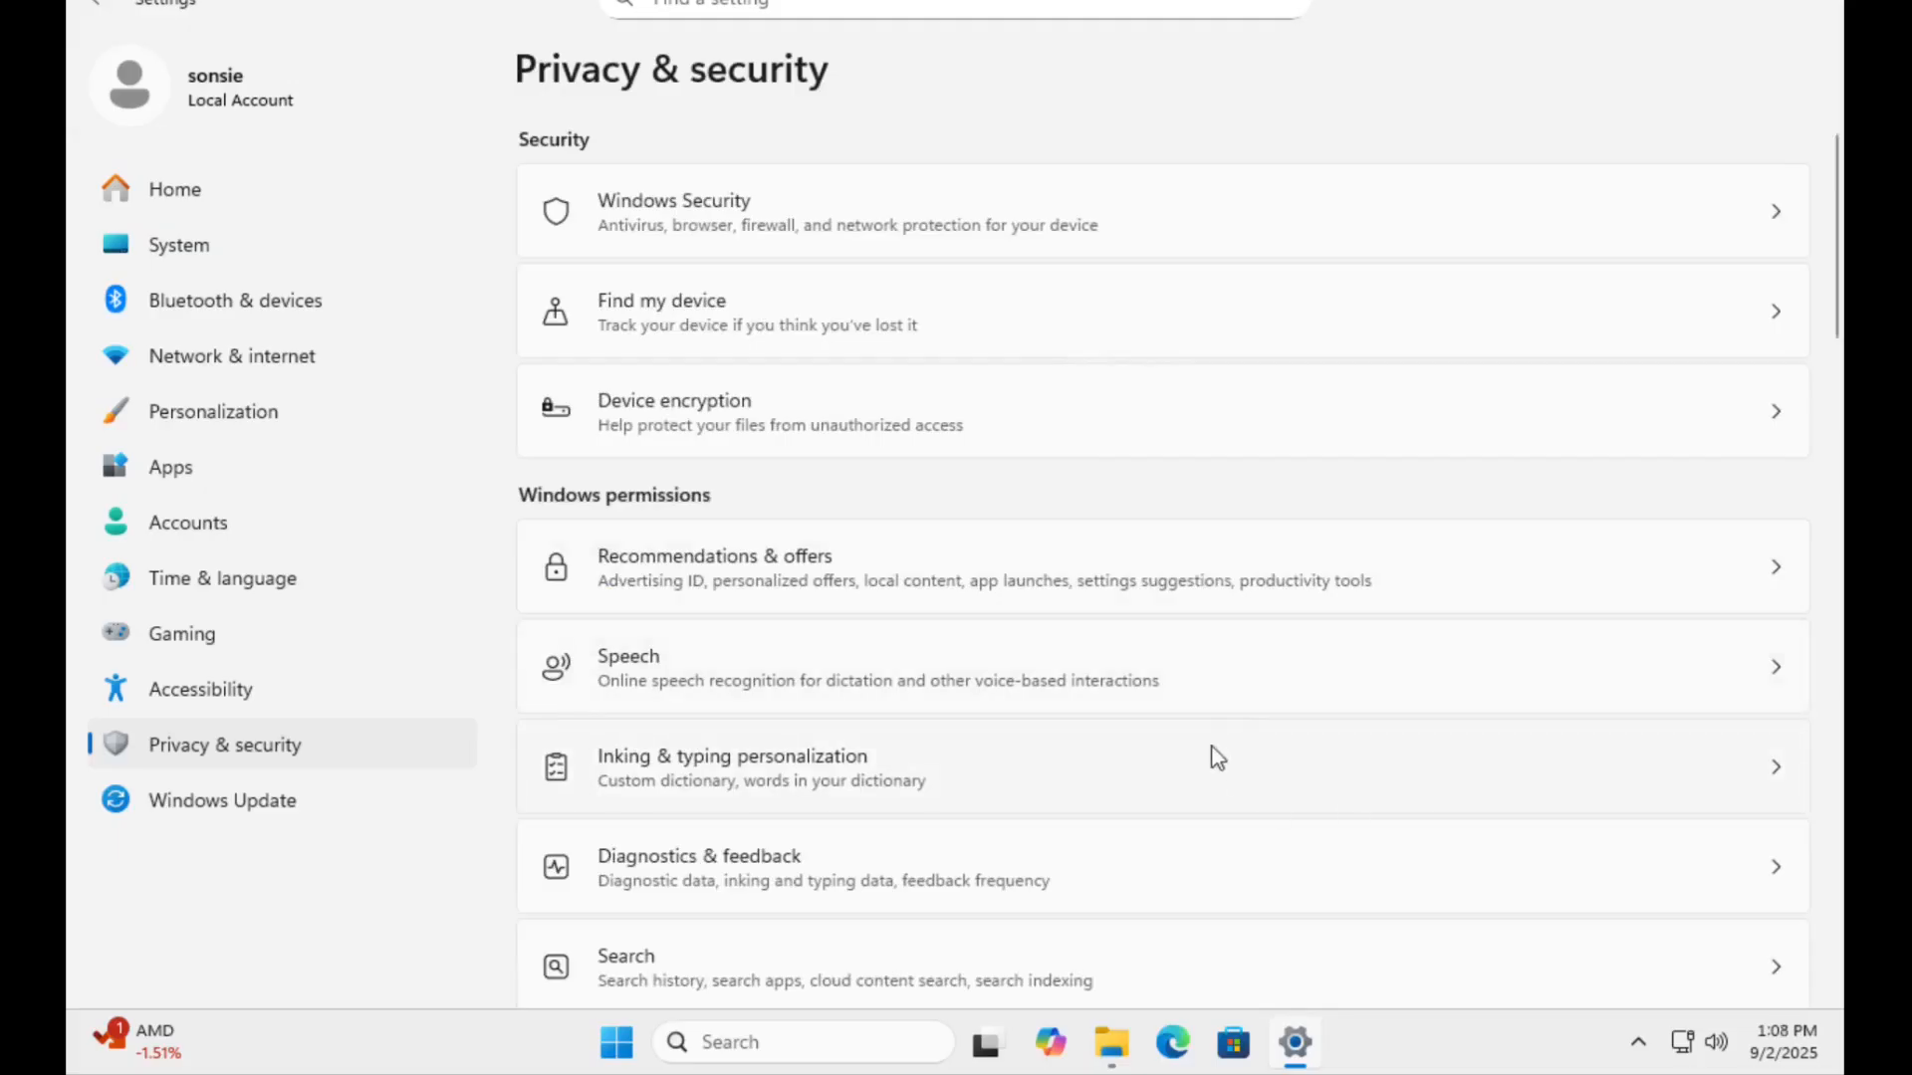
pyautogui.click(1812, 3)
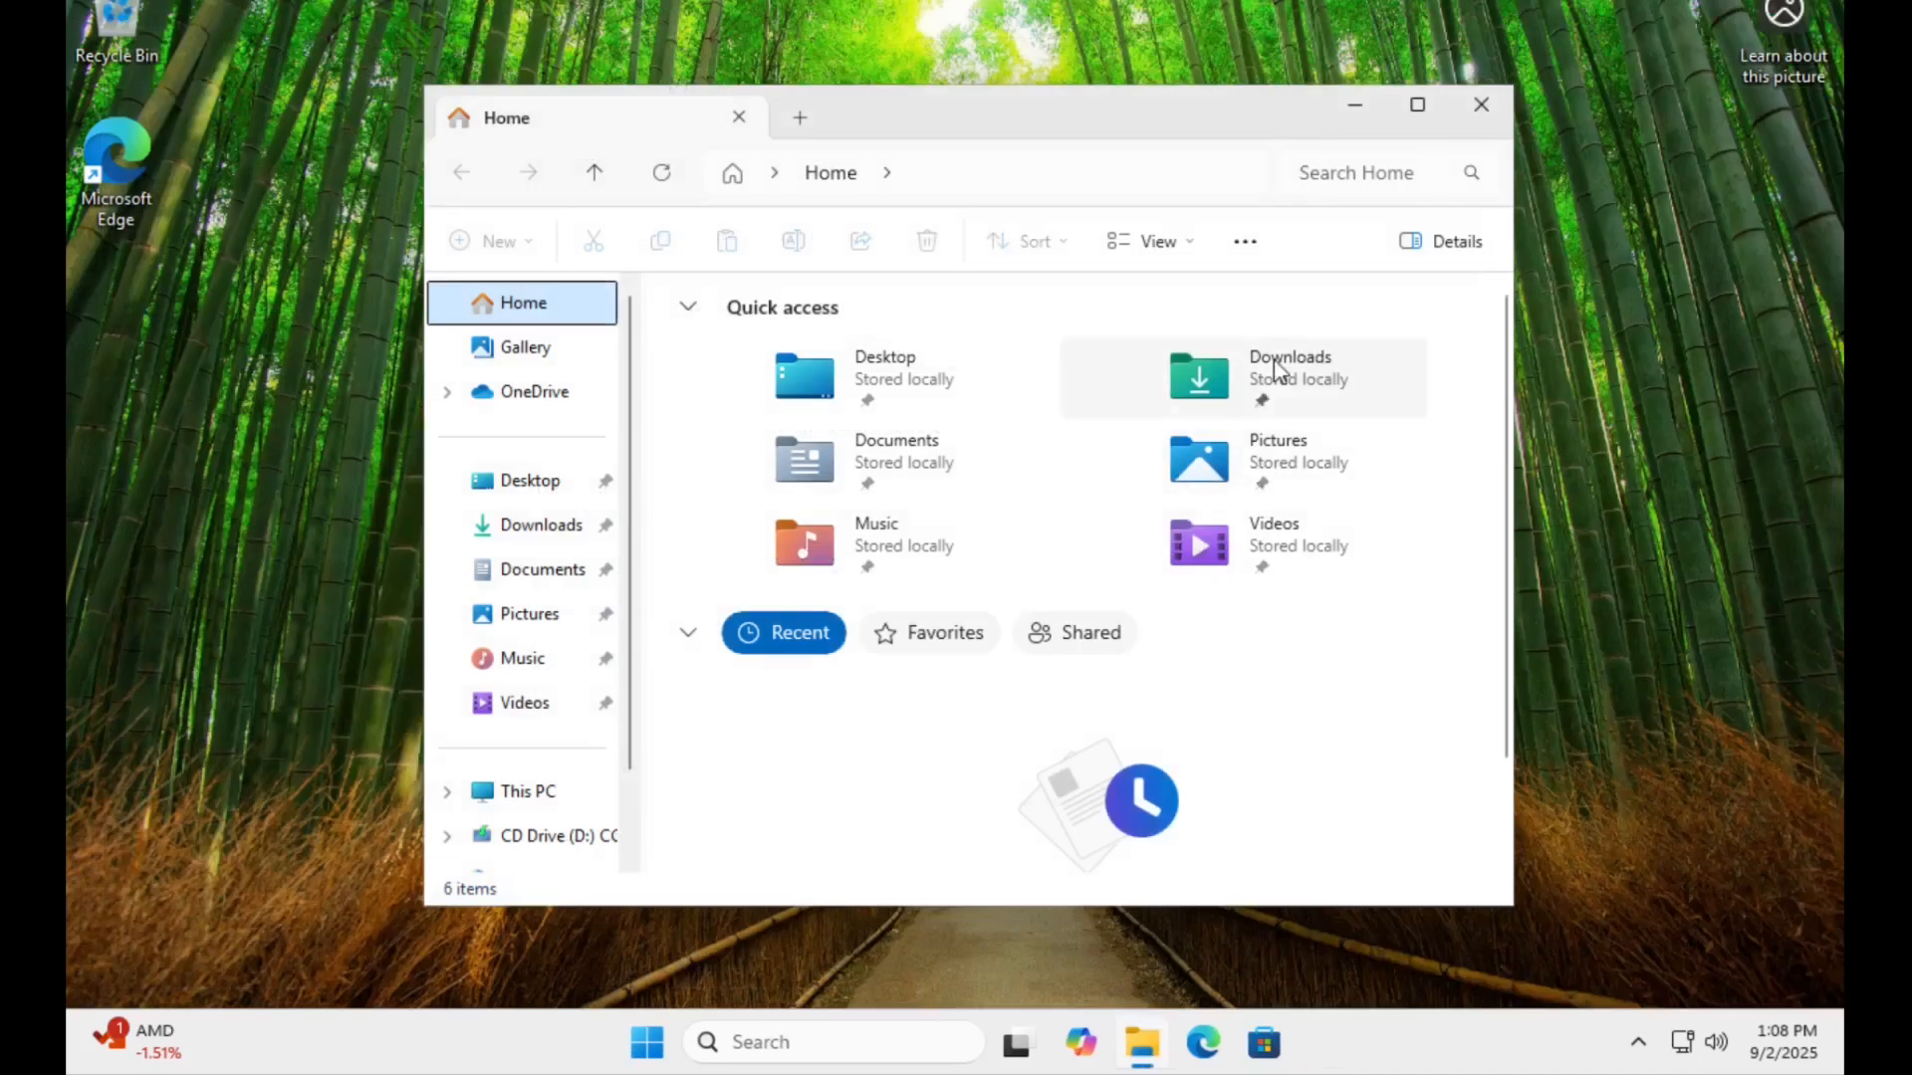
pyautogui.click(1481, 105)
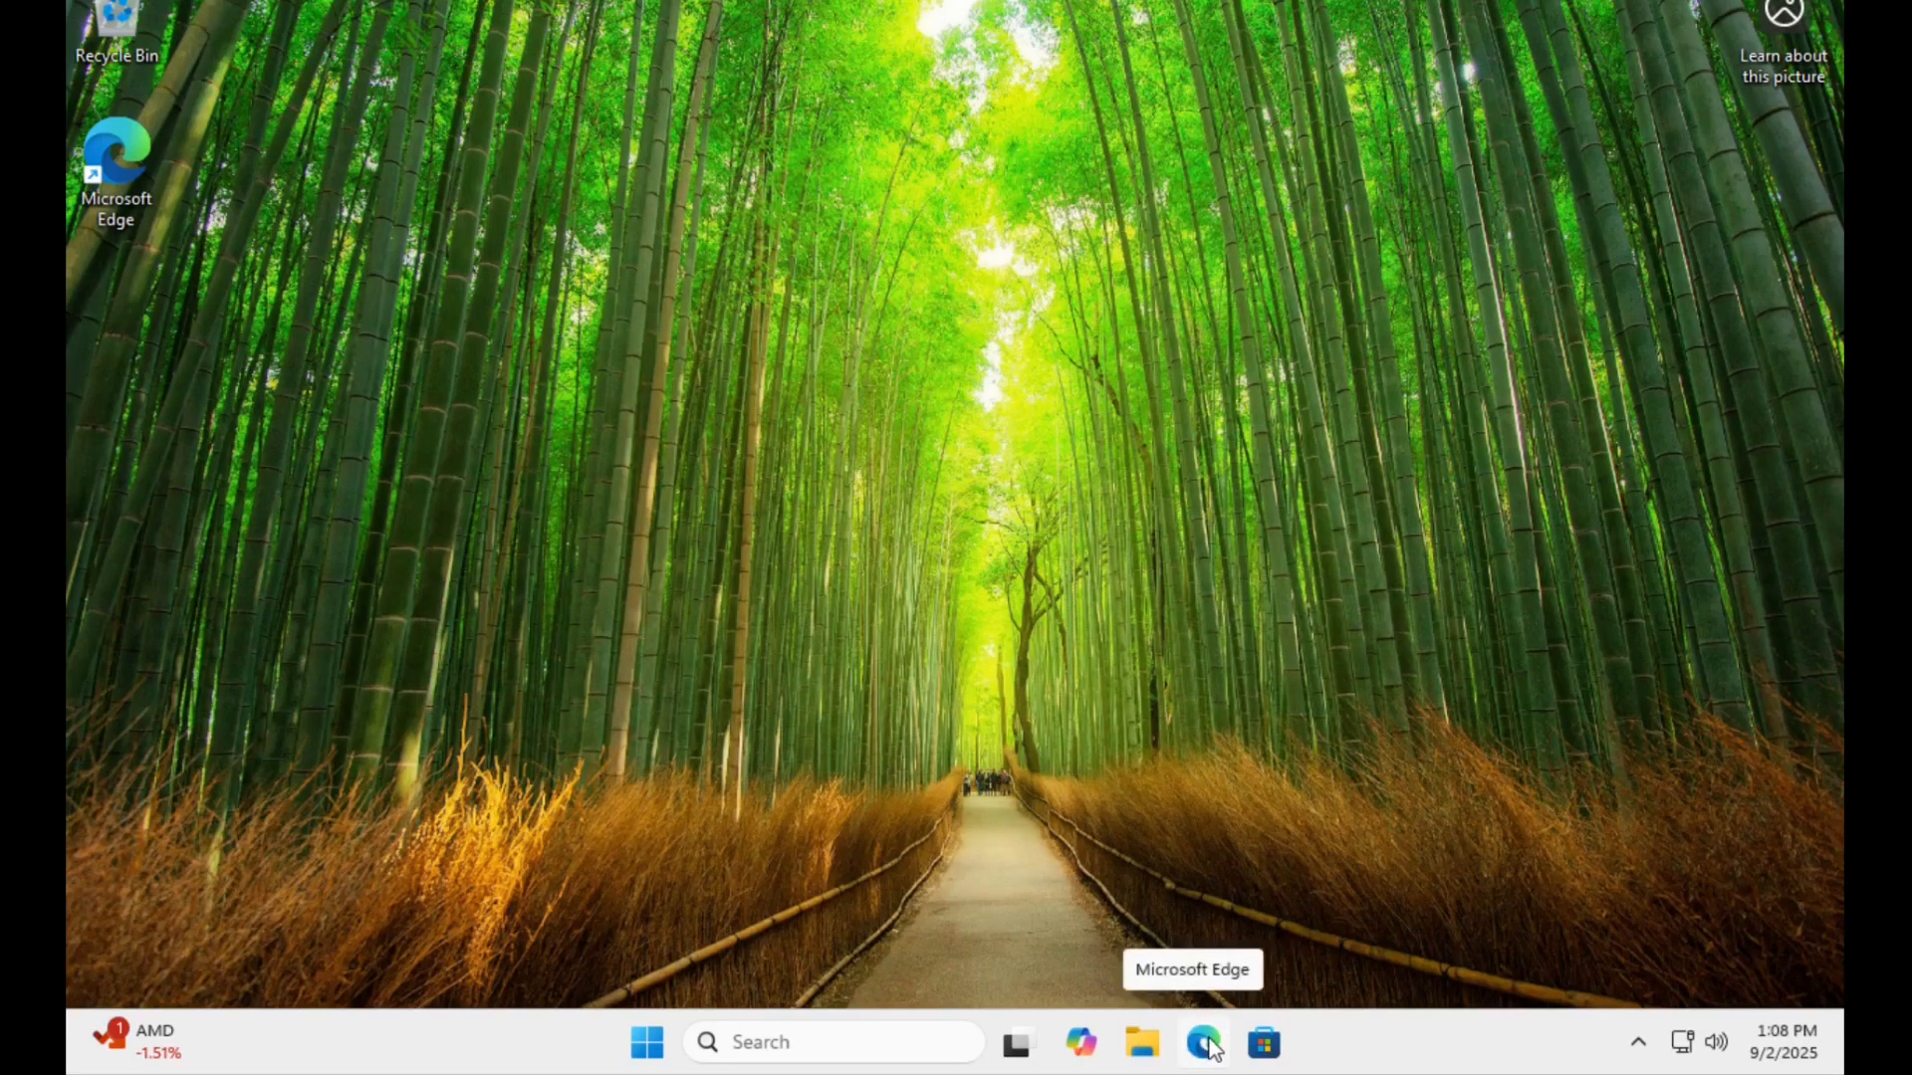
# Check in Task Manager which startup apps are enabled, including the options for OneDrive, and close it.
pyautogui.rightClick(1365, 1043)
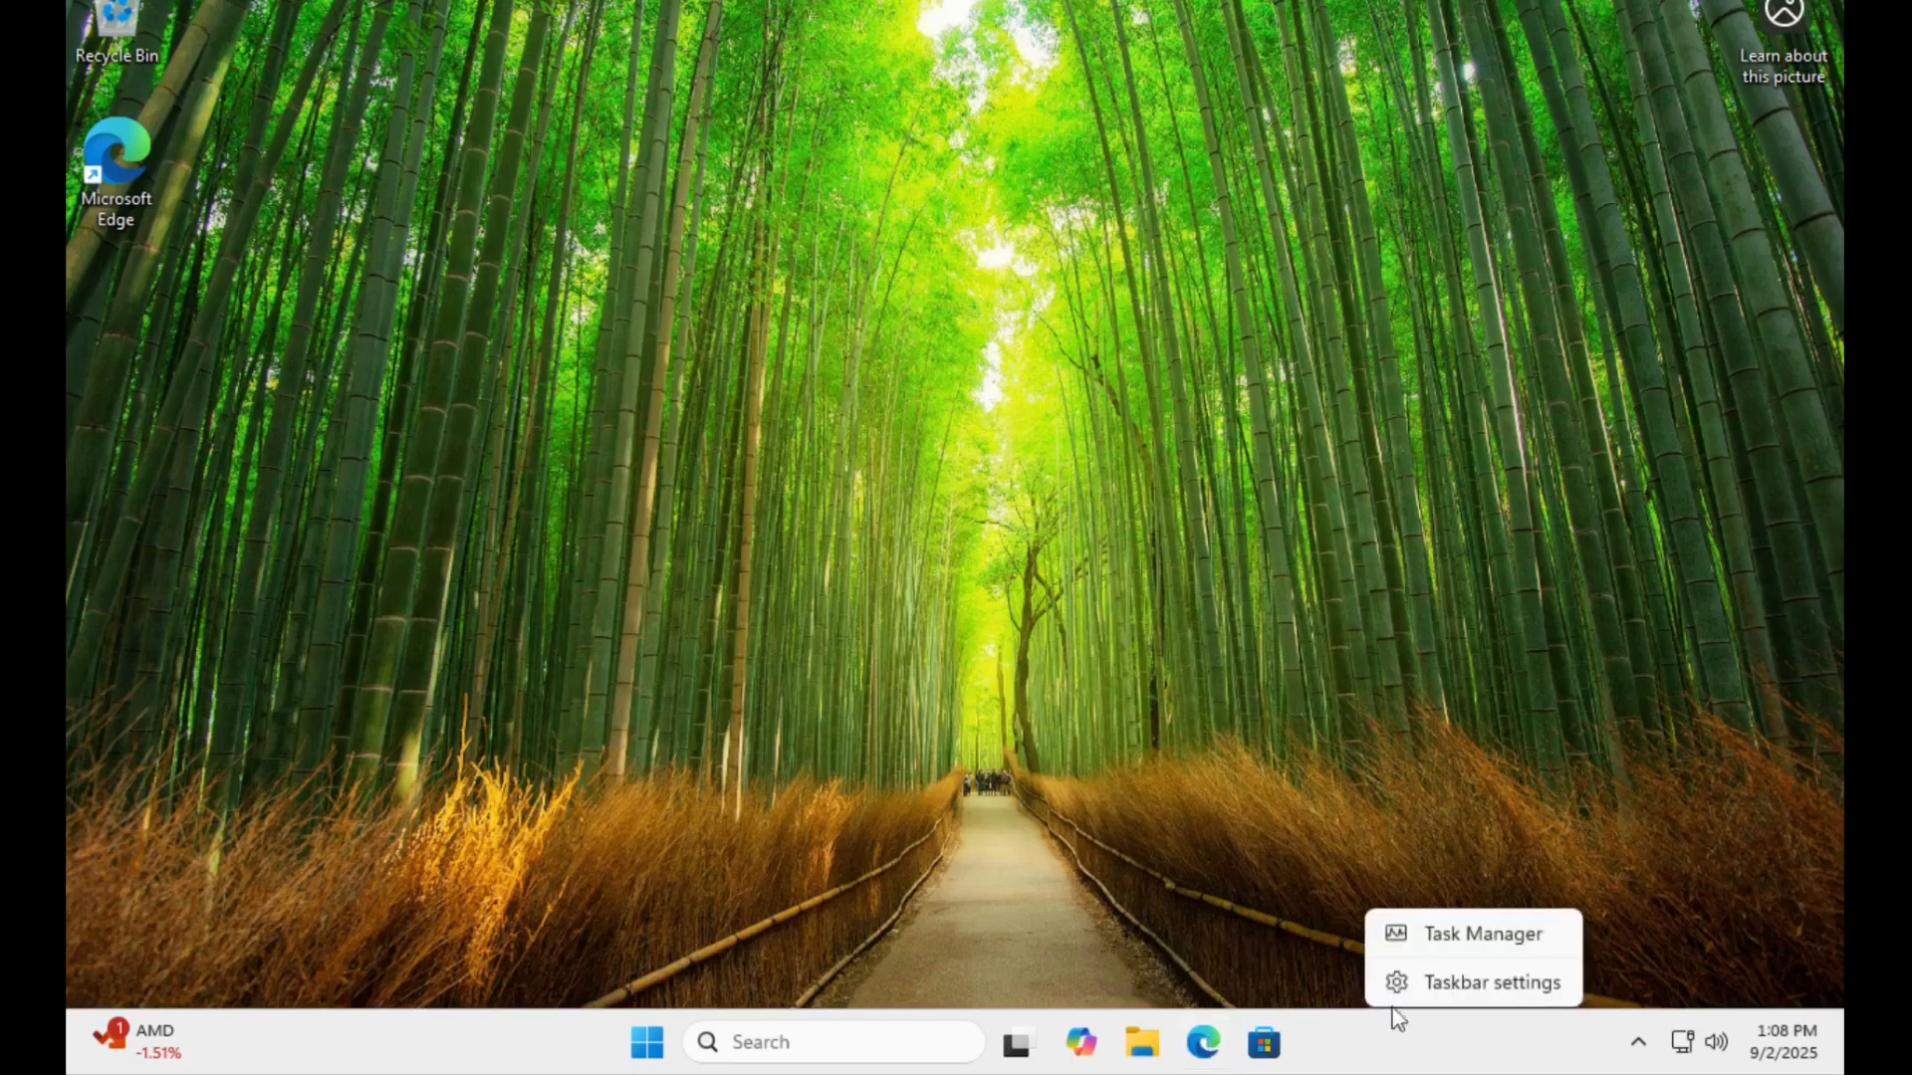
pyautogui.click(1457, 940)
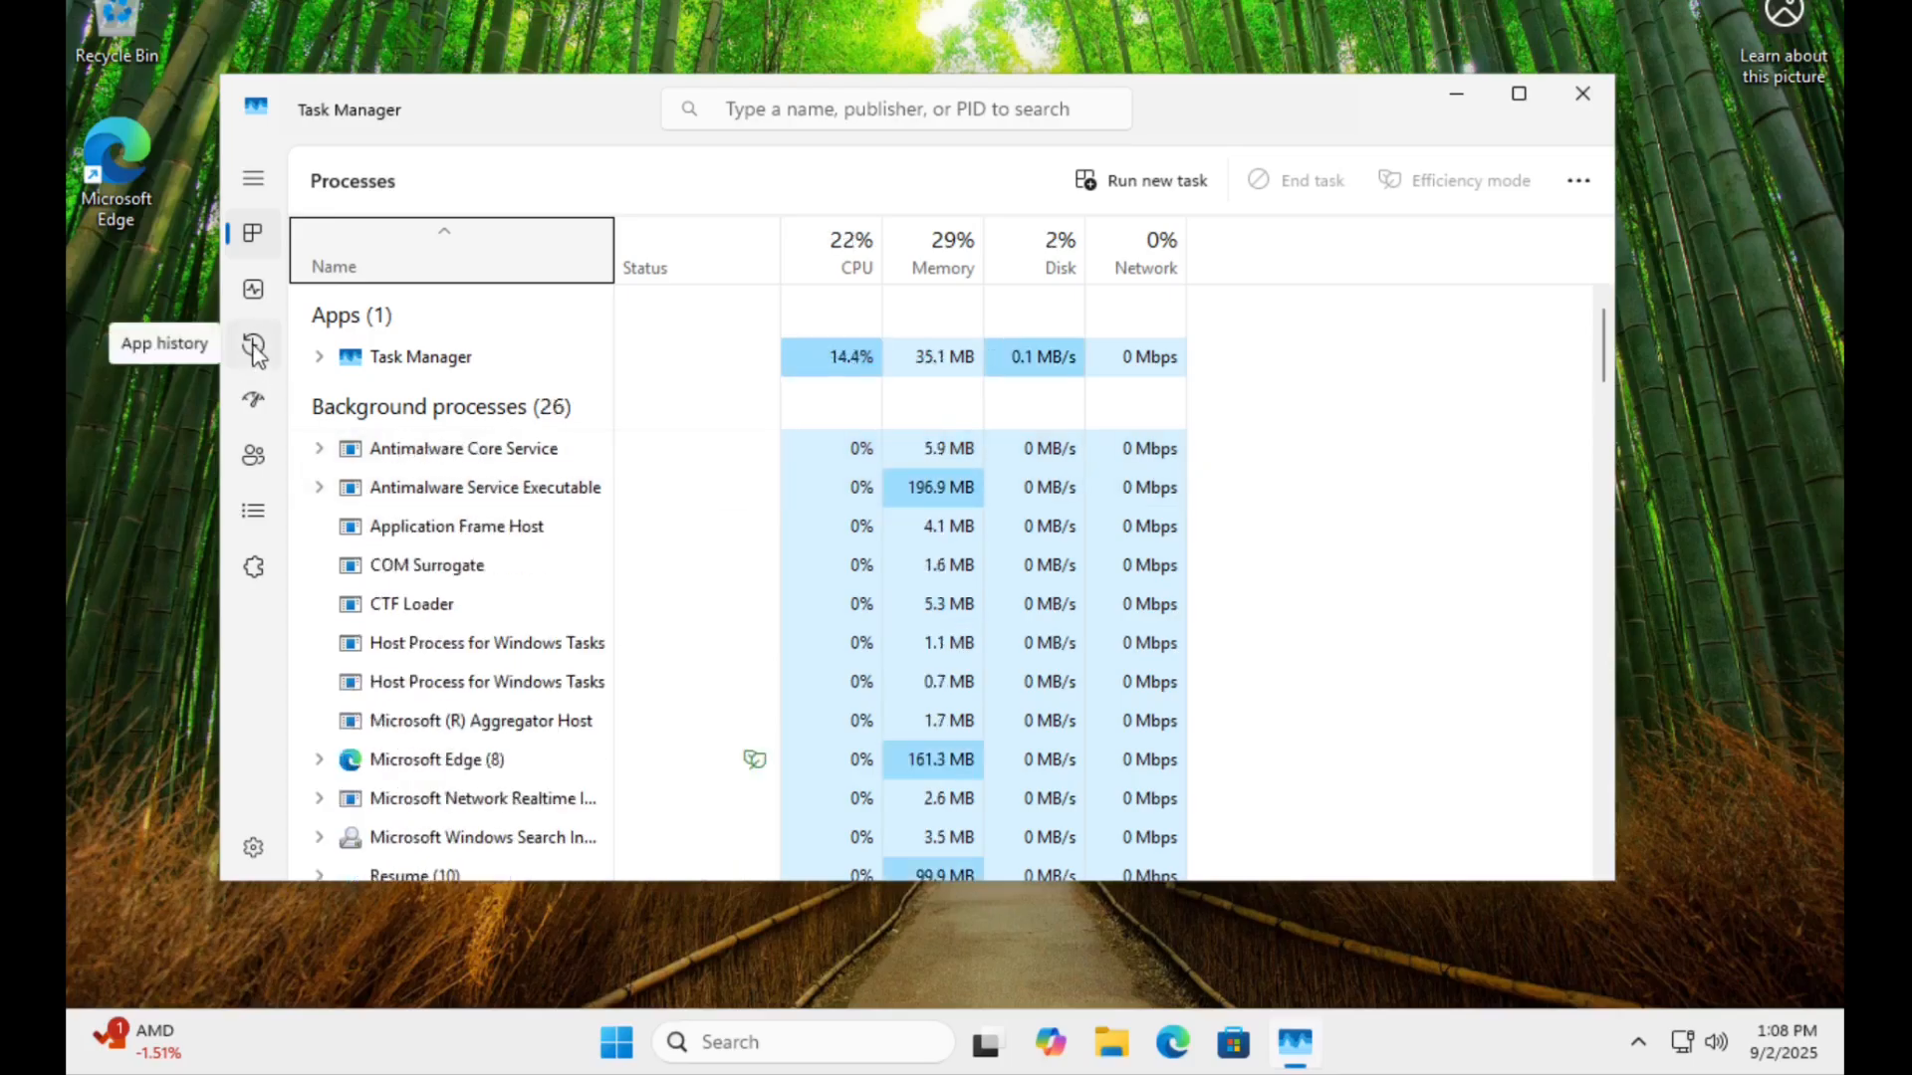
pyautogui.click(253, 407)
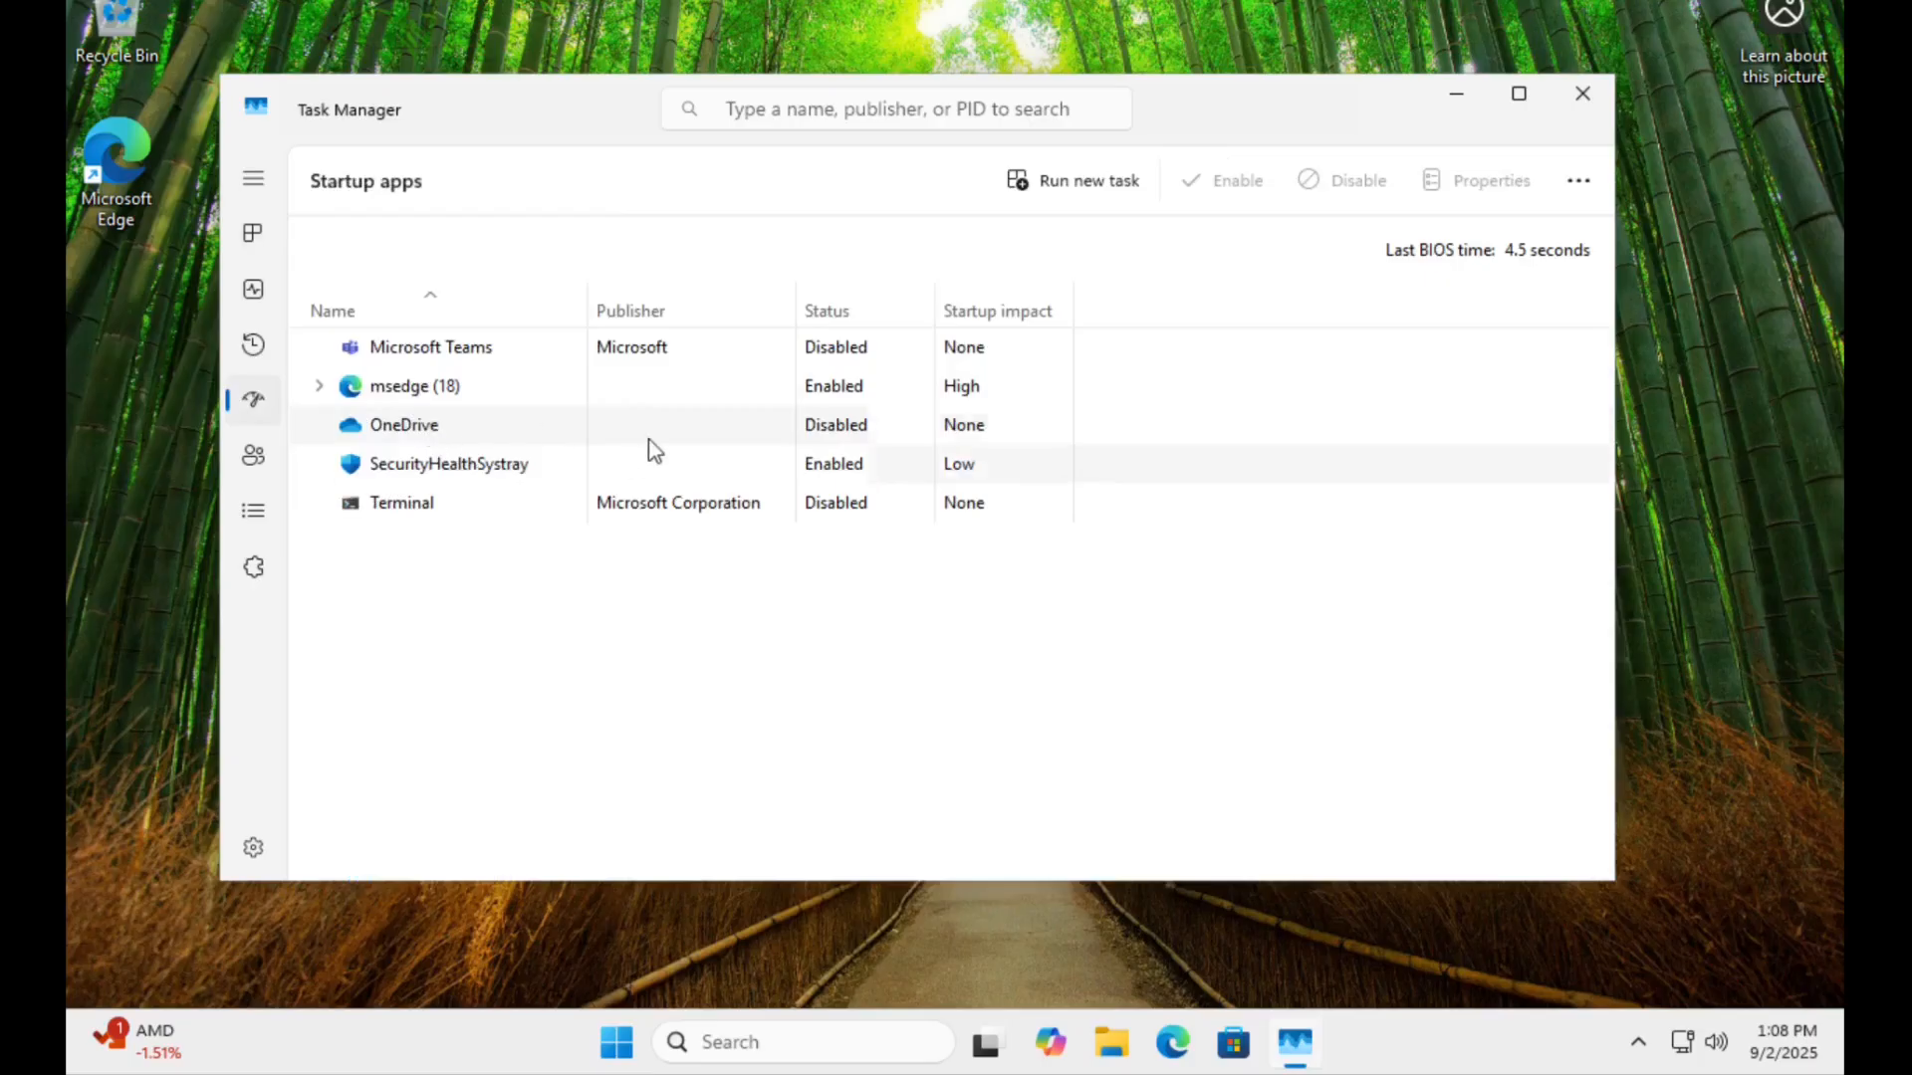
pyautogui.click(848, 433)
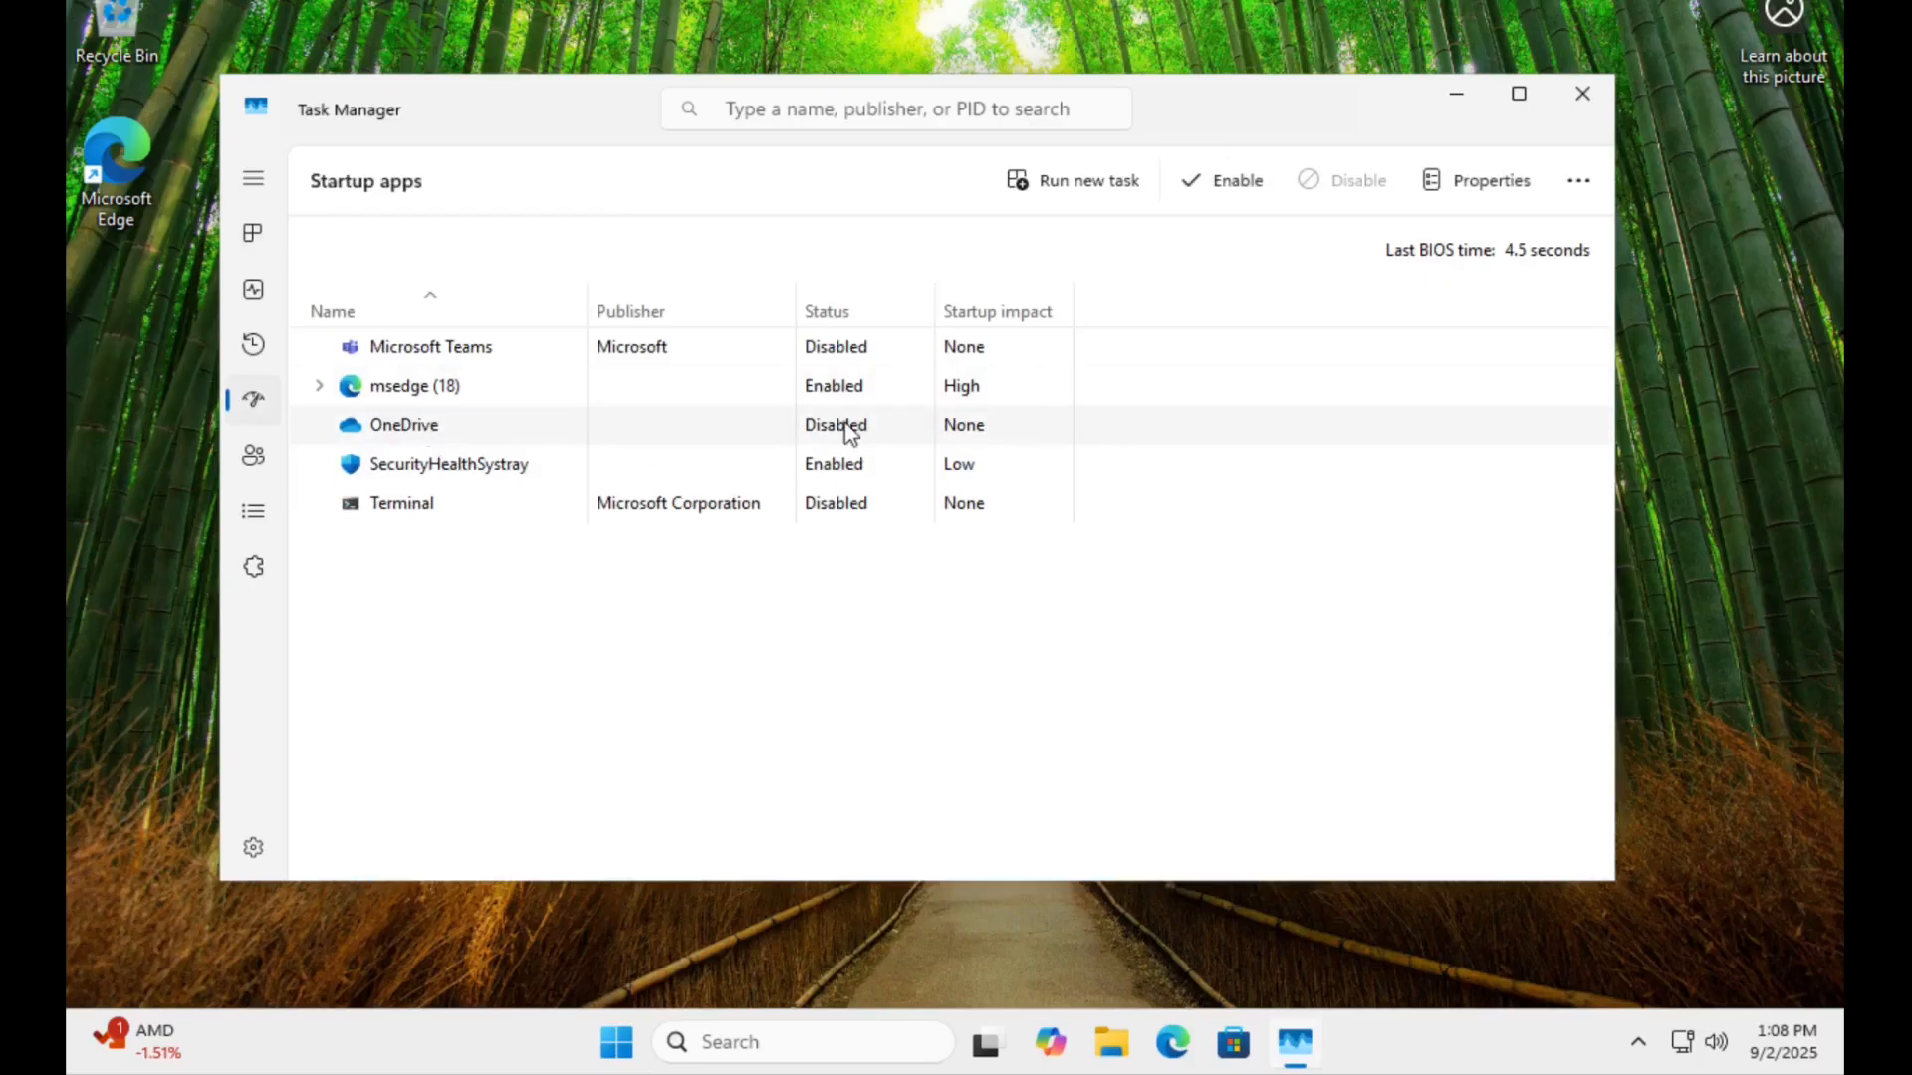
pyautogui.rightClick(848, 433)
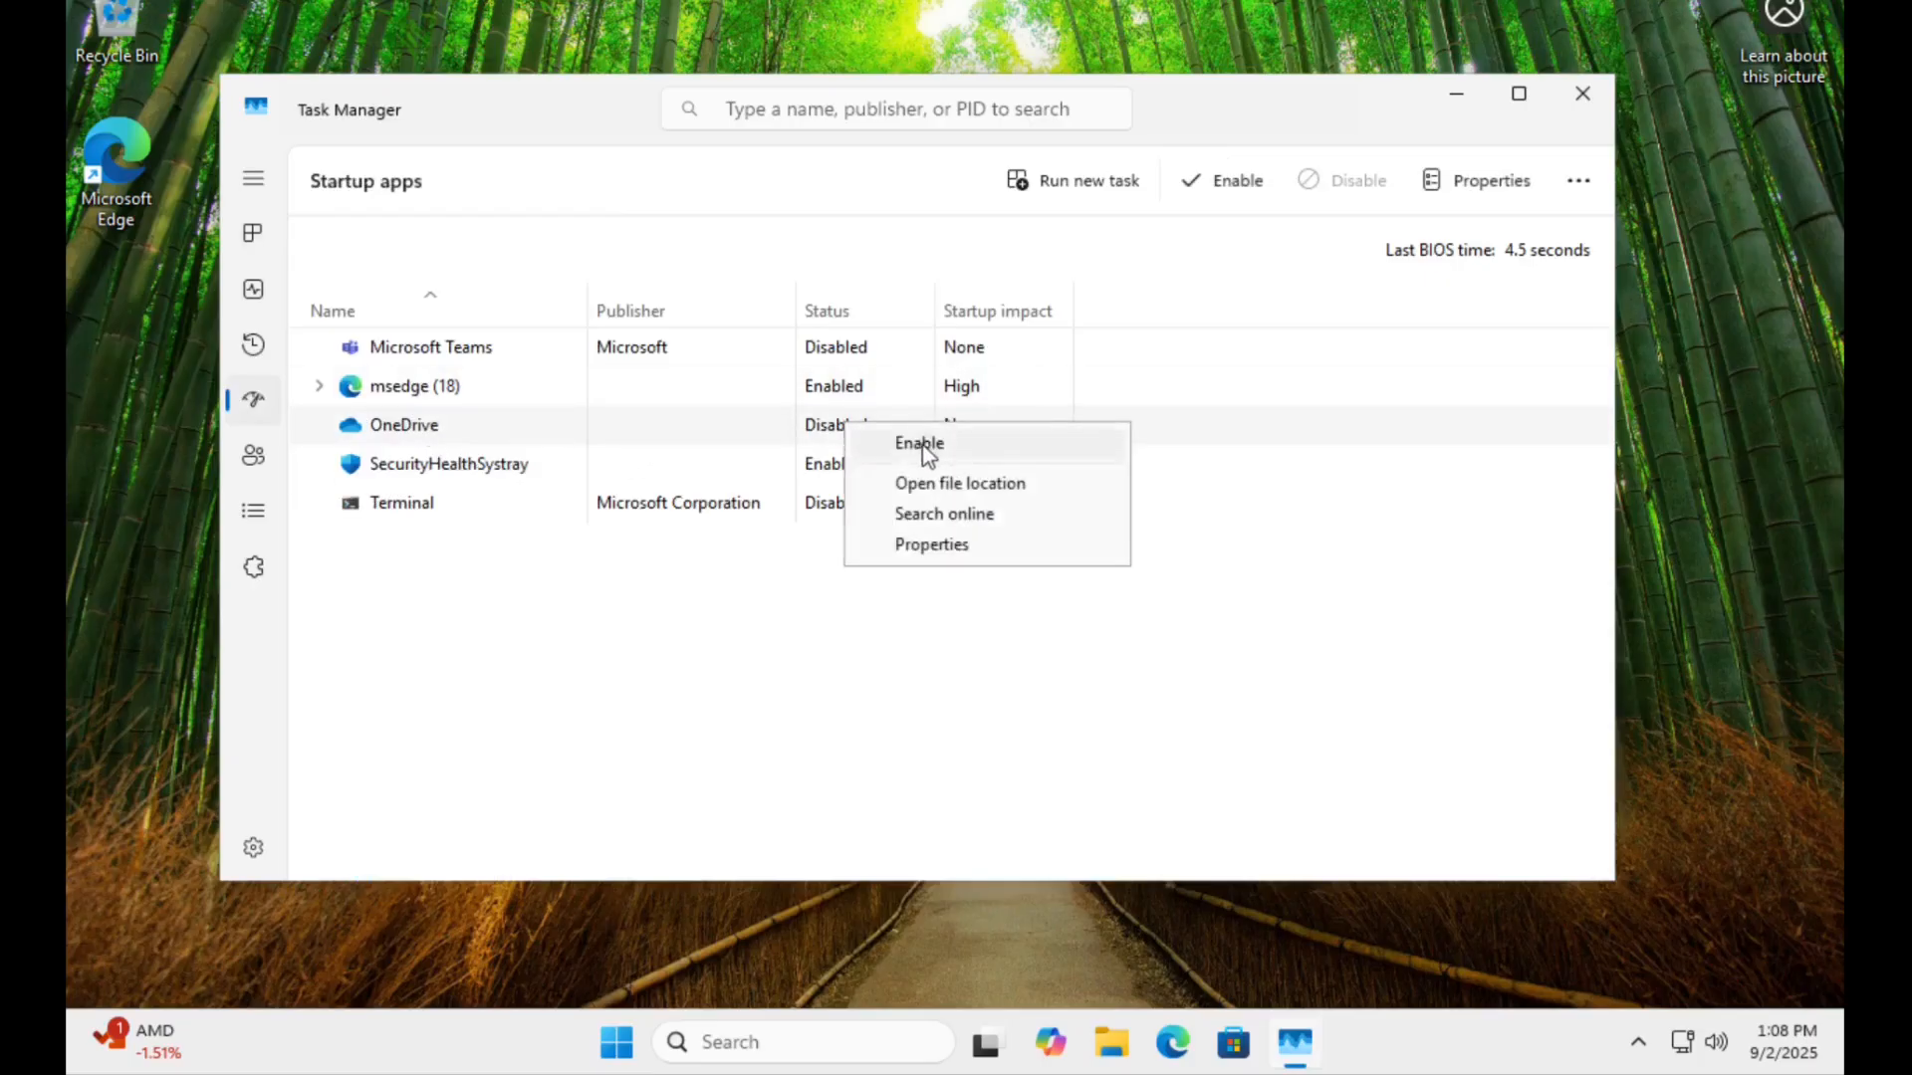
pyautogui.click(653, 597)
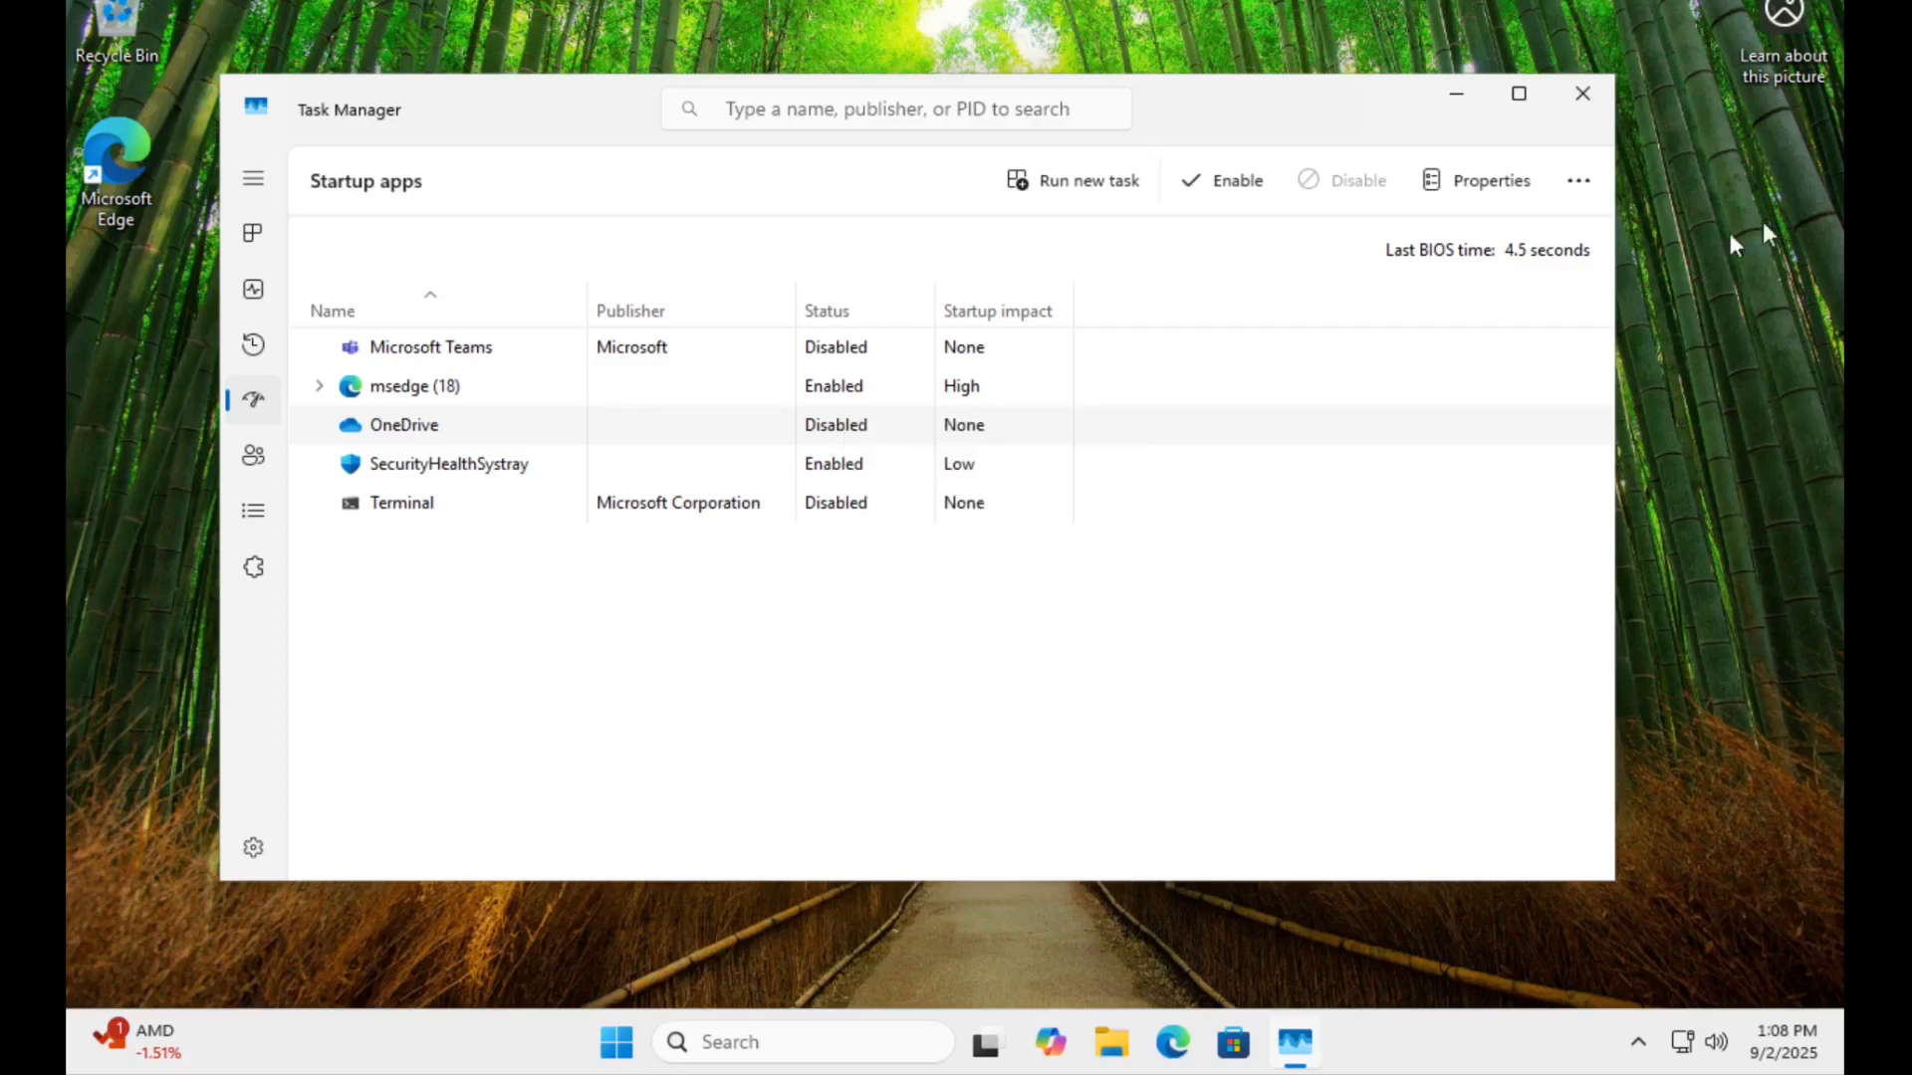
pyautogui.click(1580, 92)
# Switch to Microsoft Edge and open its privacy, search, and services settings.
pyautogui.click(1204, 1042)
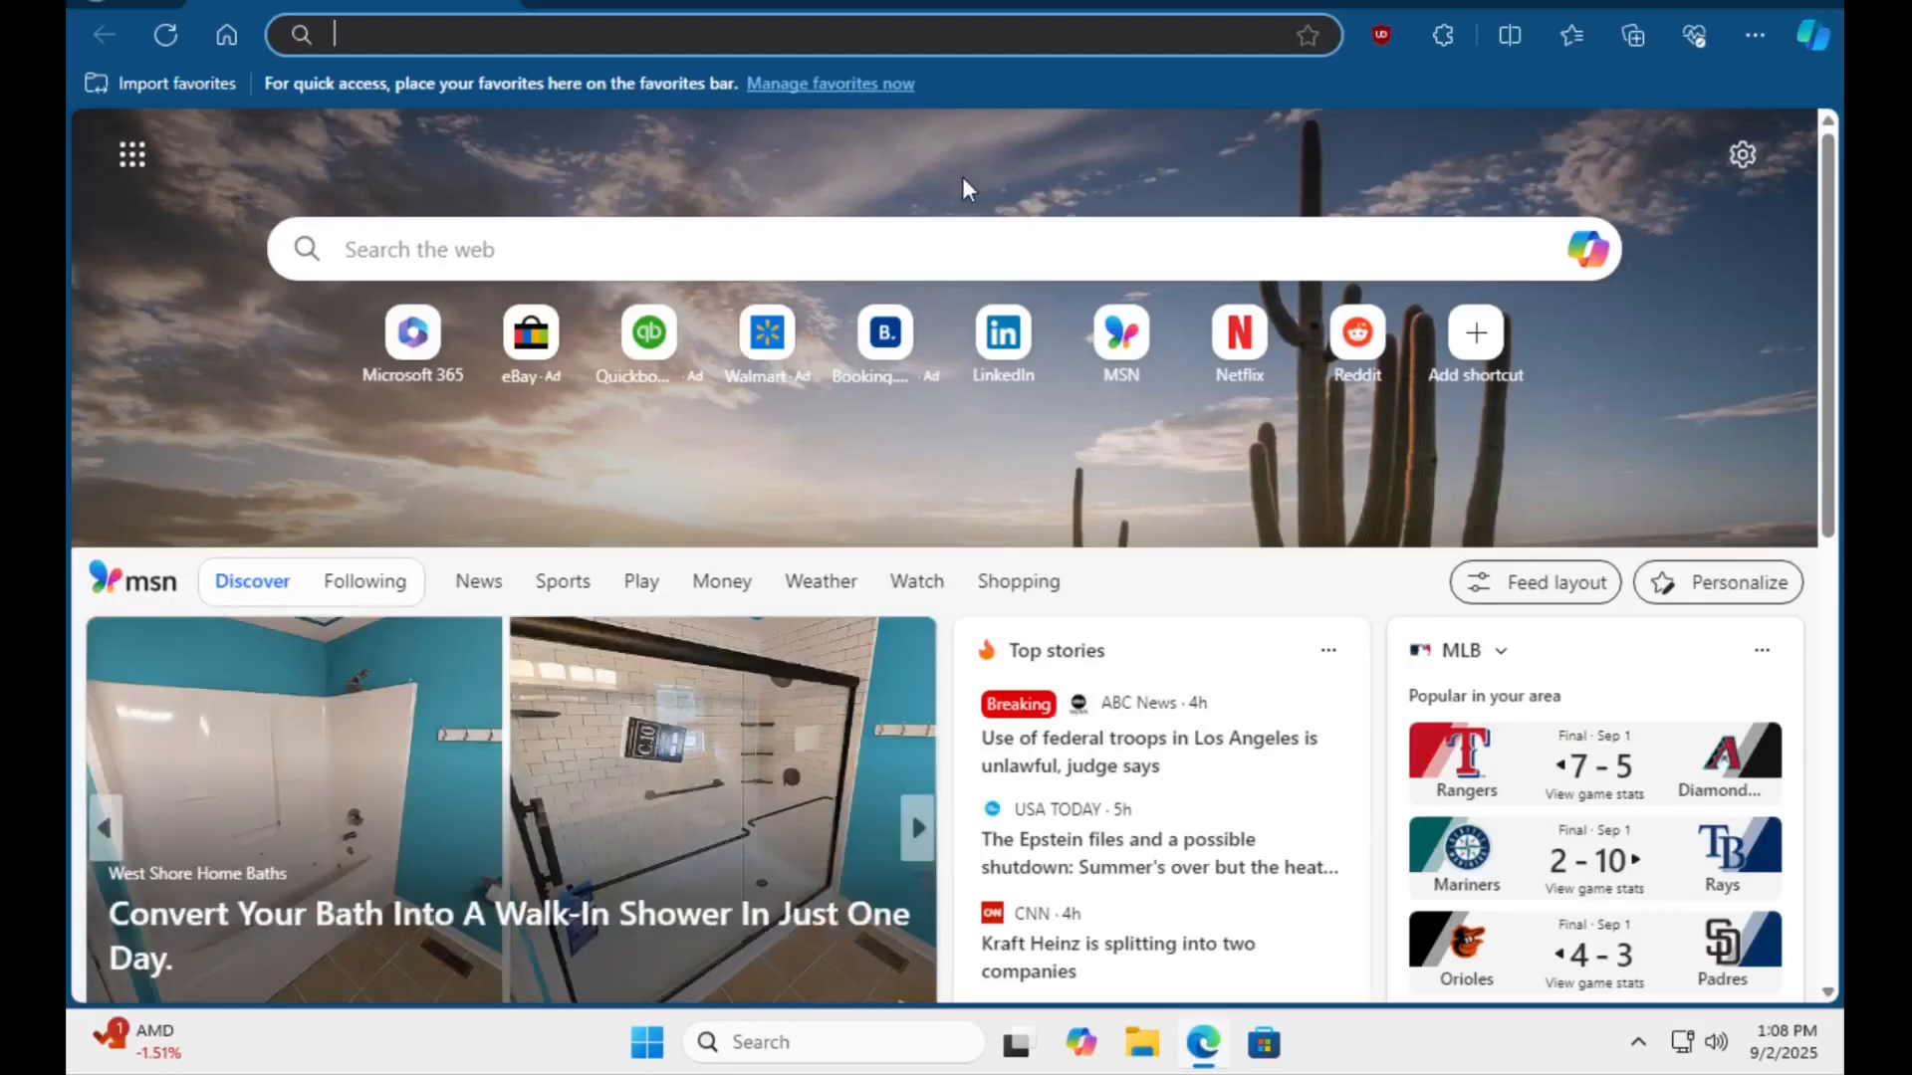
pyautogui.click(1755, 35)
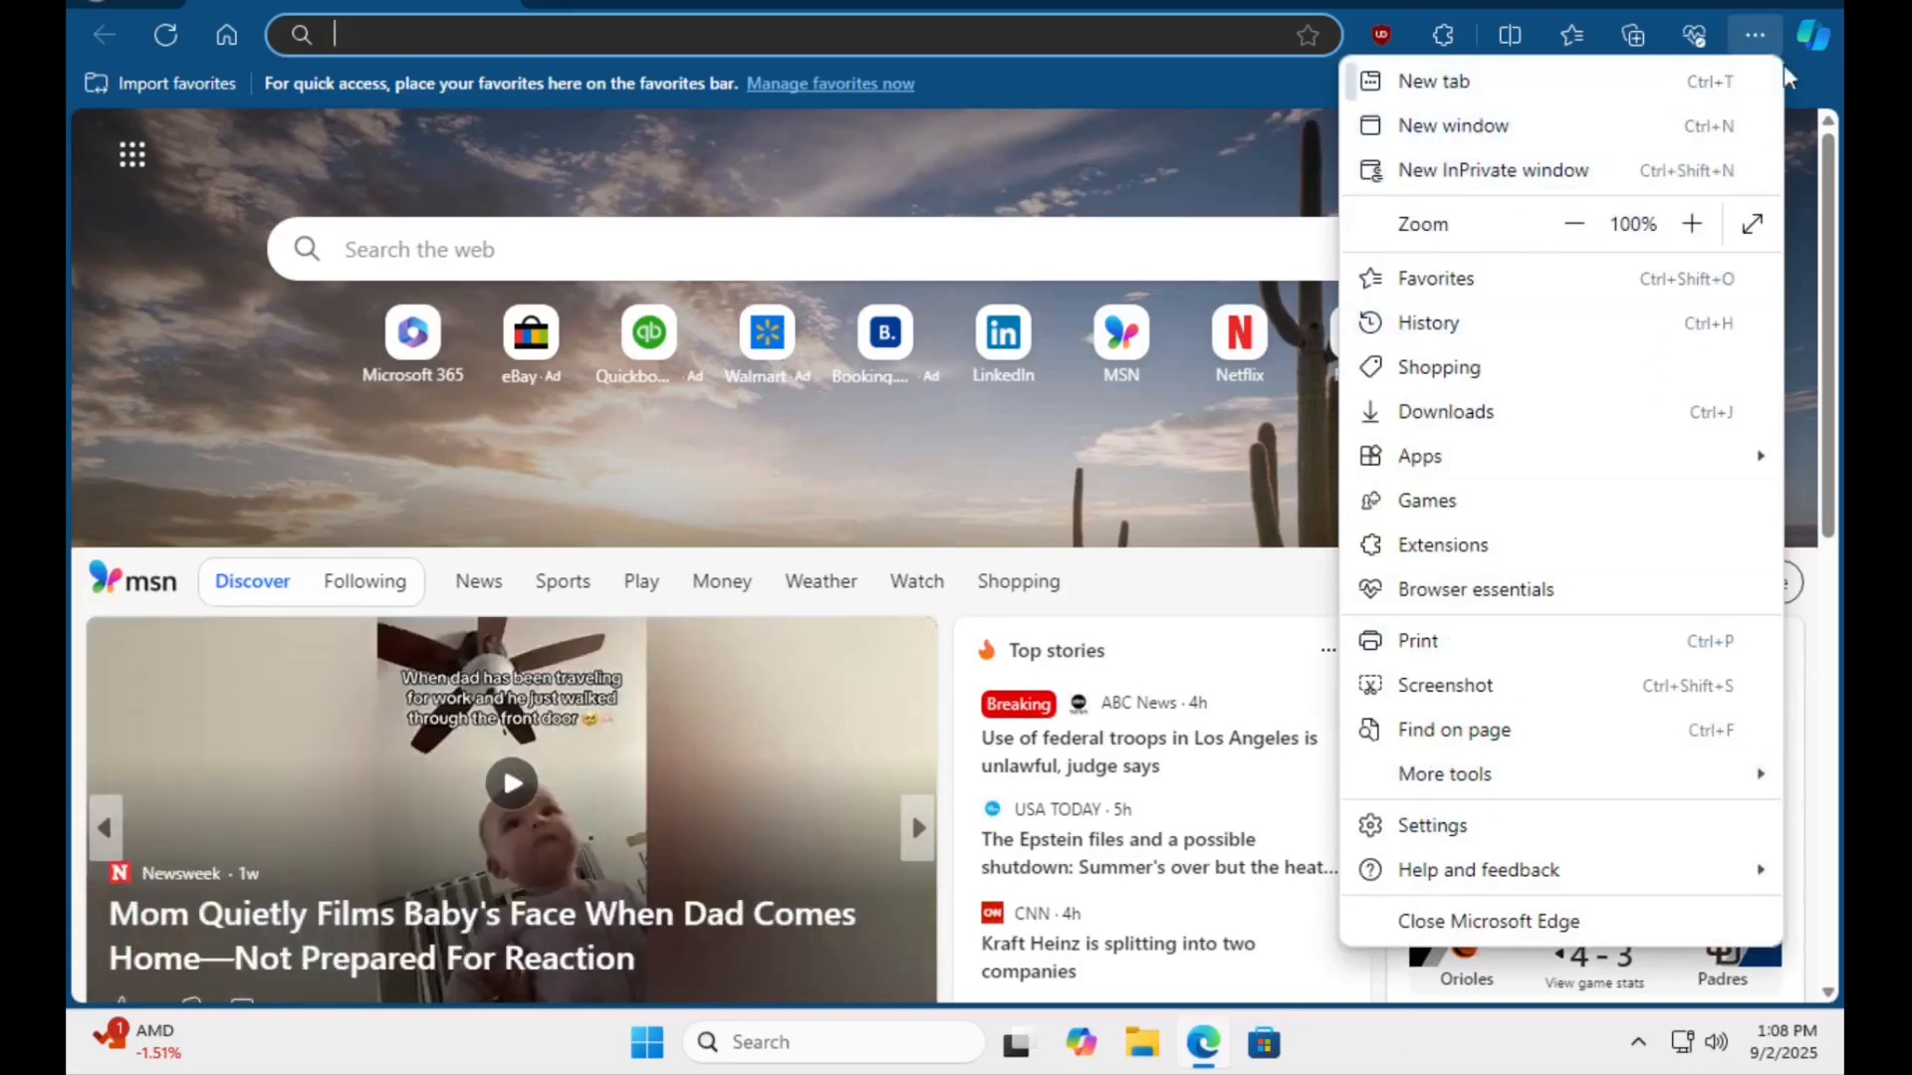
pyautogui.click(1435, 830)
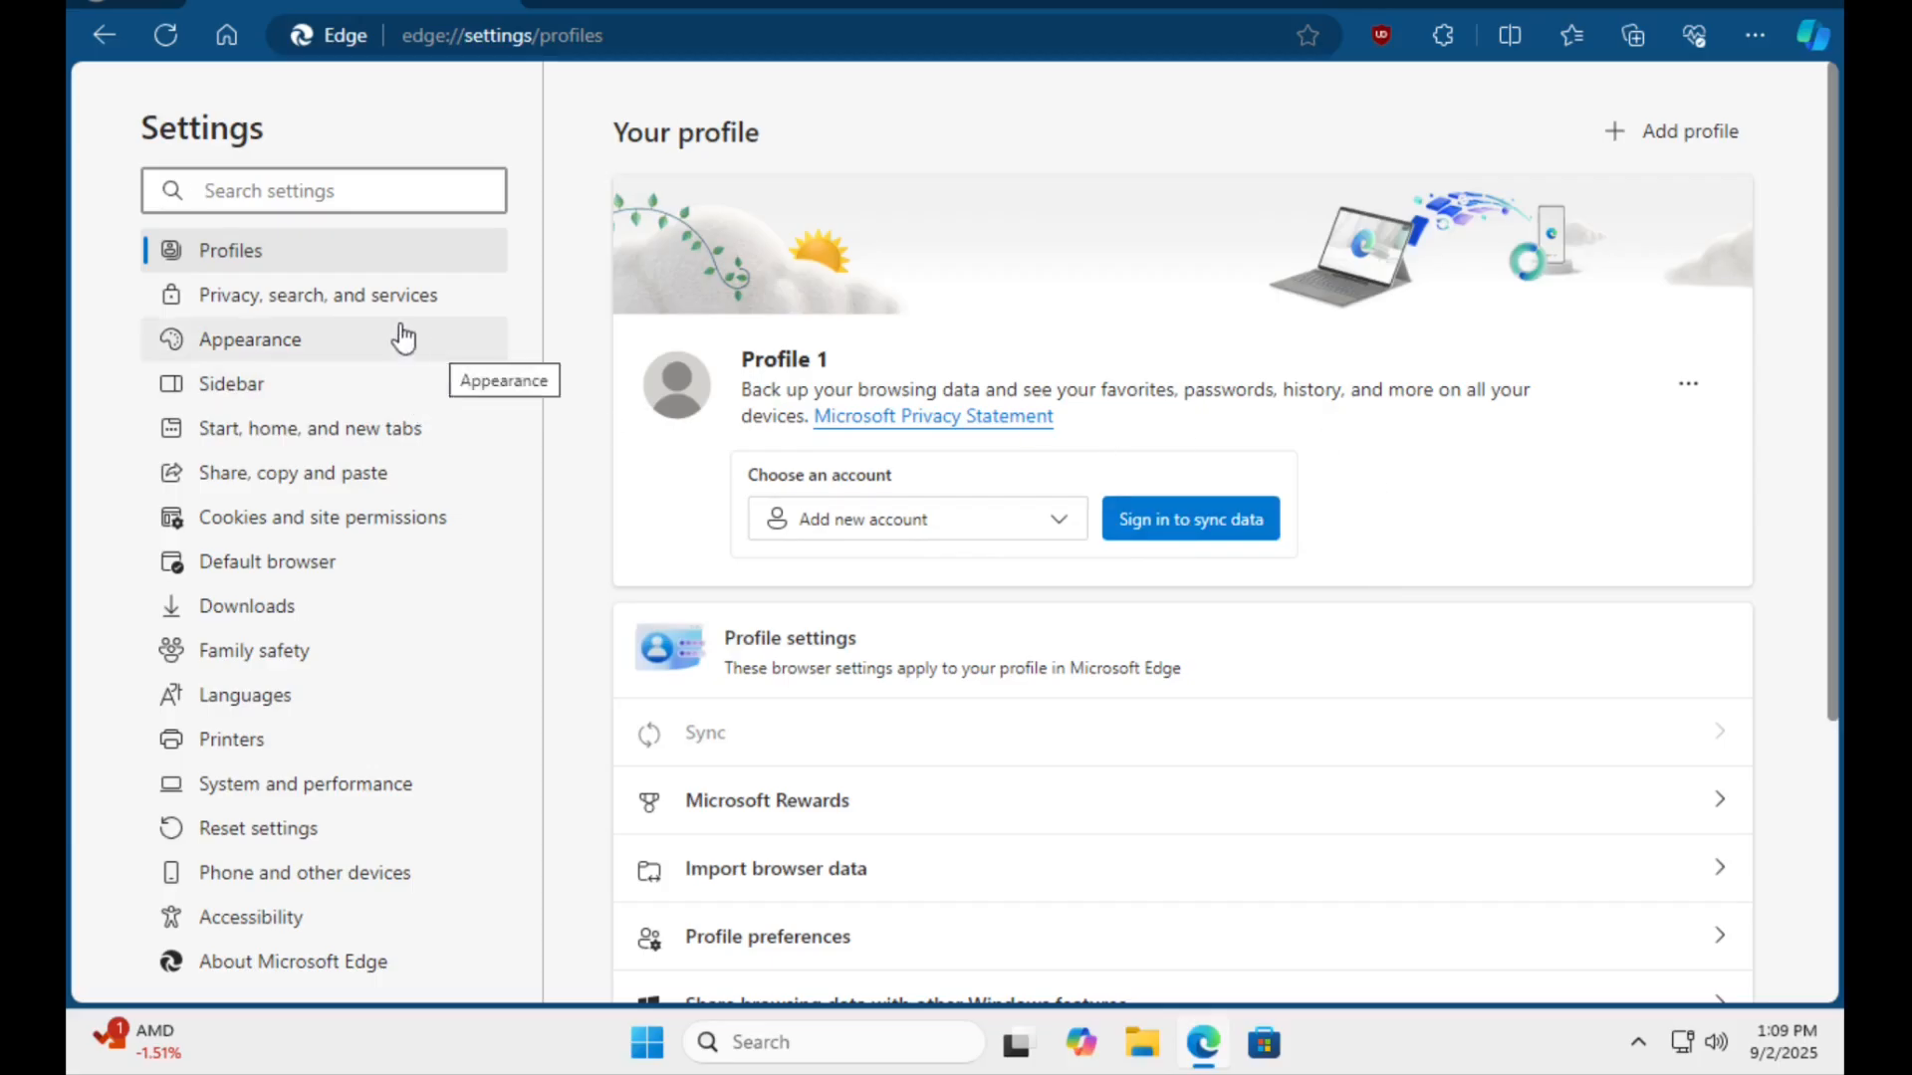
pyautogui.click(358, 311)
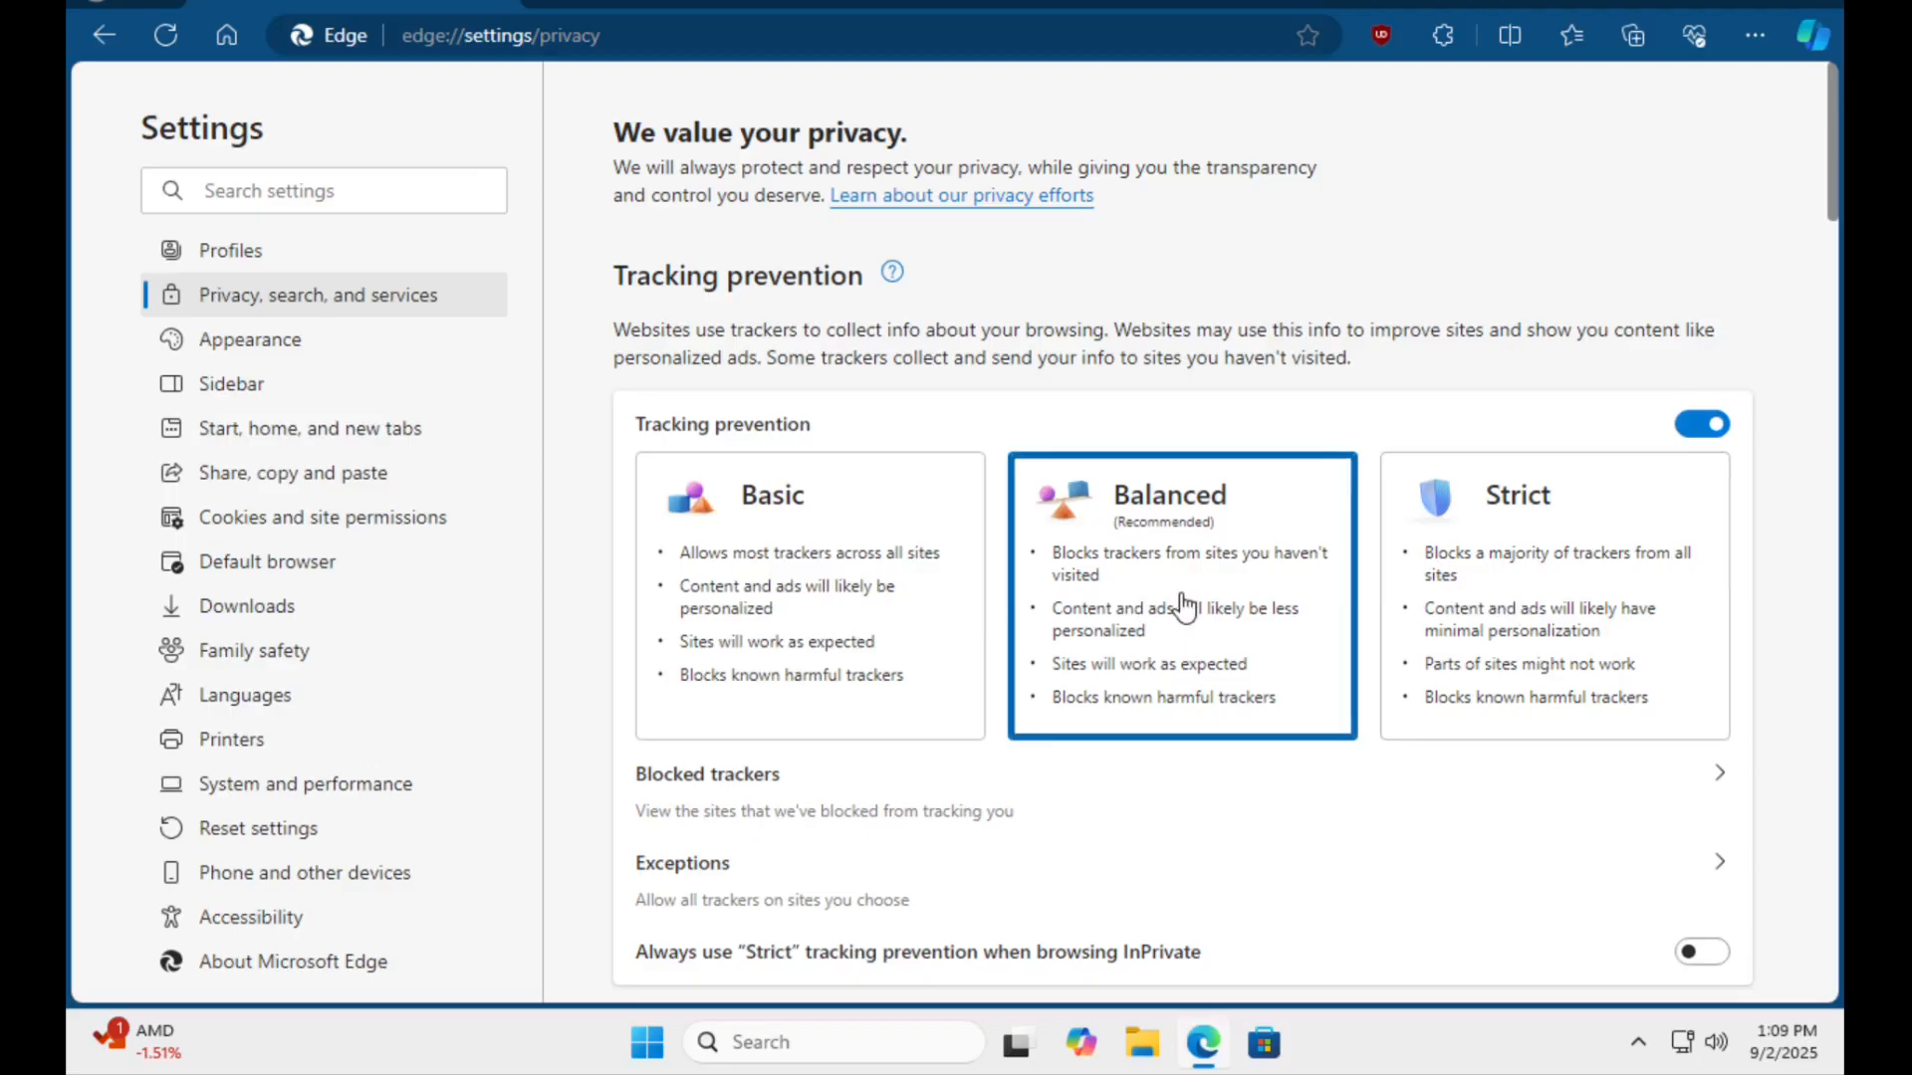
# Set Edge to clear browsing history, download history, and cookies and other site data every time the browser closes.
pyautogui.scroll(-3, 1143, 683)
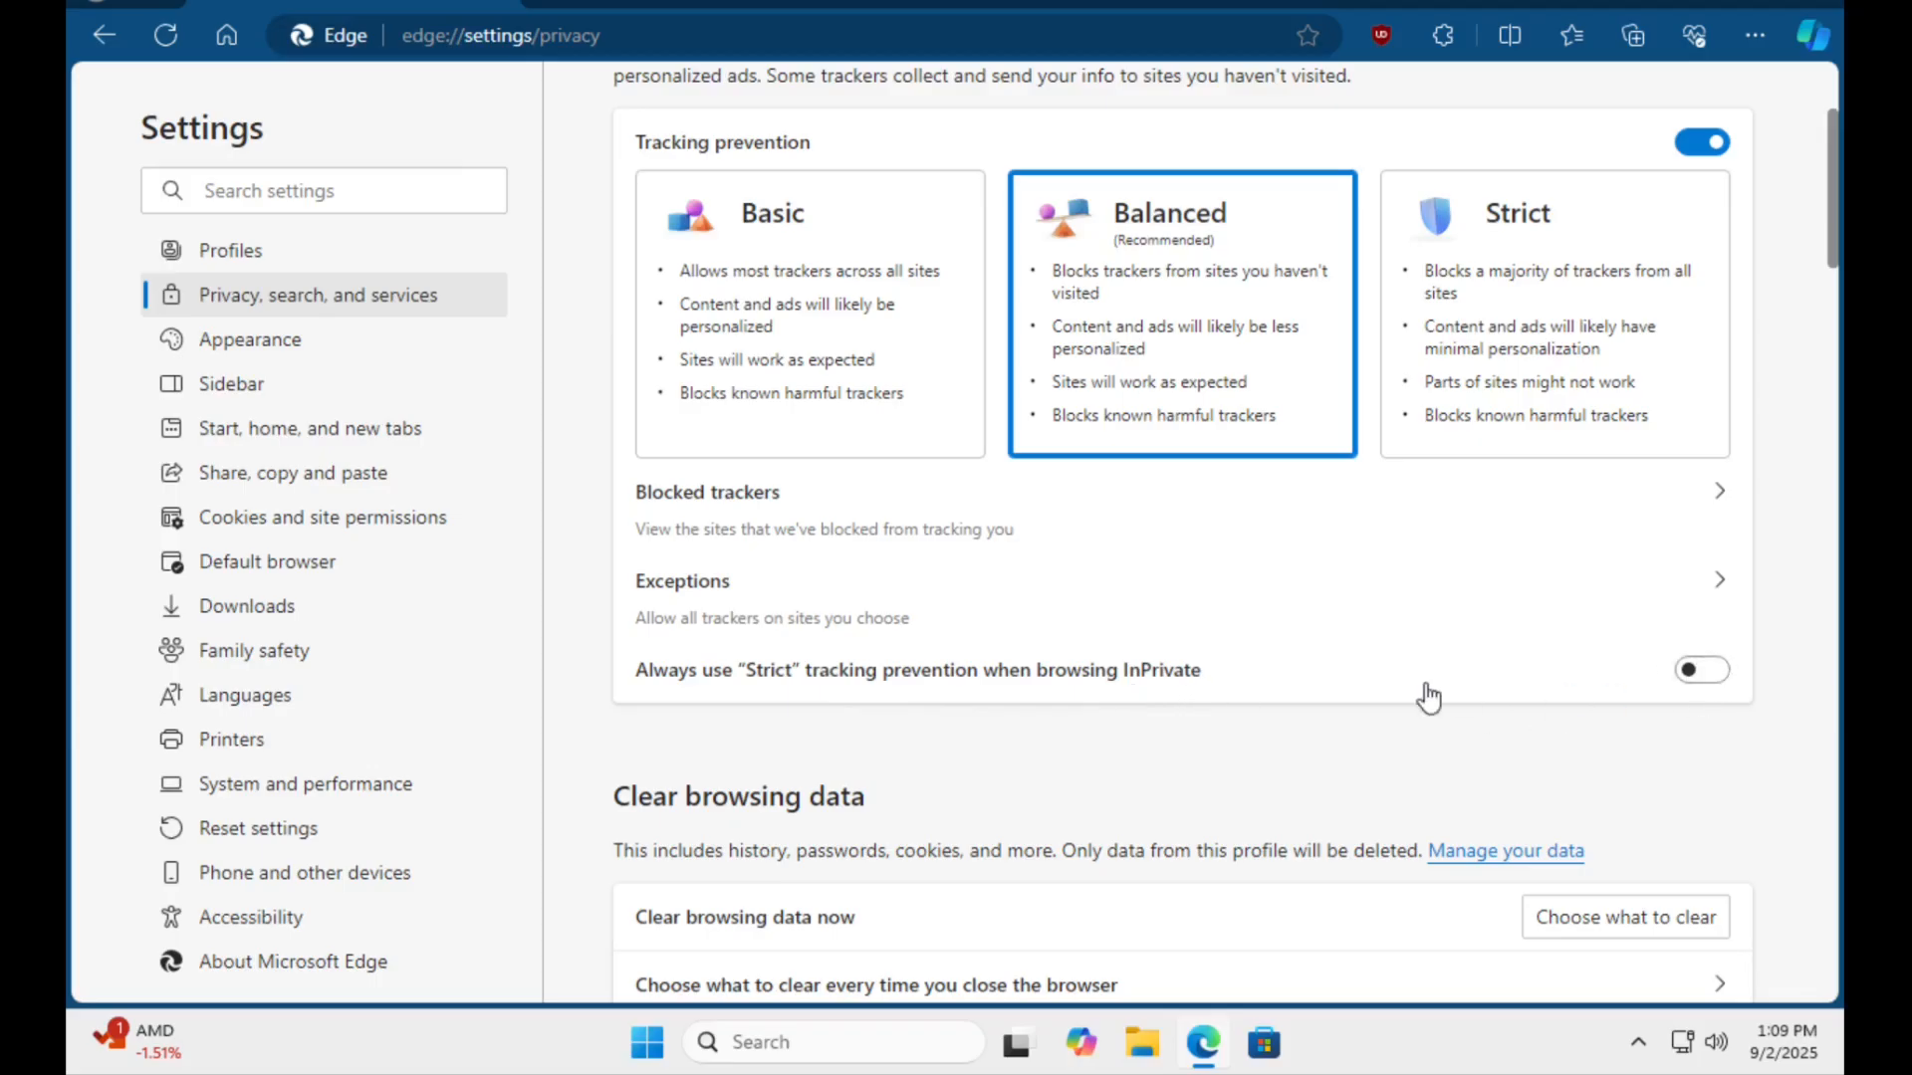
pyautogui.scroll(-4, 1427, 697)
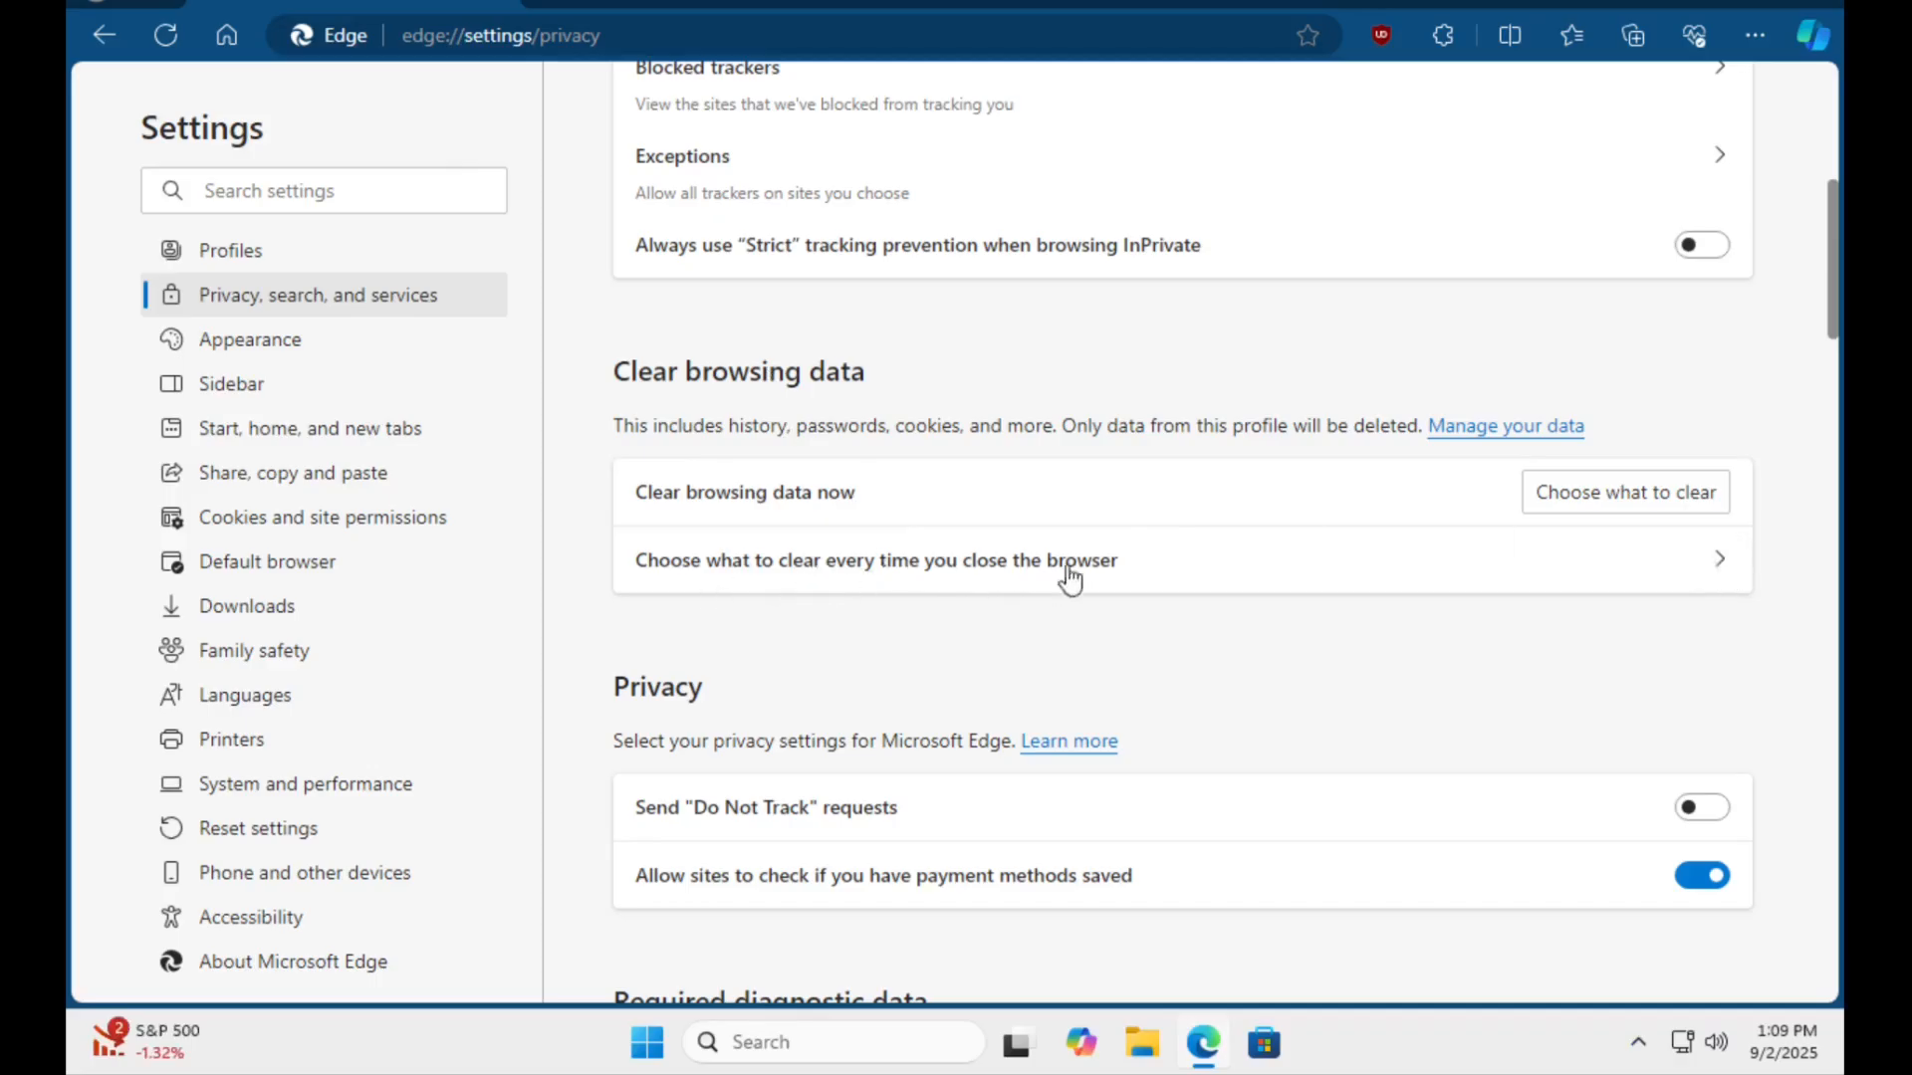
pyautogui.click(1723, 563)
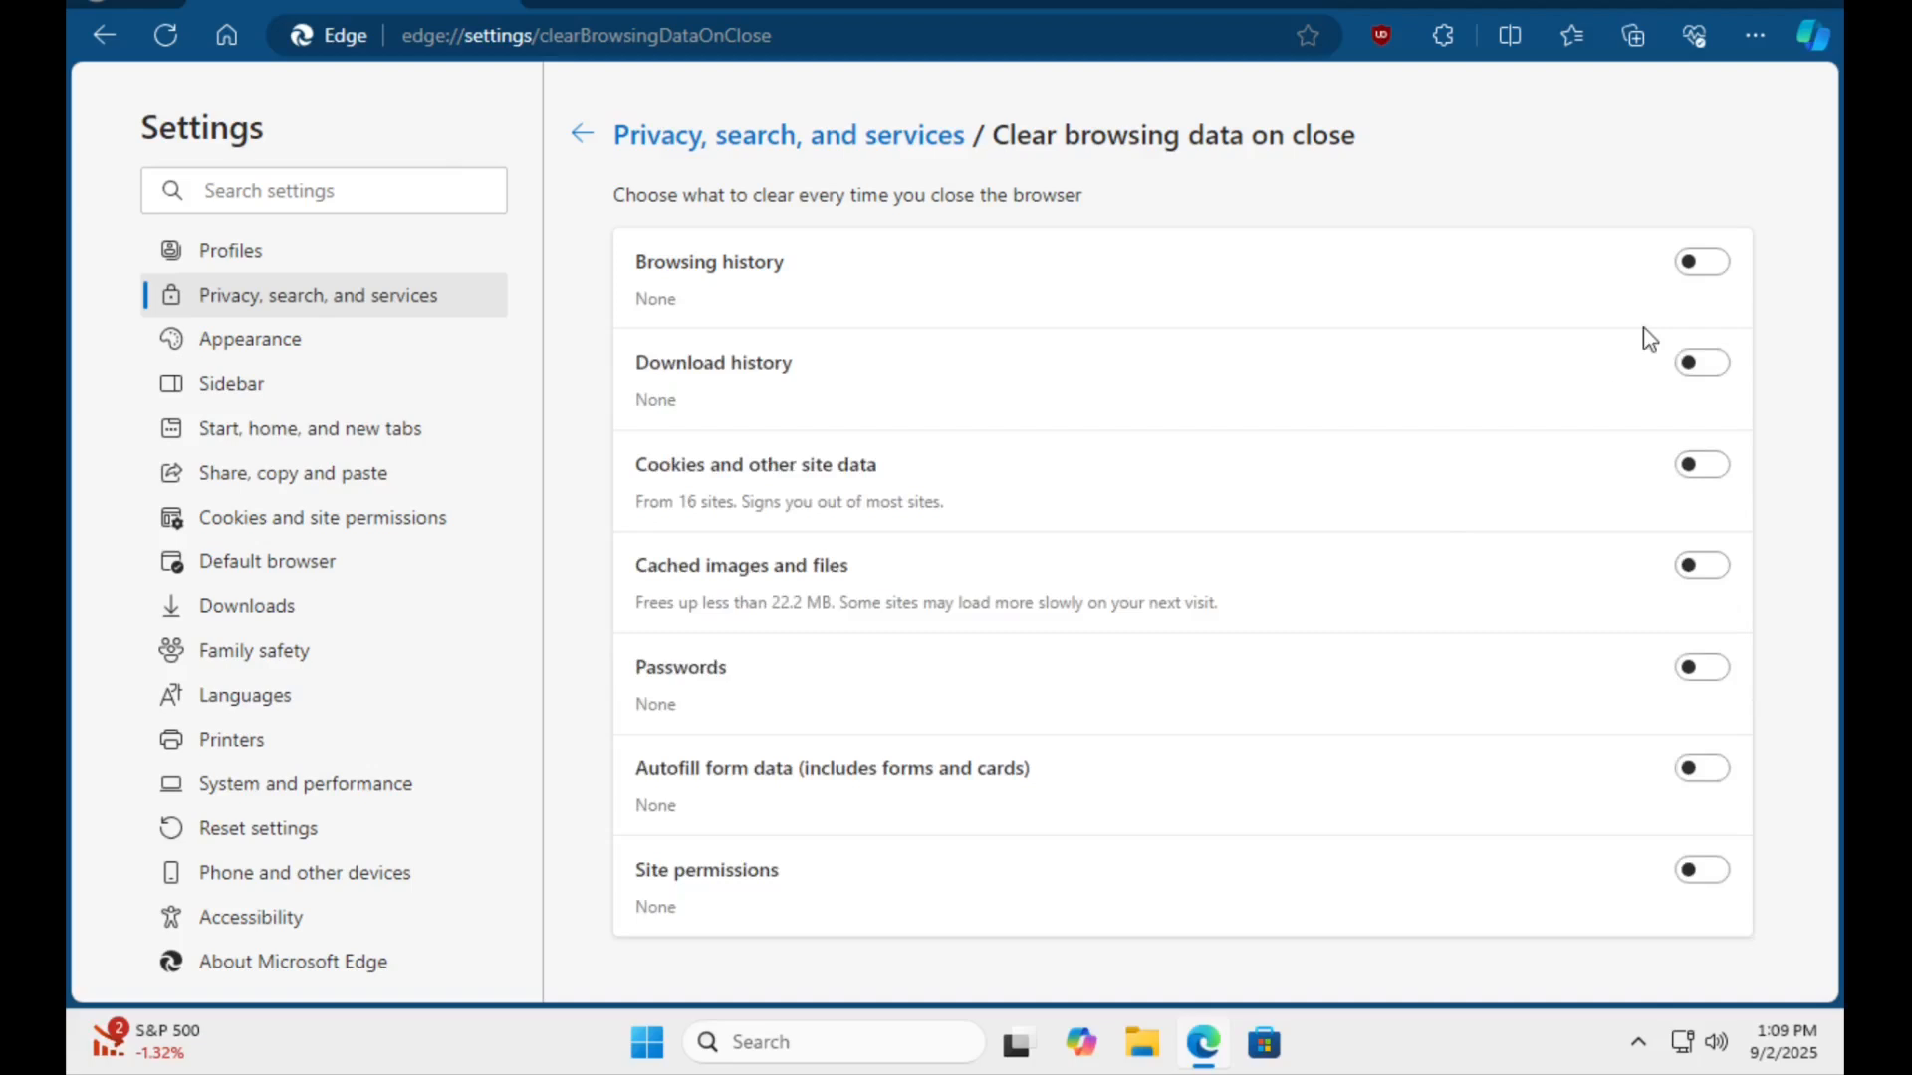
pyautogui.click(1702, 263)
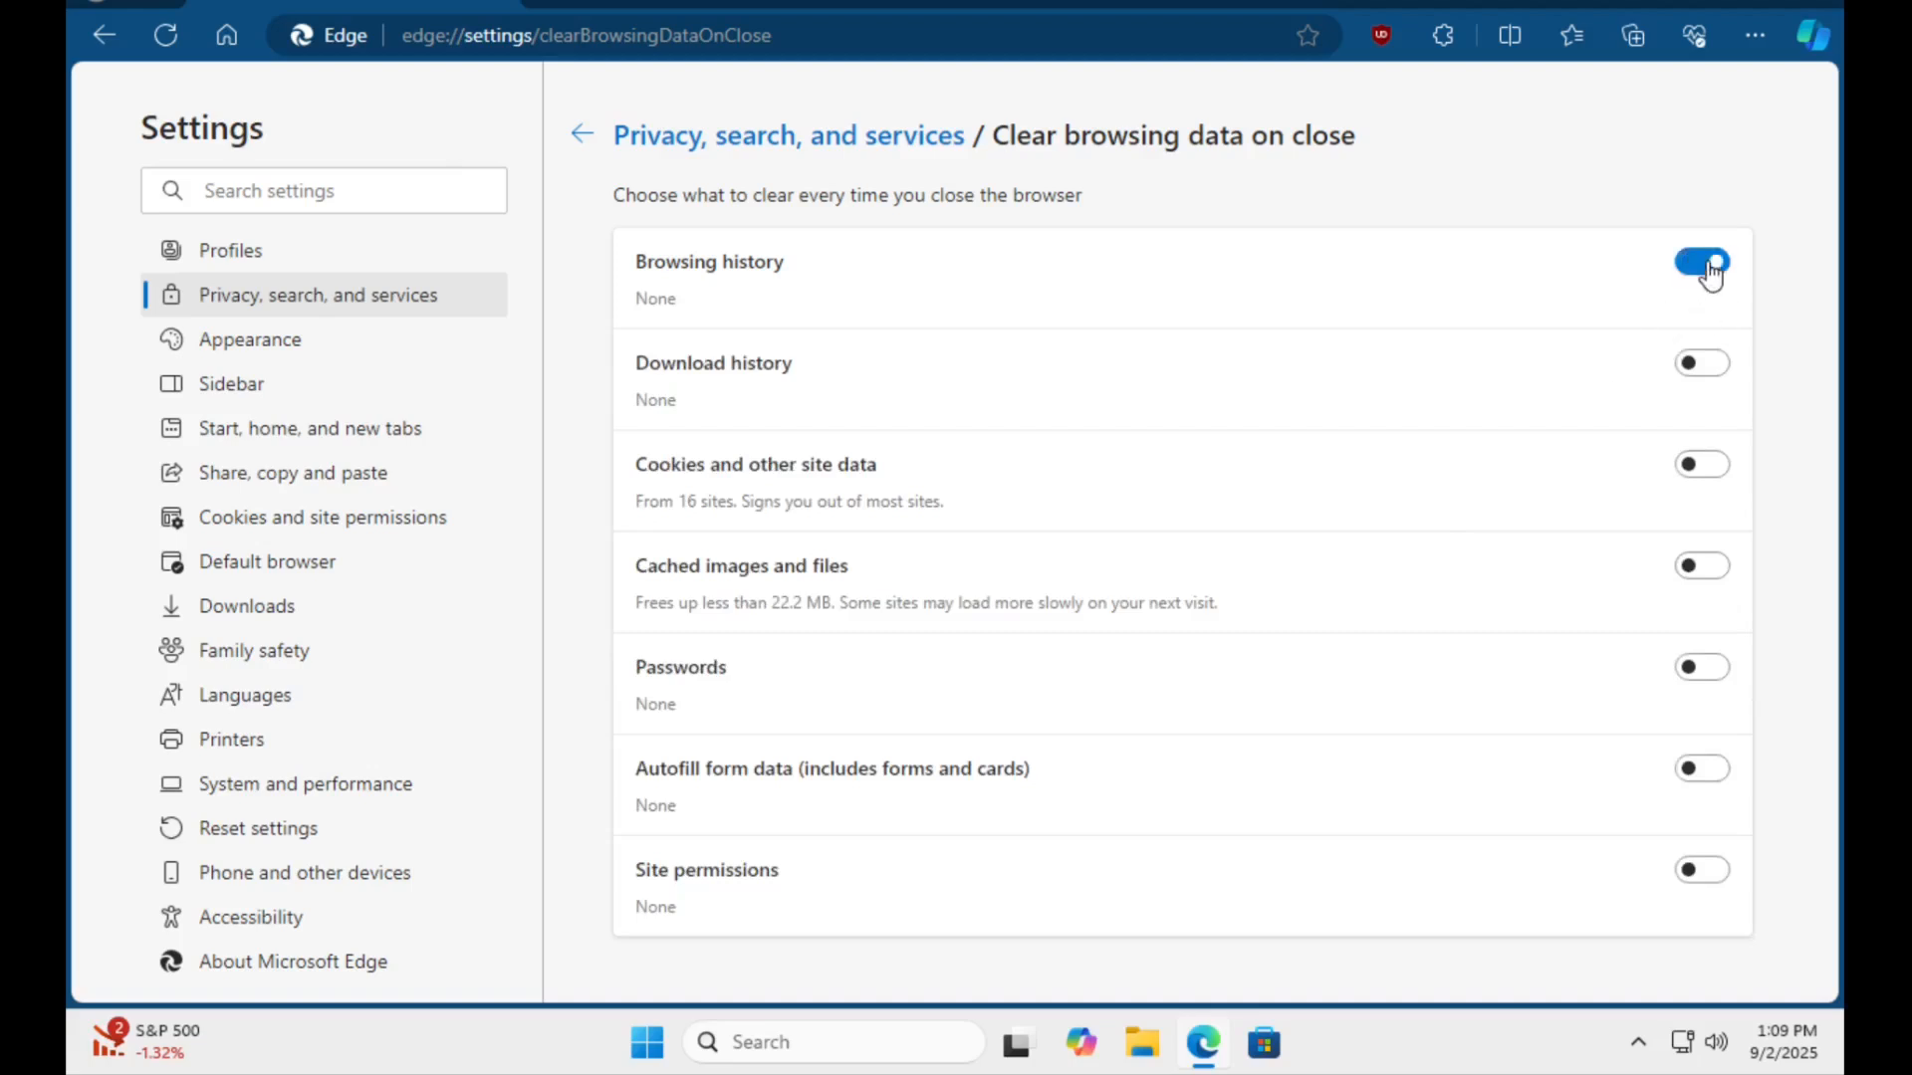
pyautogui.click(1725, 374)
pyautogui.click(1712, 472)
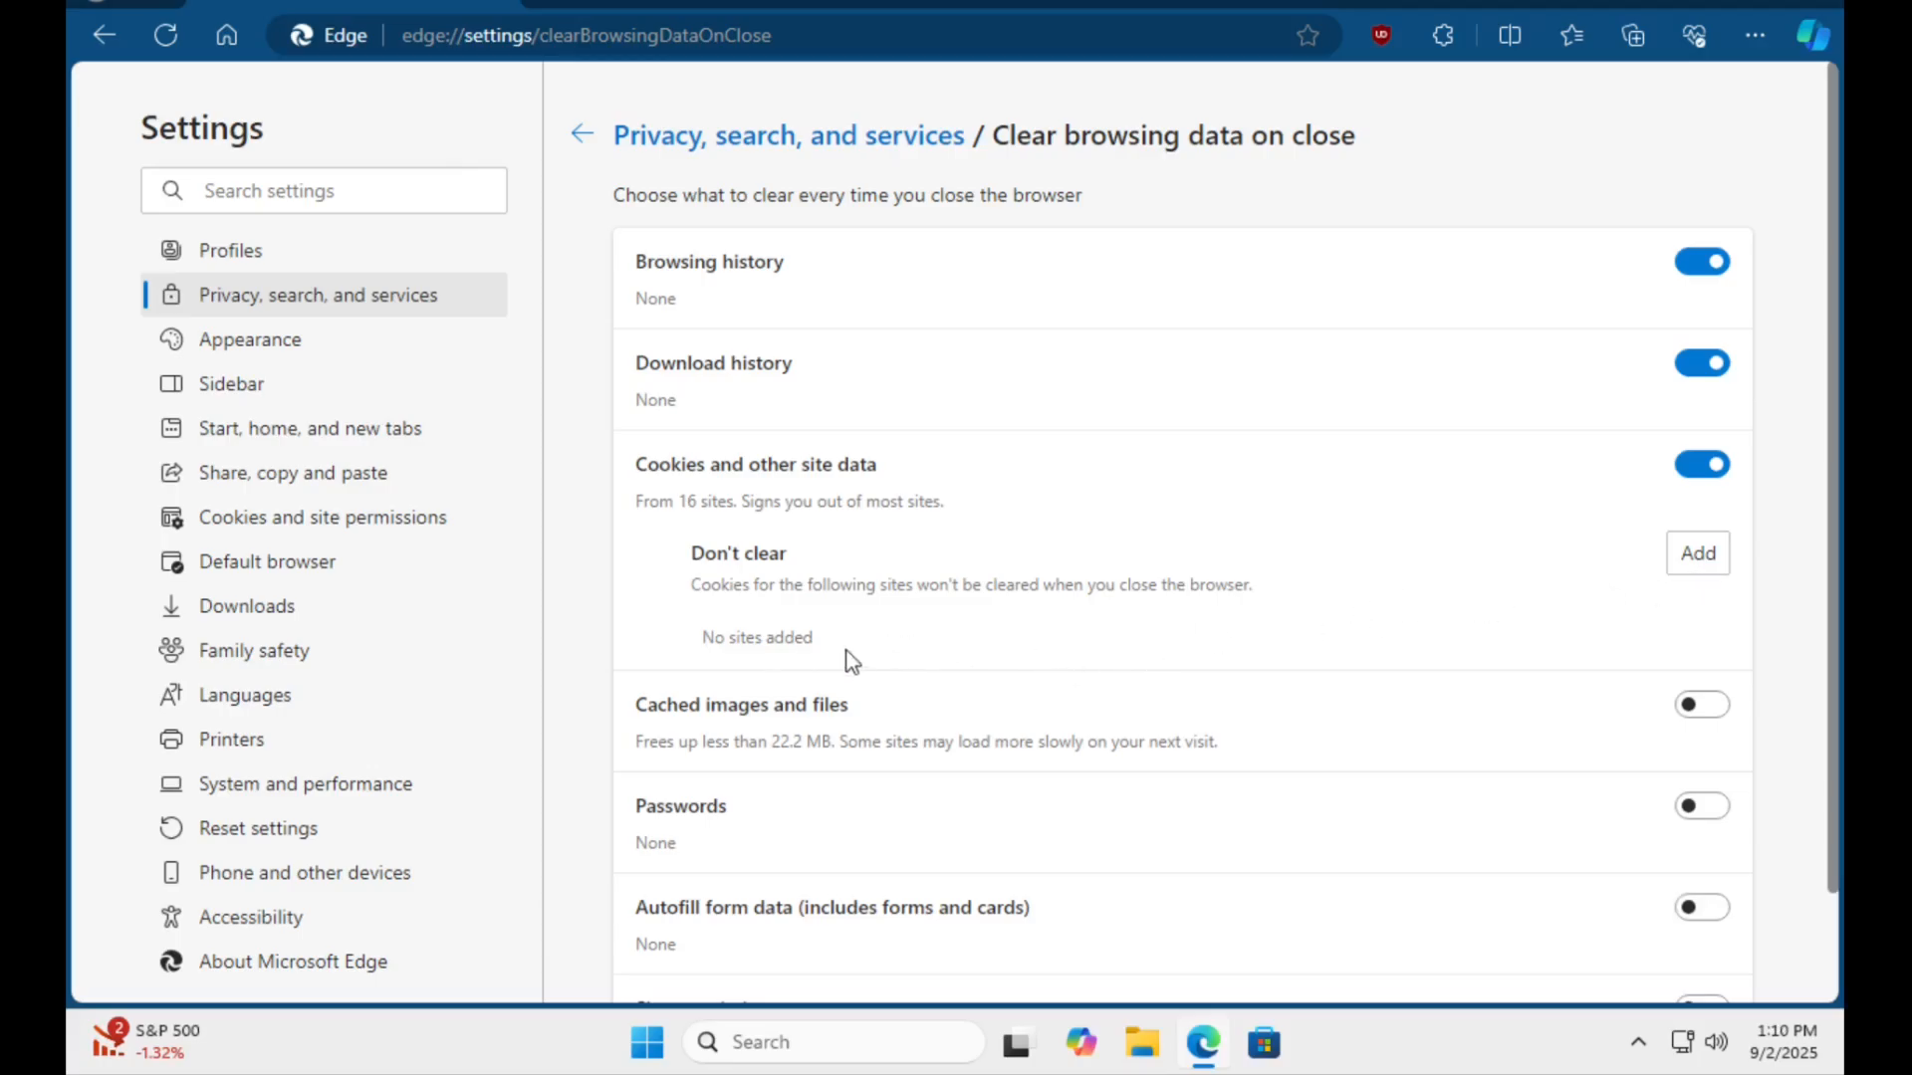
pyautogui.scroll(-2, 1168, 776)
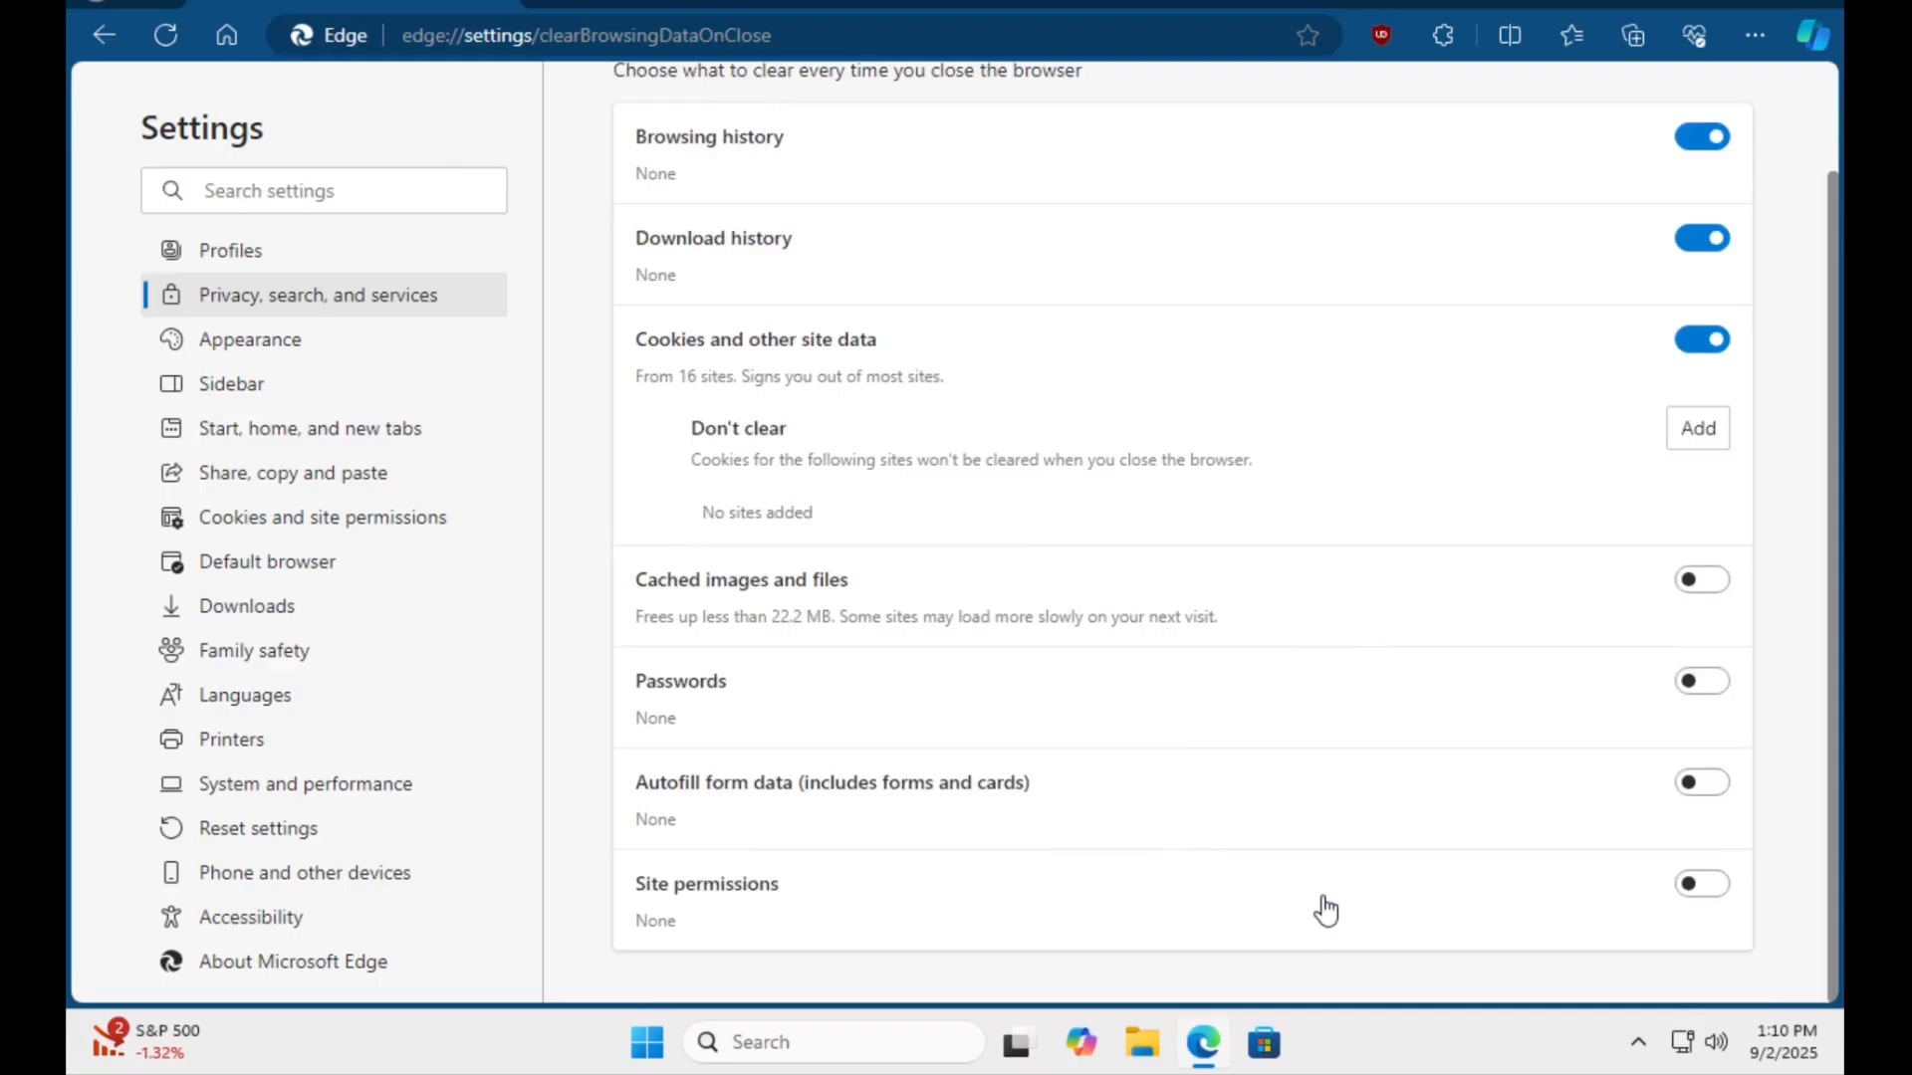
pyautogui.scroll(2, 1517, 735)
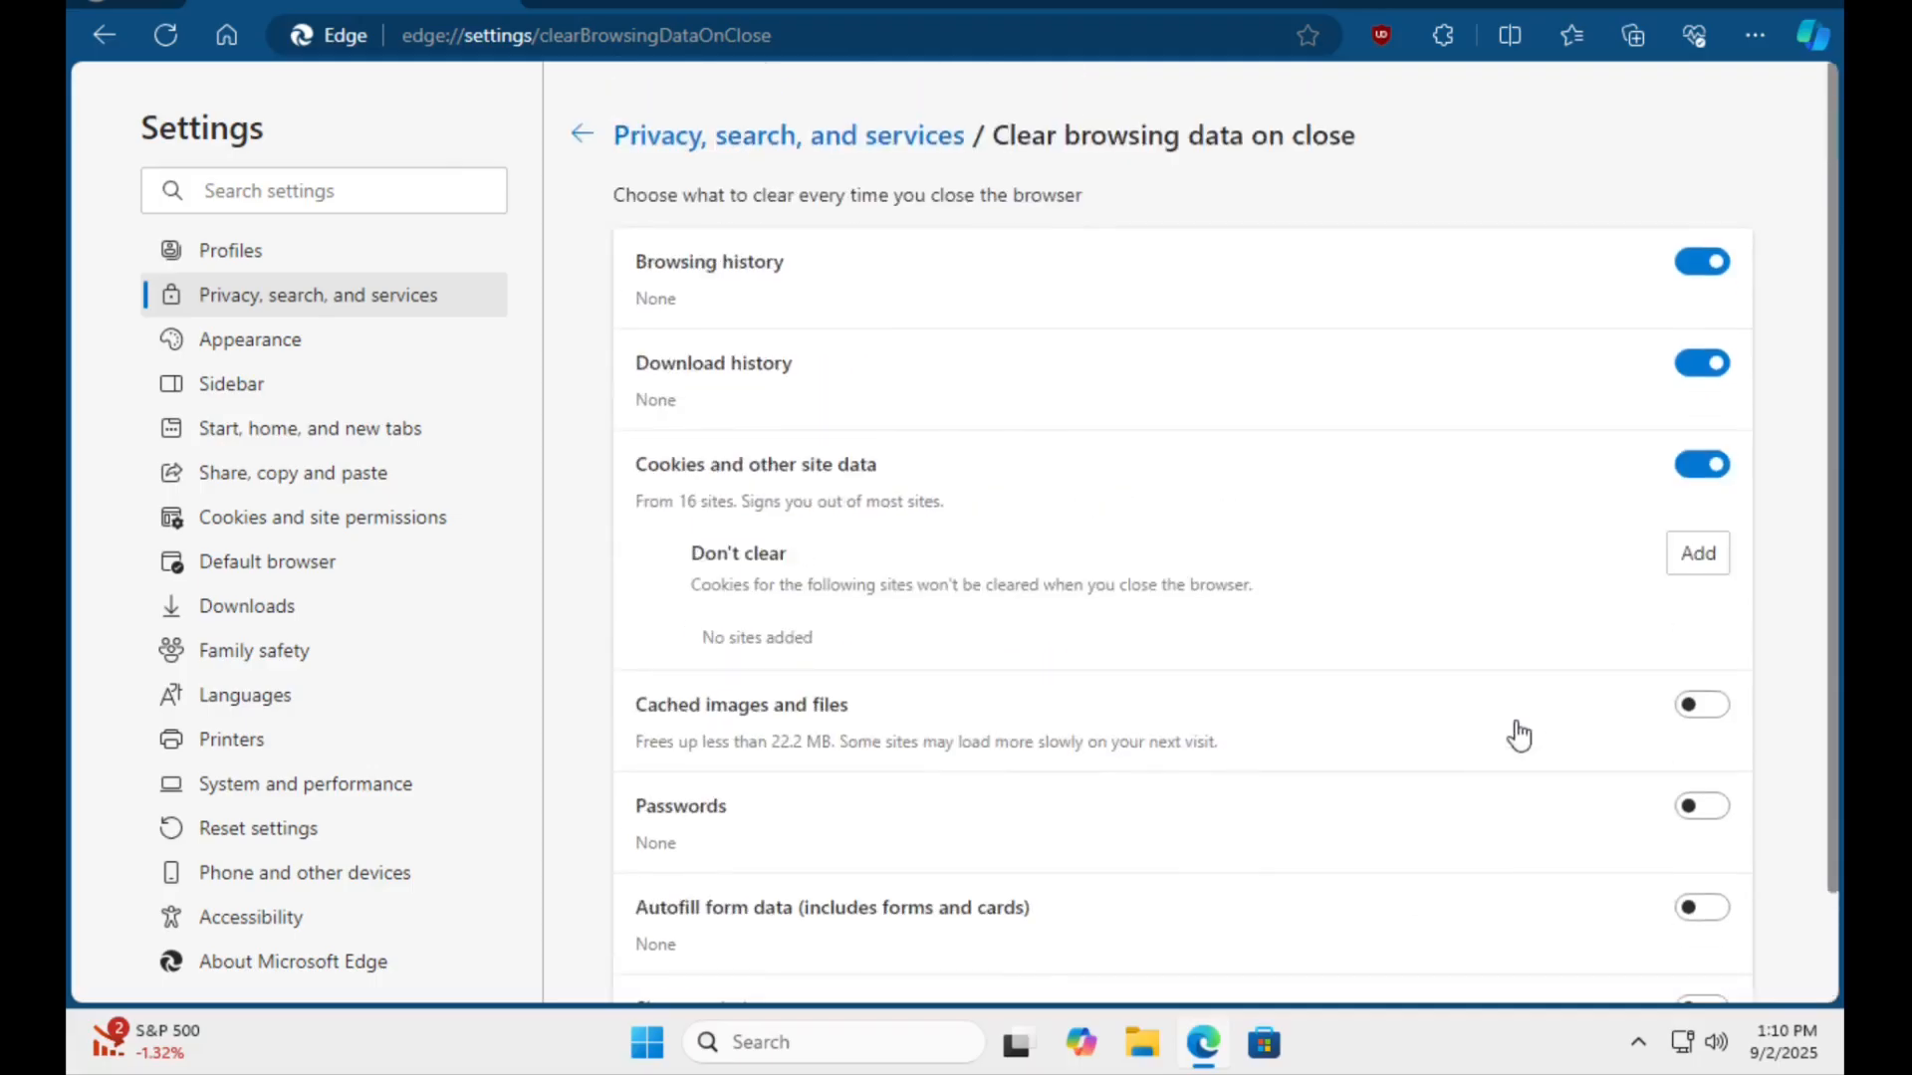
pyautogui.click(581, 135)
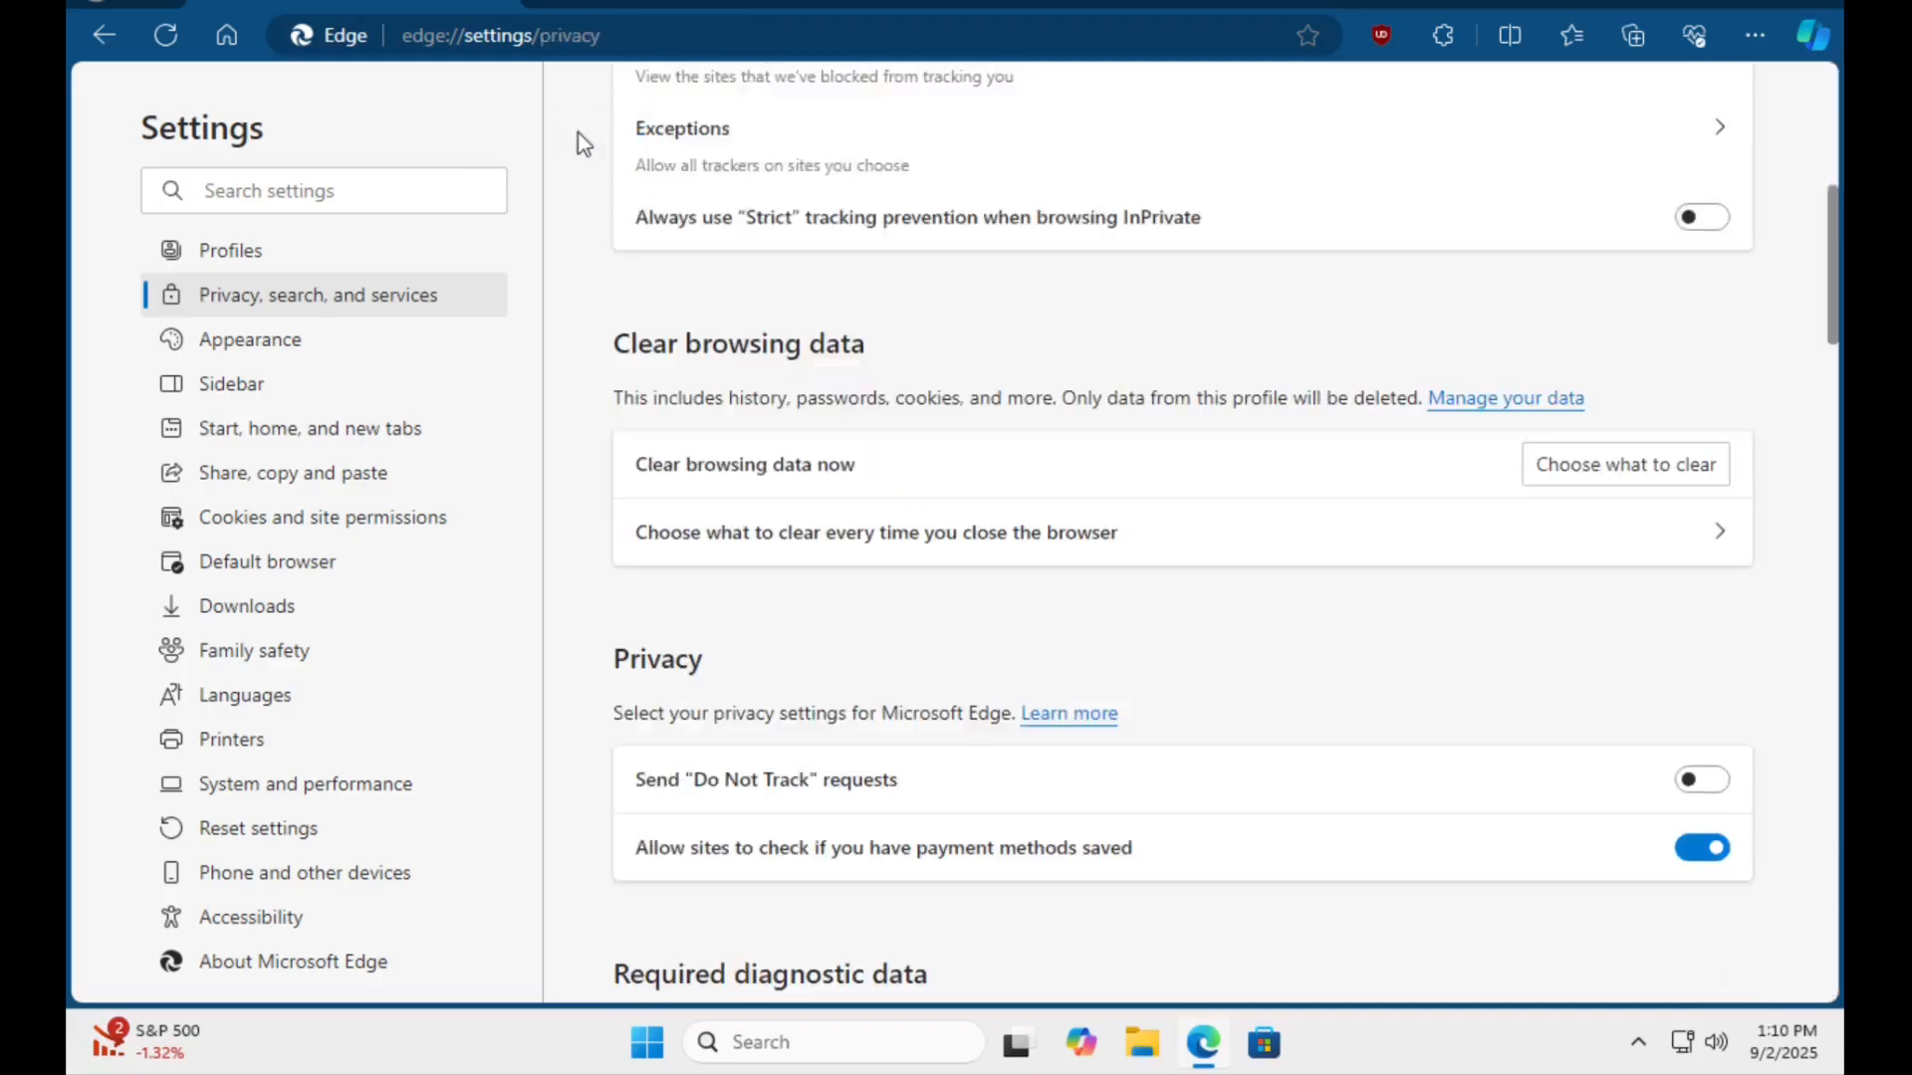
# Review the diagnostic data, search improvement, and personalization and advertising options in the privacy settings.
pyautogui.scroll(-10, 892, 470)
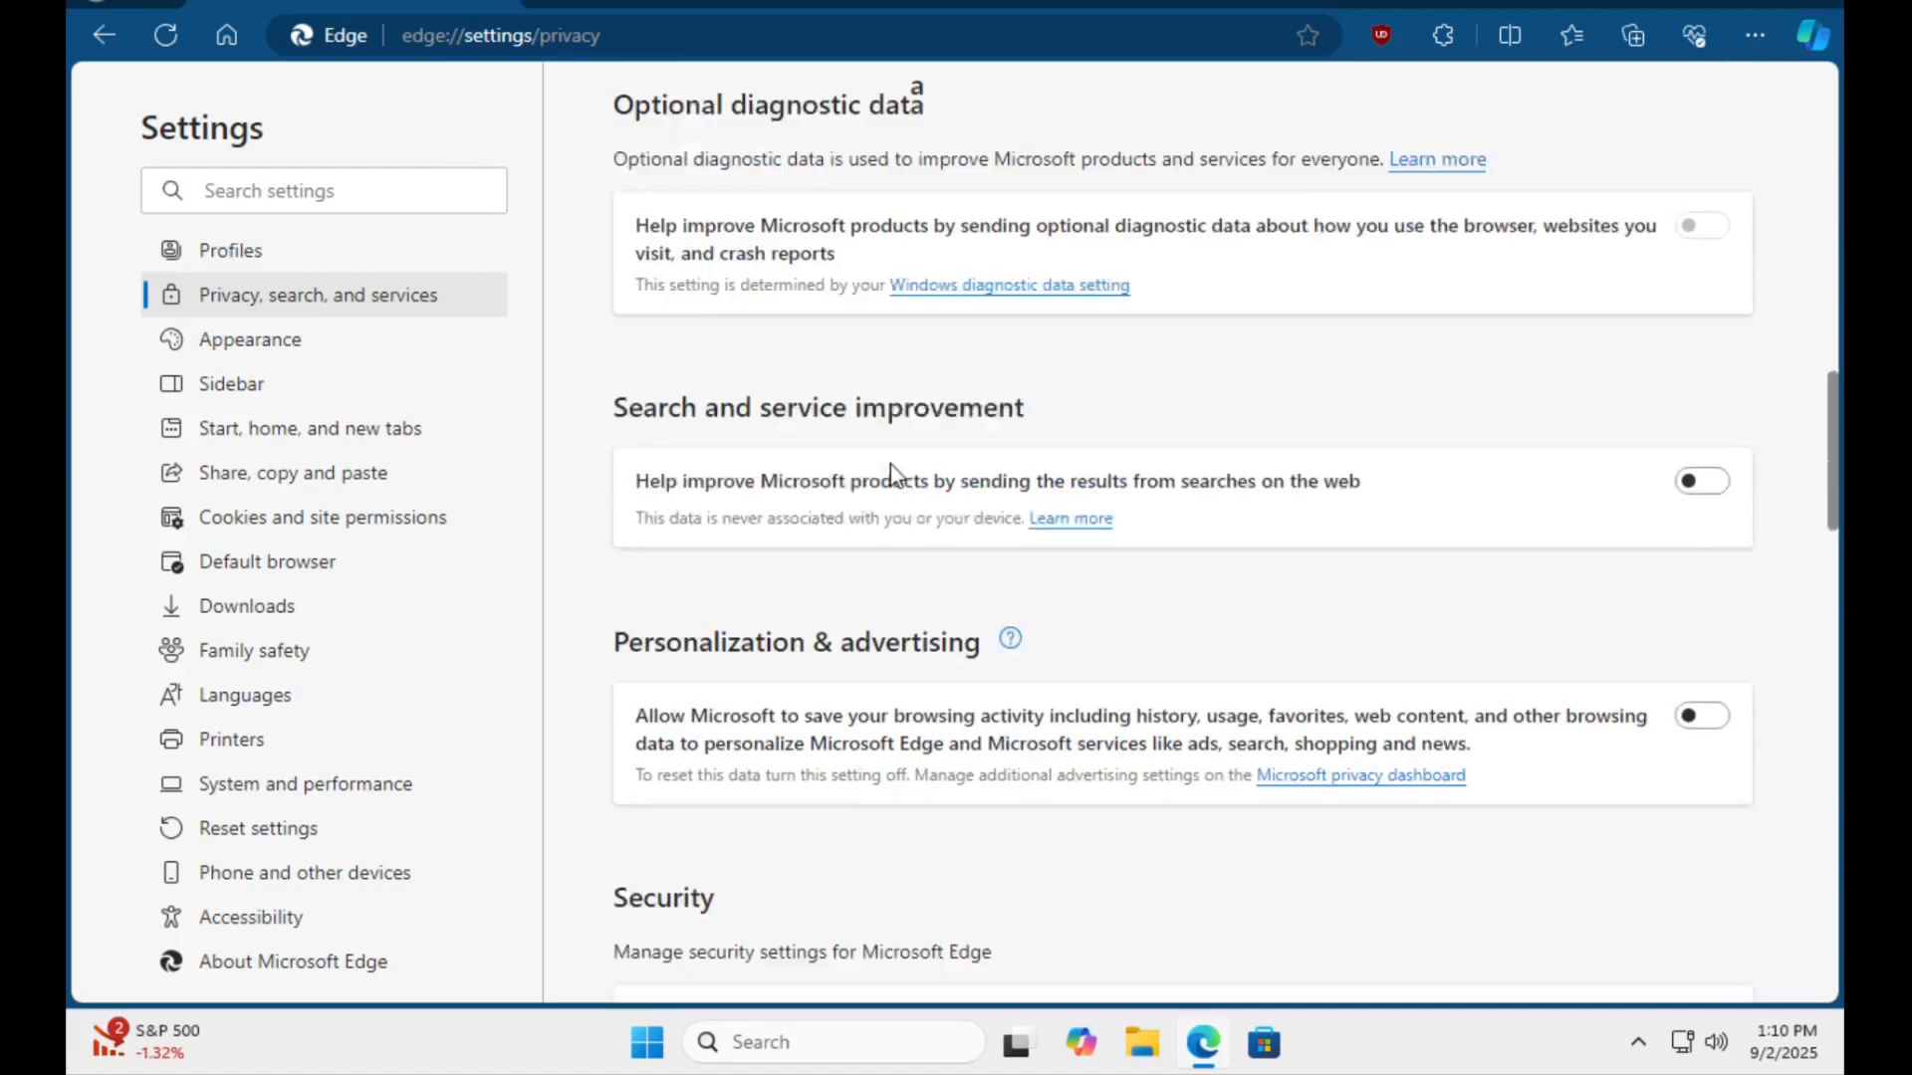
pyautogui.scroll(4, 890, 464)
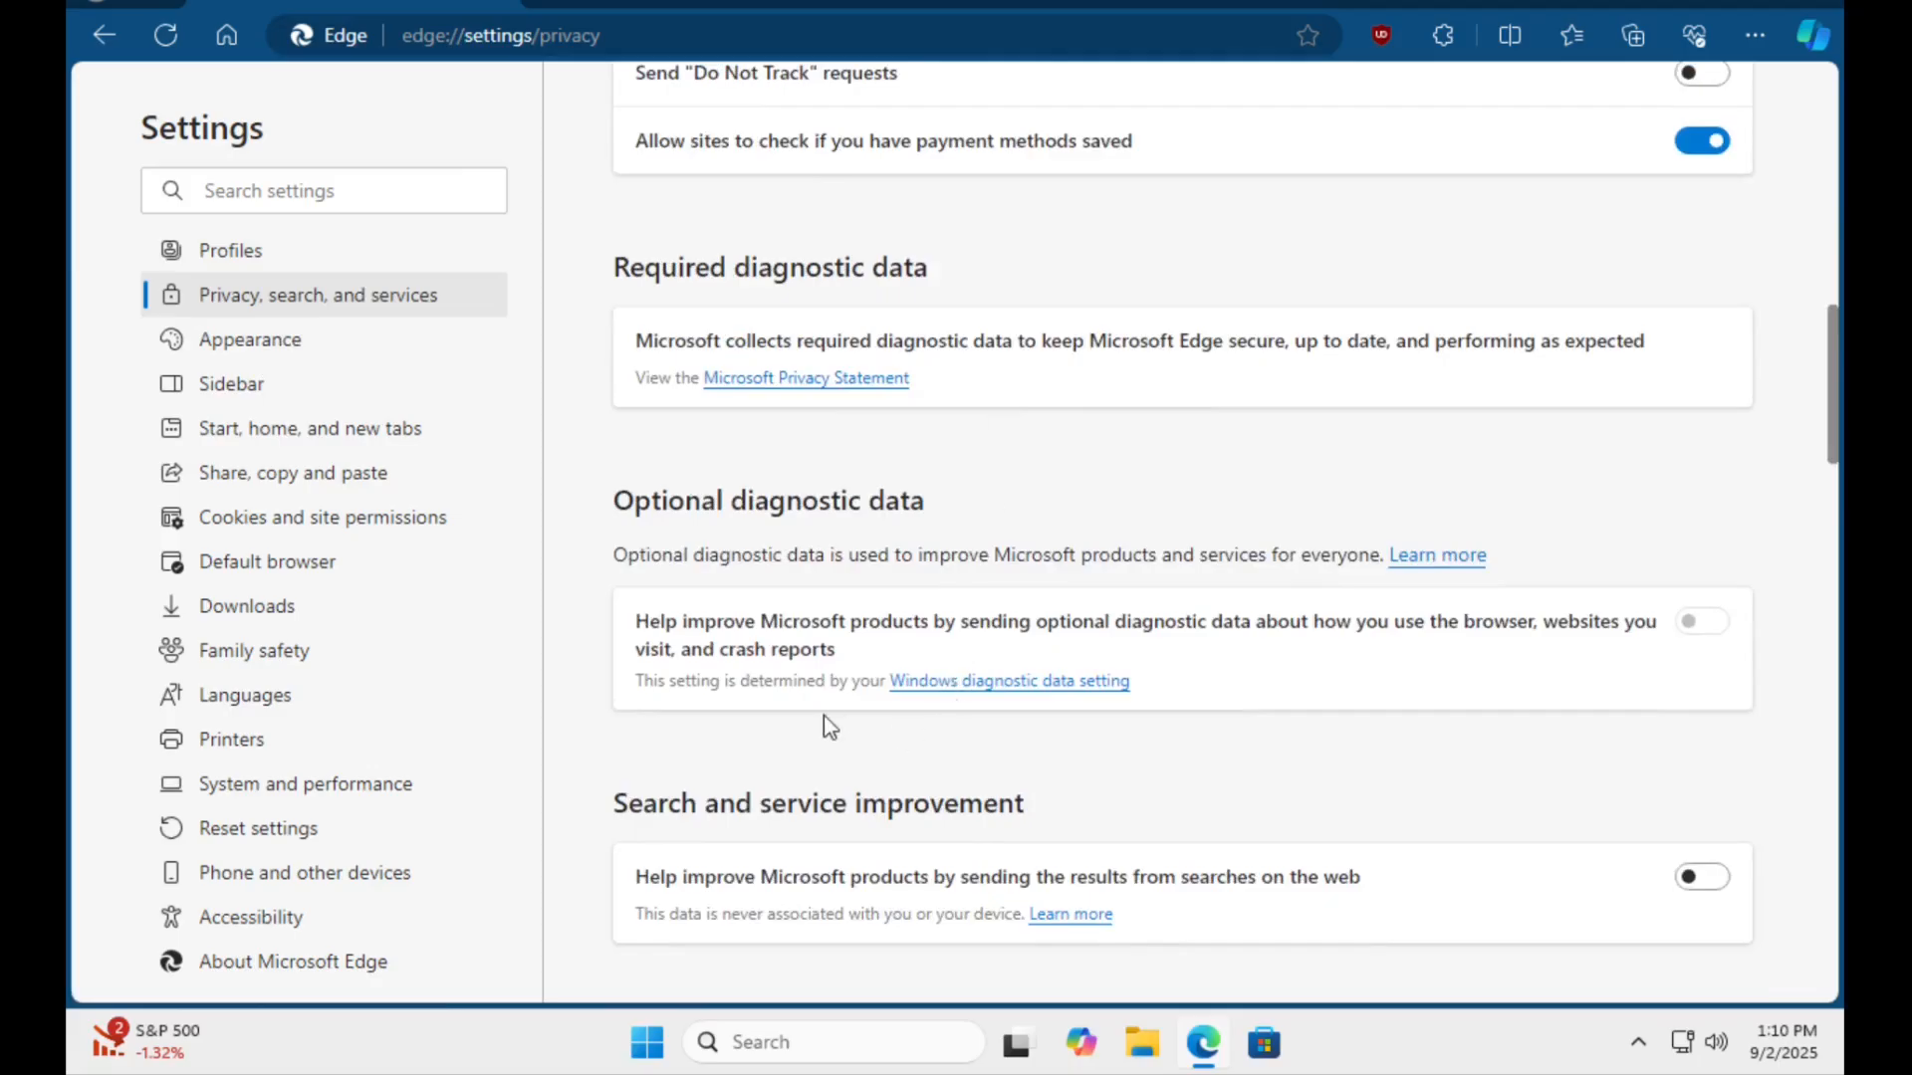
pyautogui.scroll(-3, 823, 715)
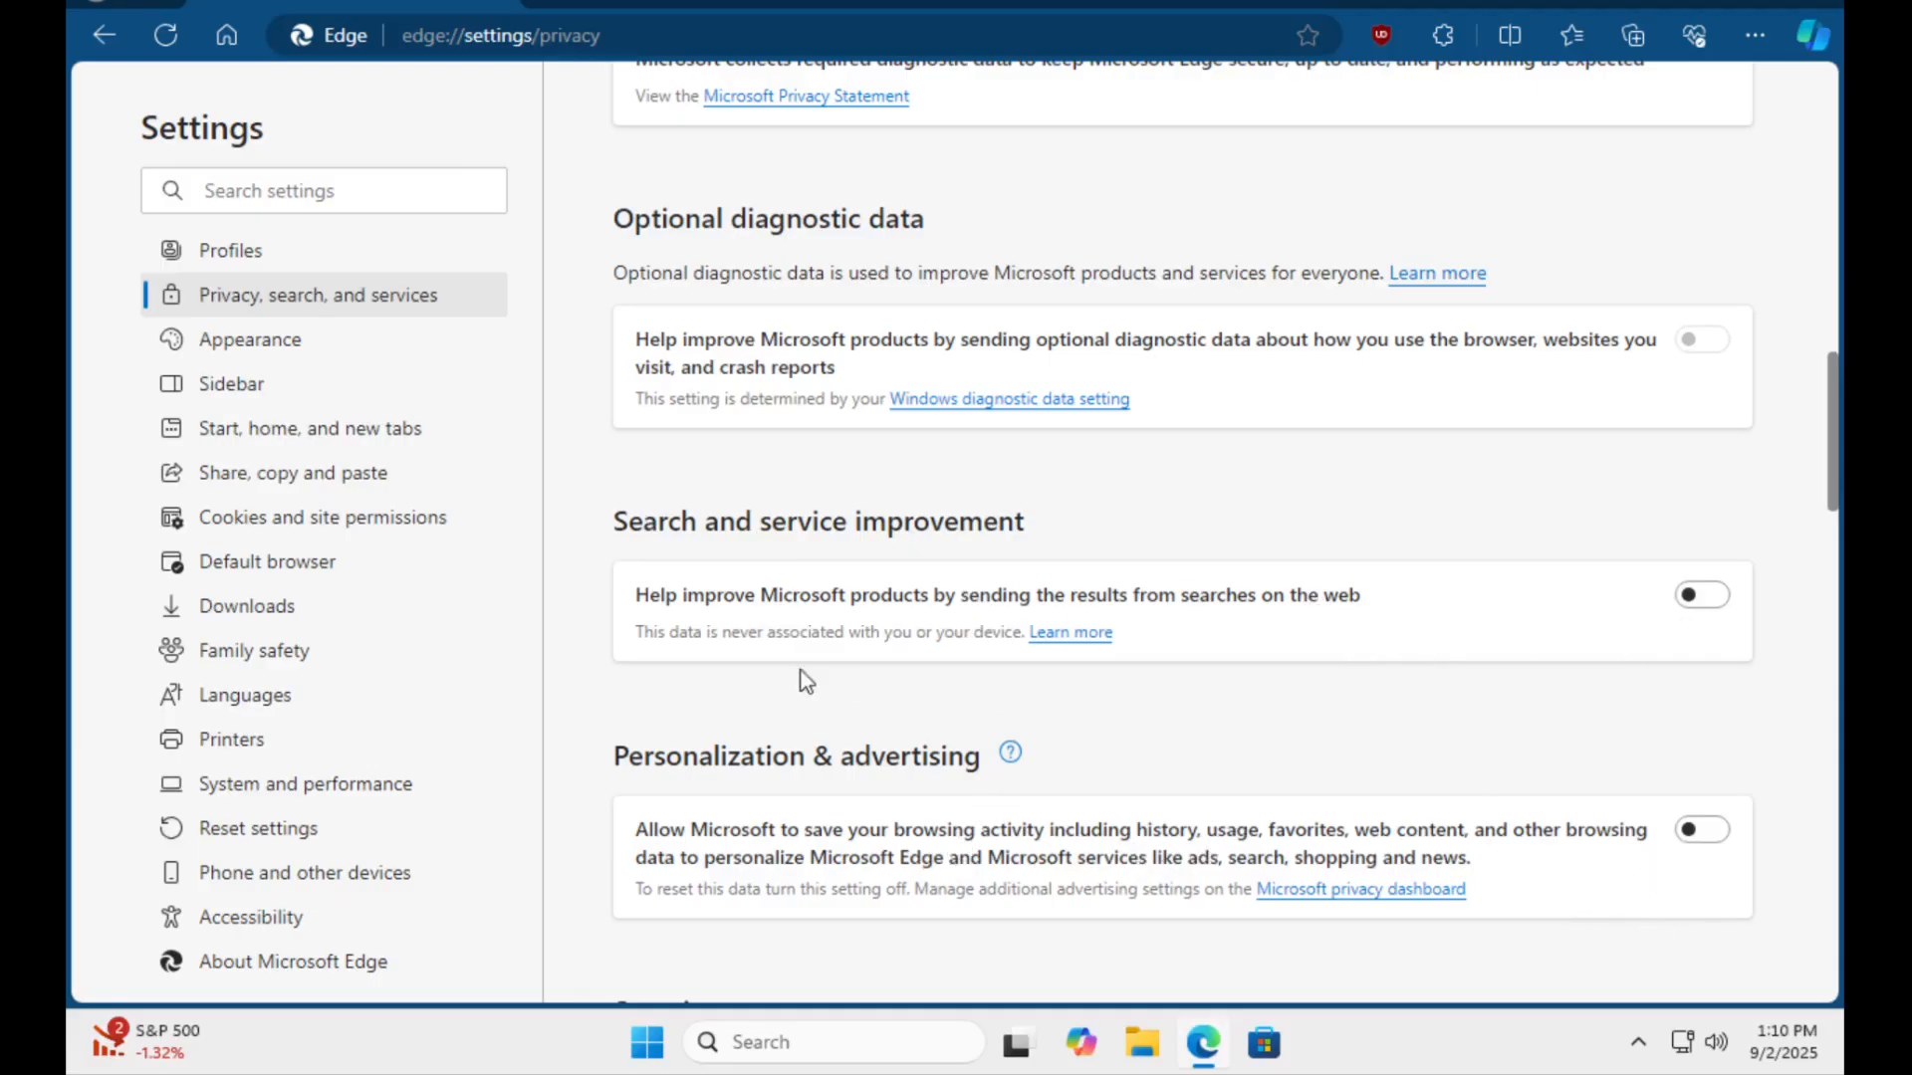
# Review the theme and toolbar options in the appearance settings, and the home button URL and startup page settings.
pyautogui.click(265, 341)
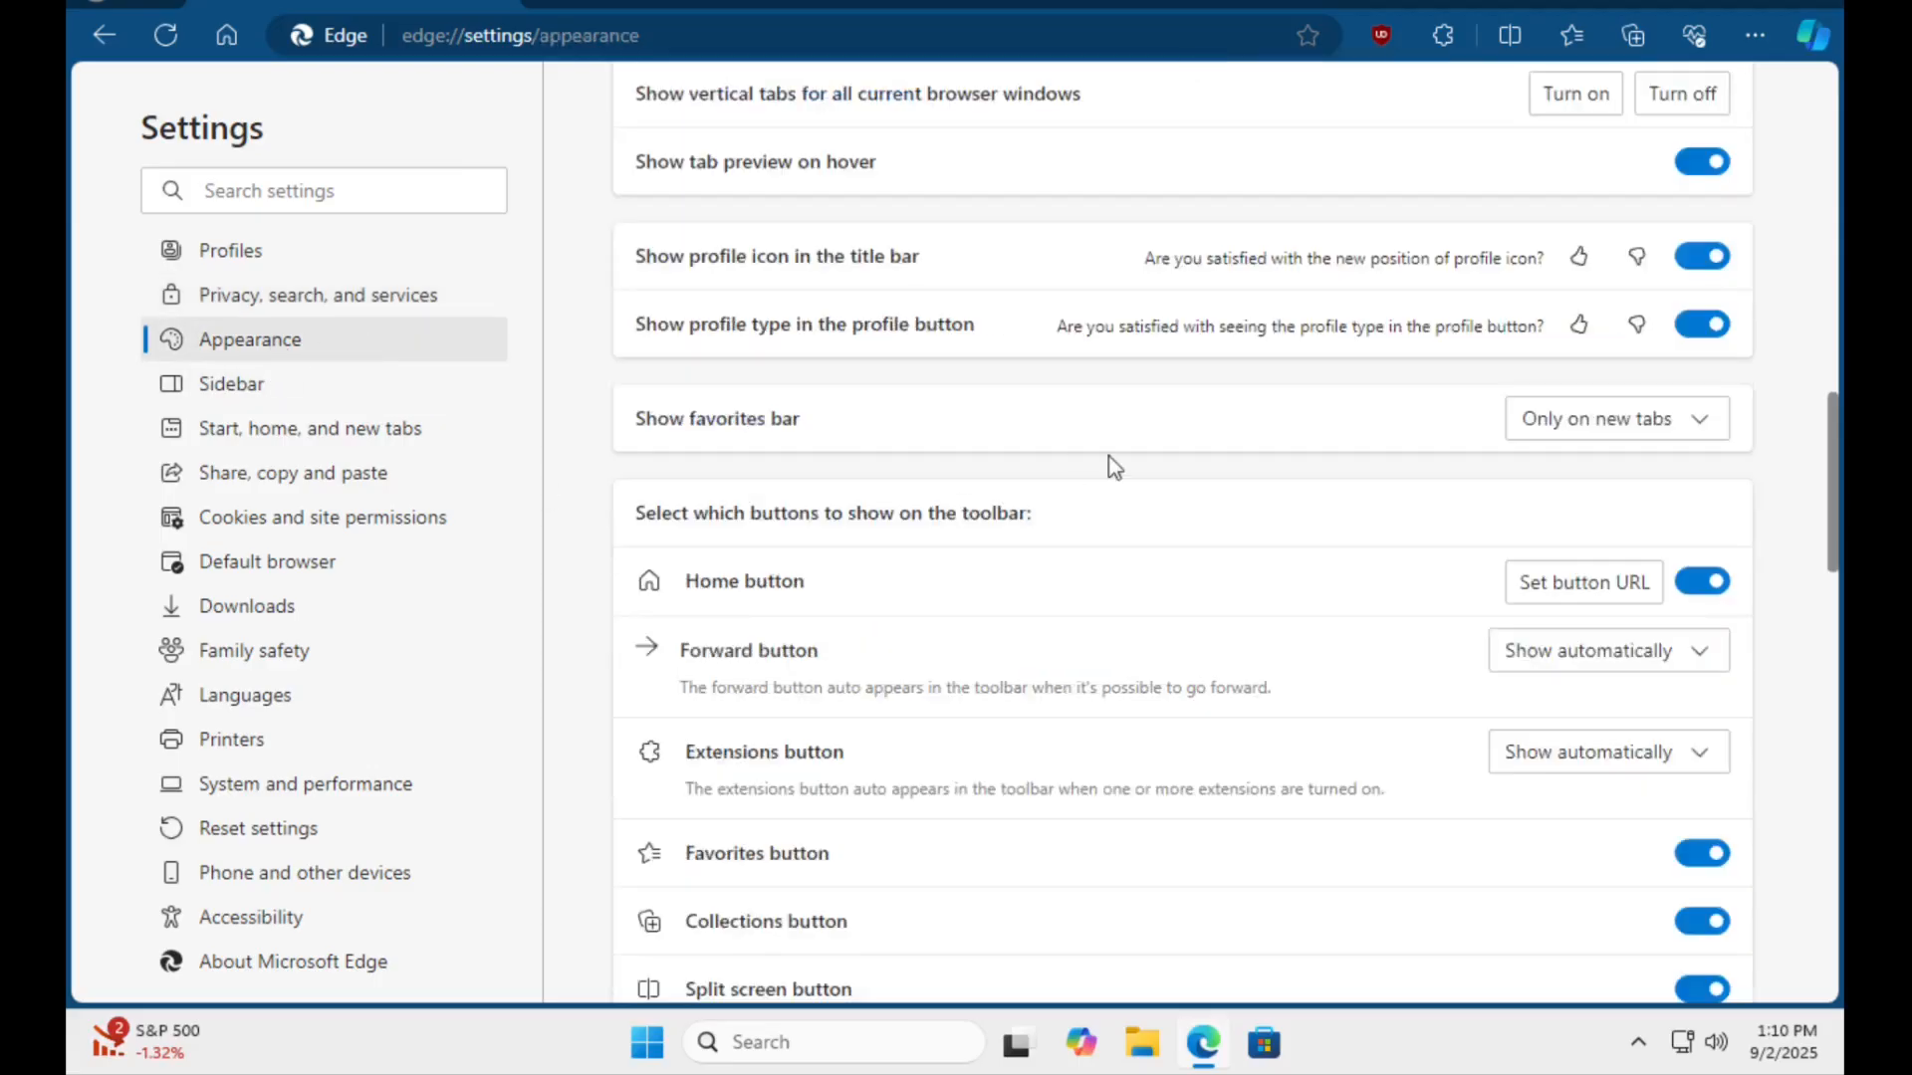
pyautogui.scroll(10, 1113, 466)
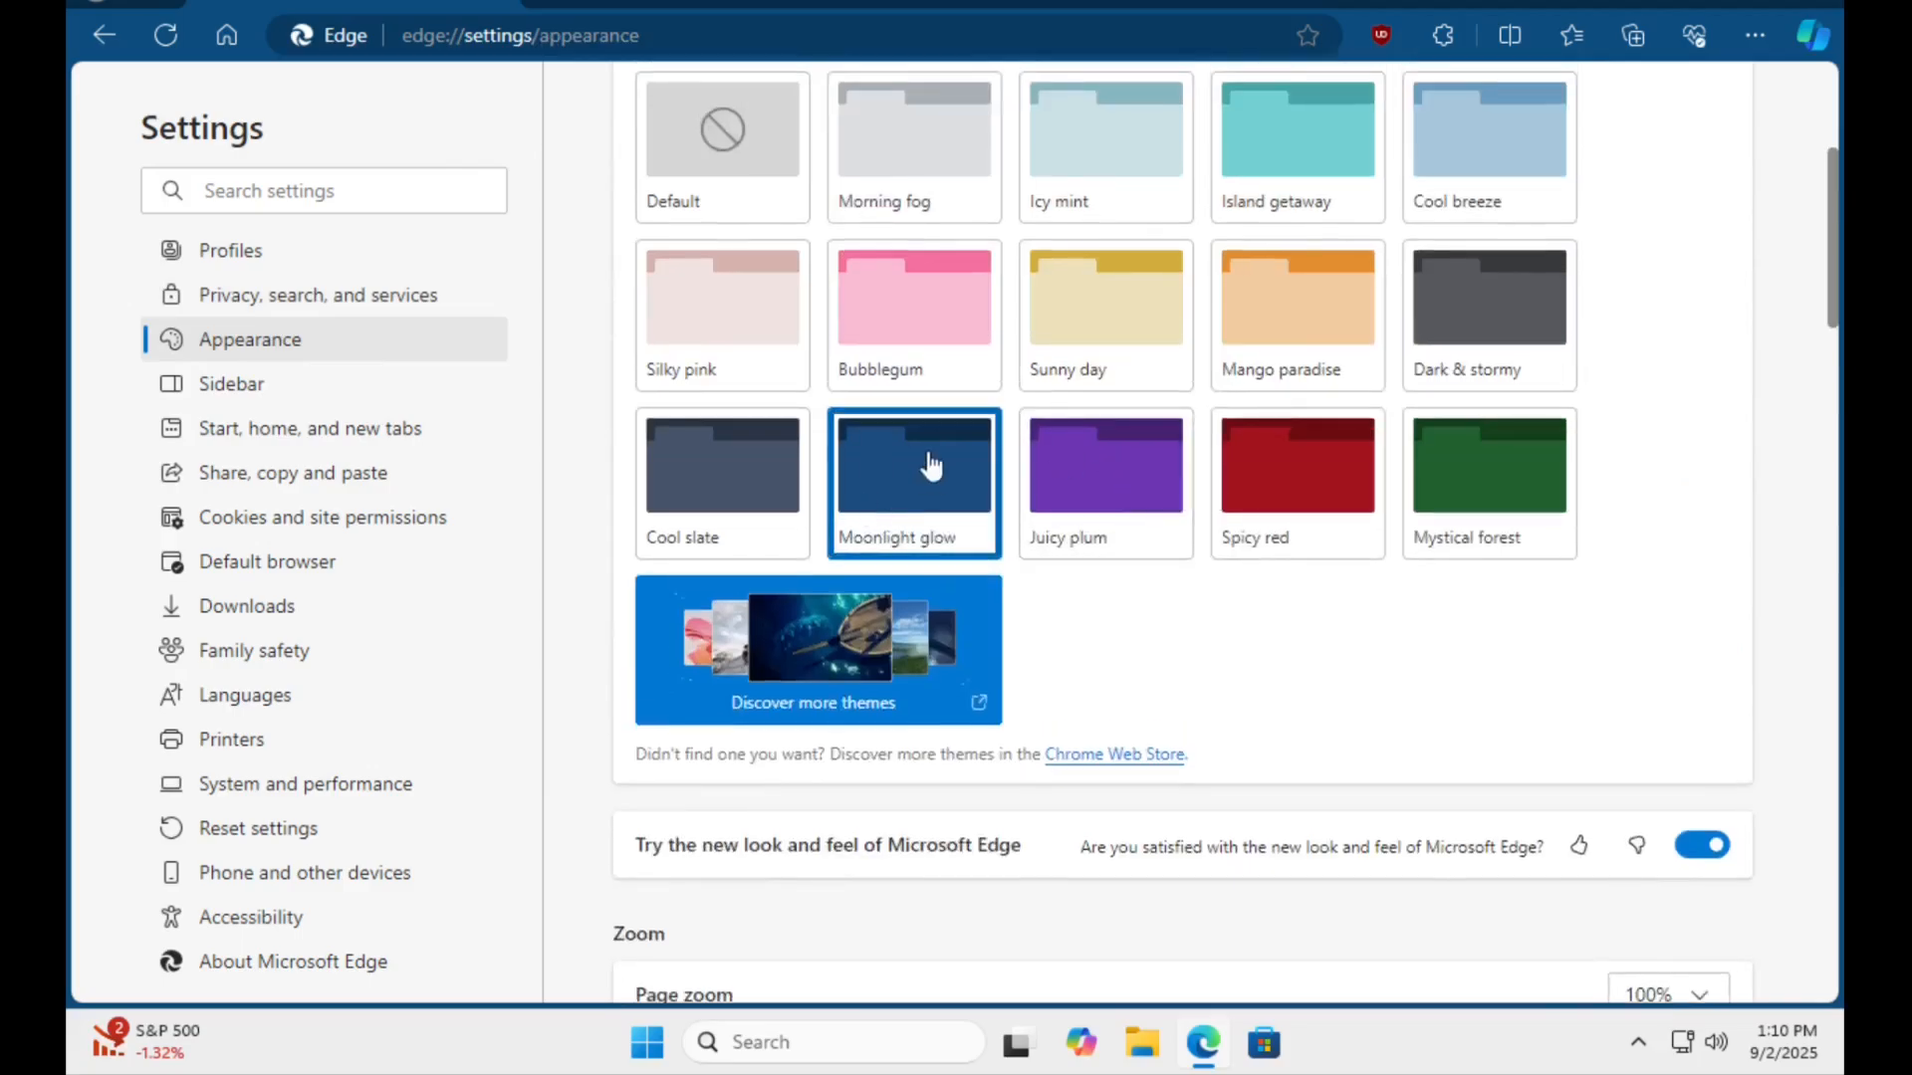
pyautogui.scroll(-7, 1184, 661)
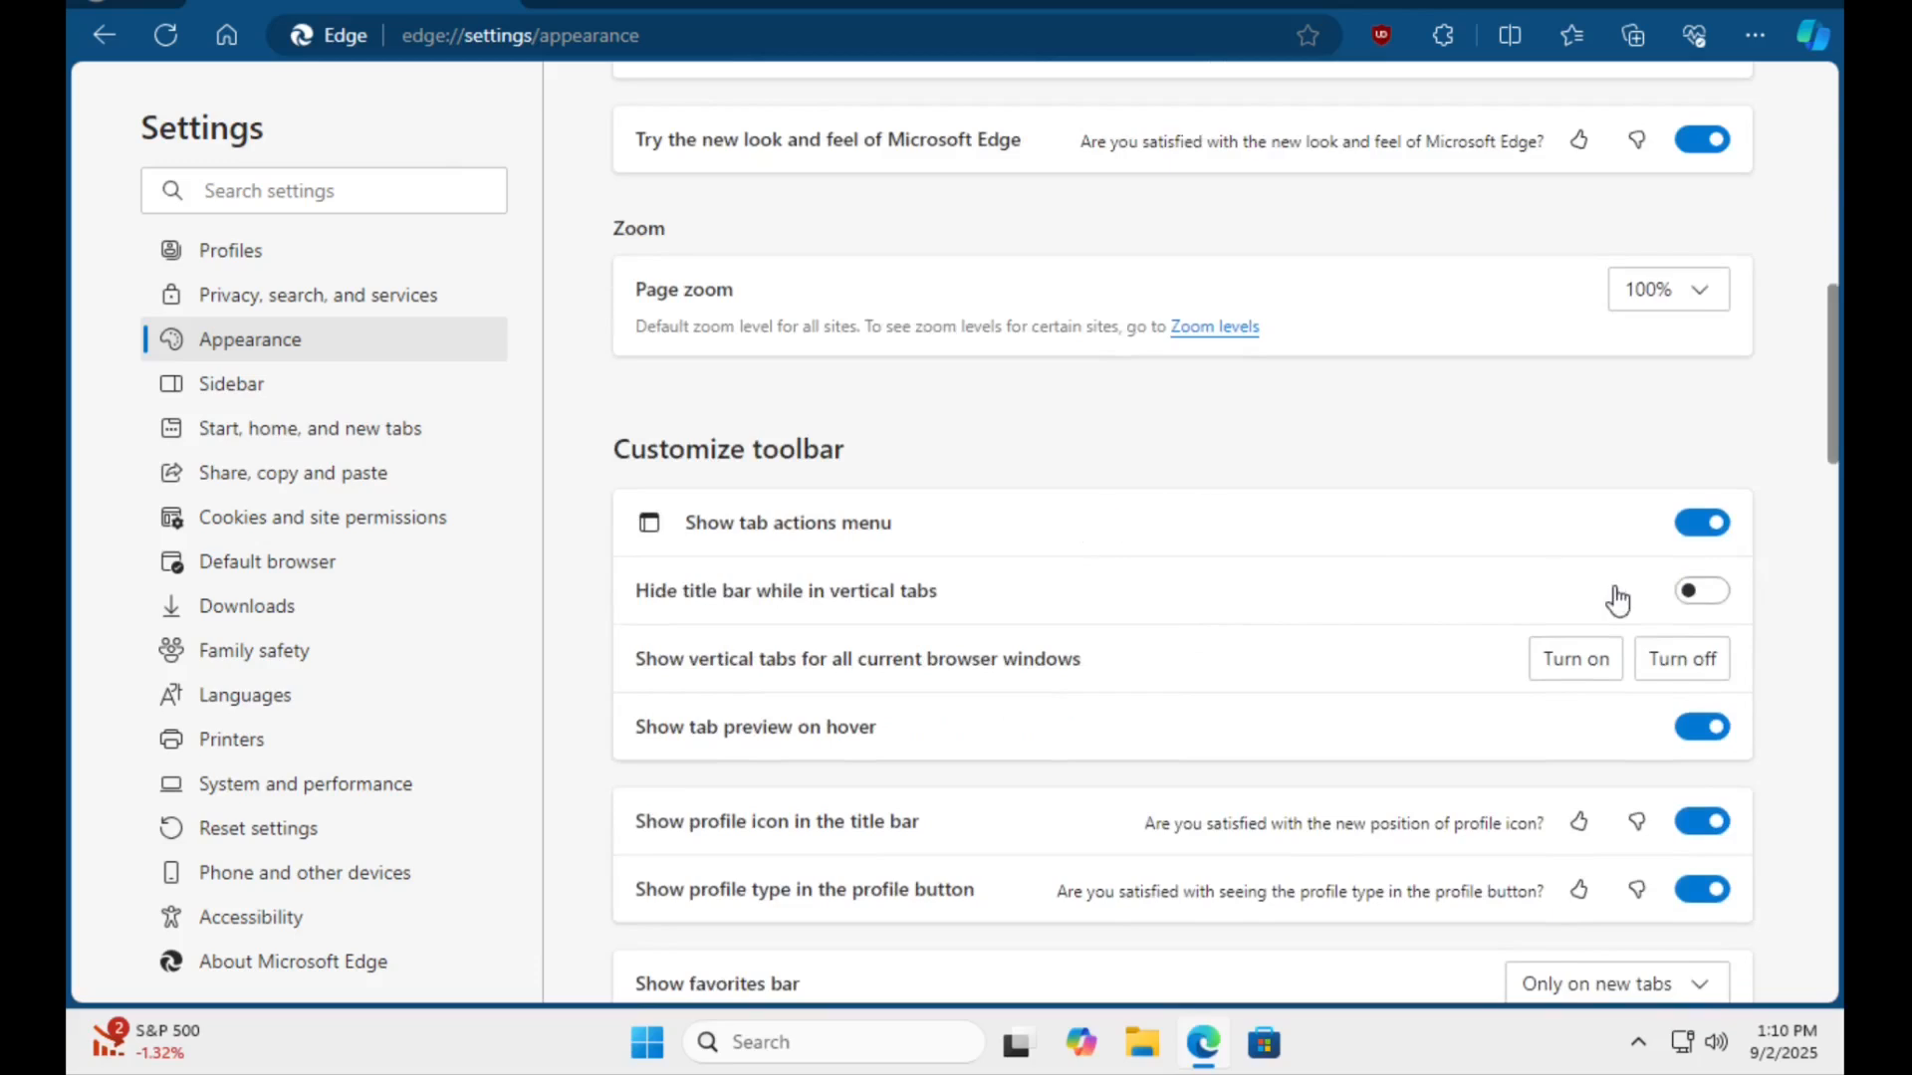
pyautogui.scroll(-5, 1244, 659)
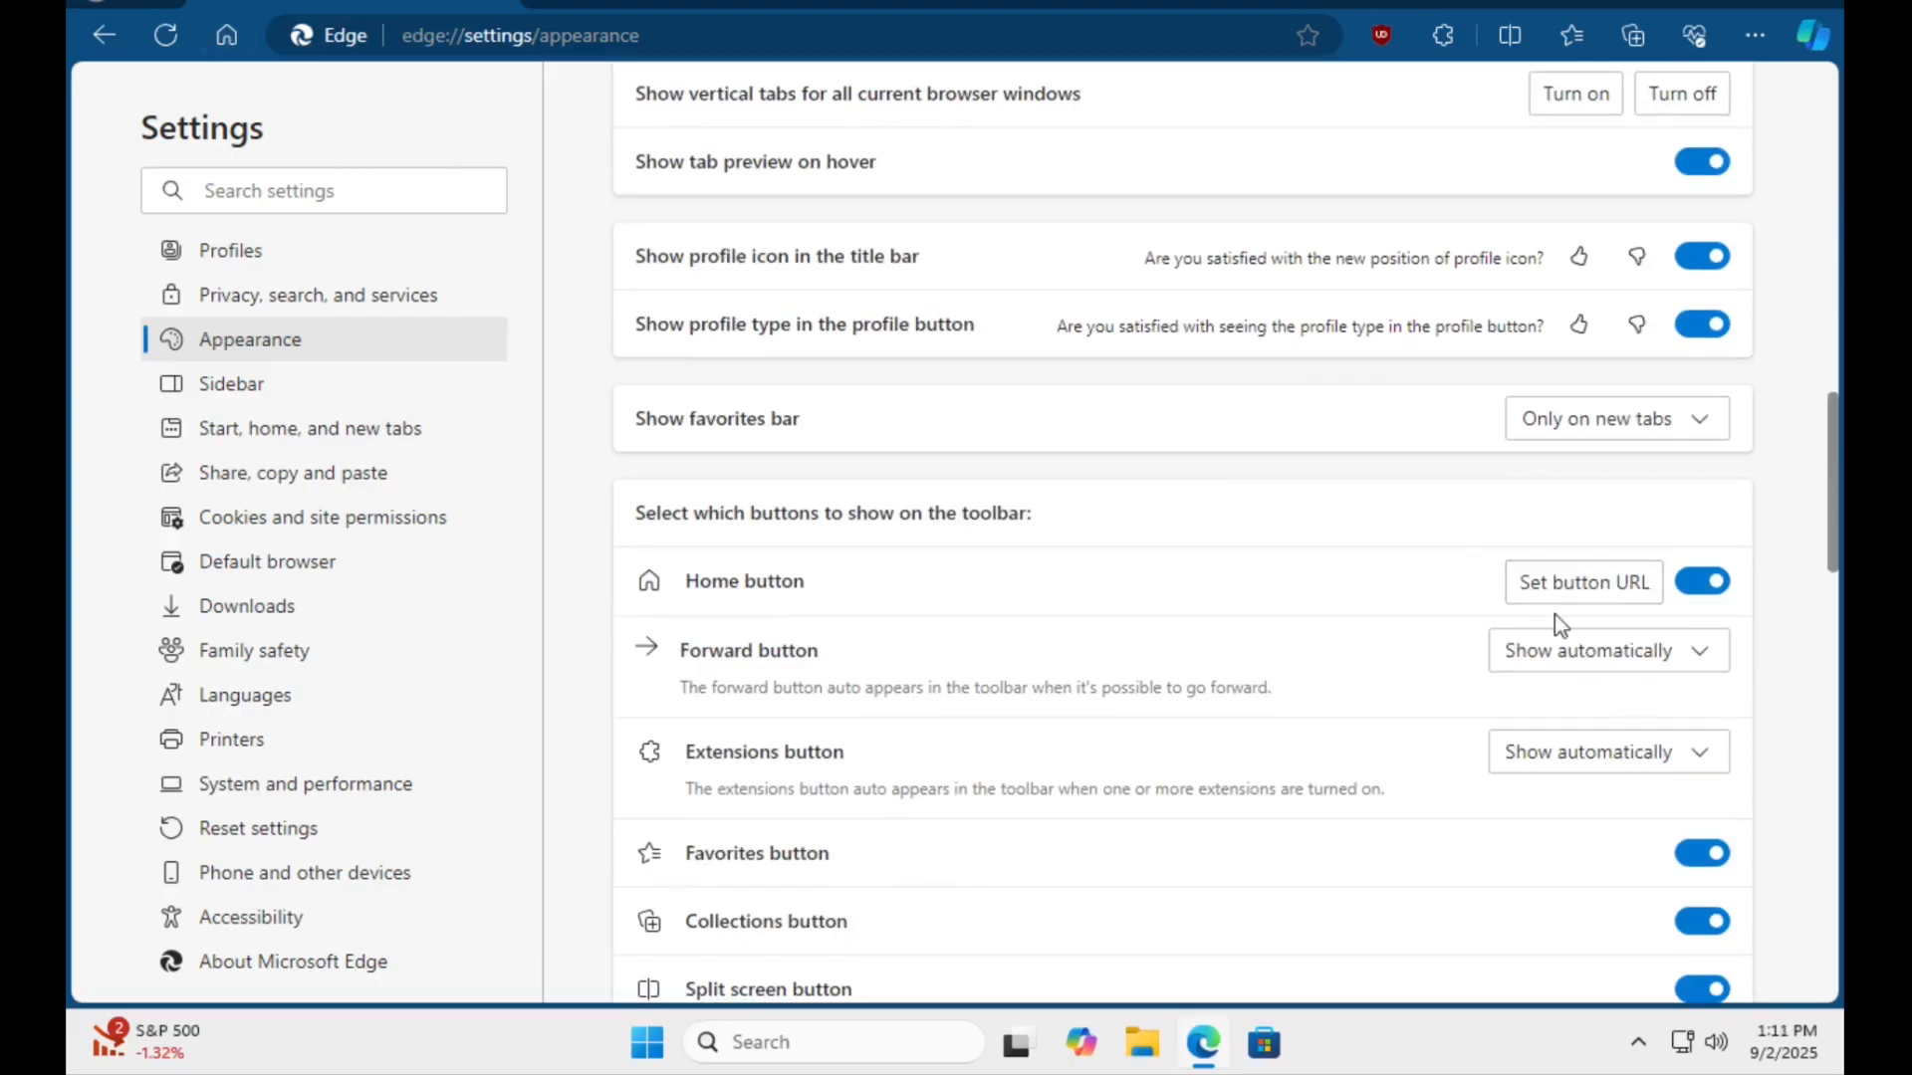
pyautogui.click(1583, 583)
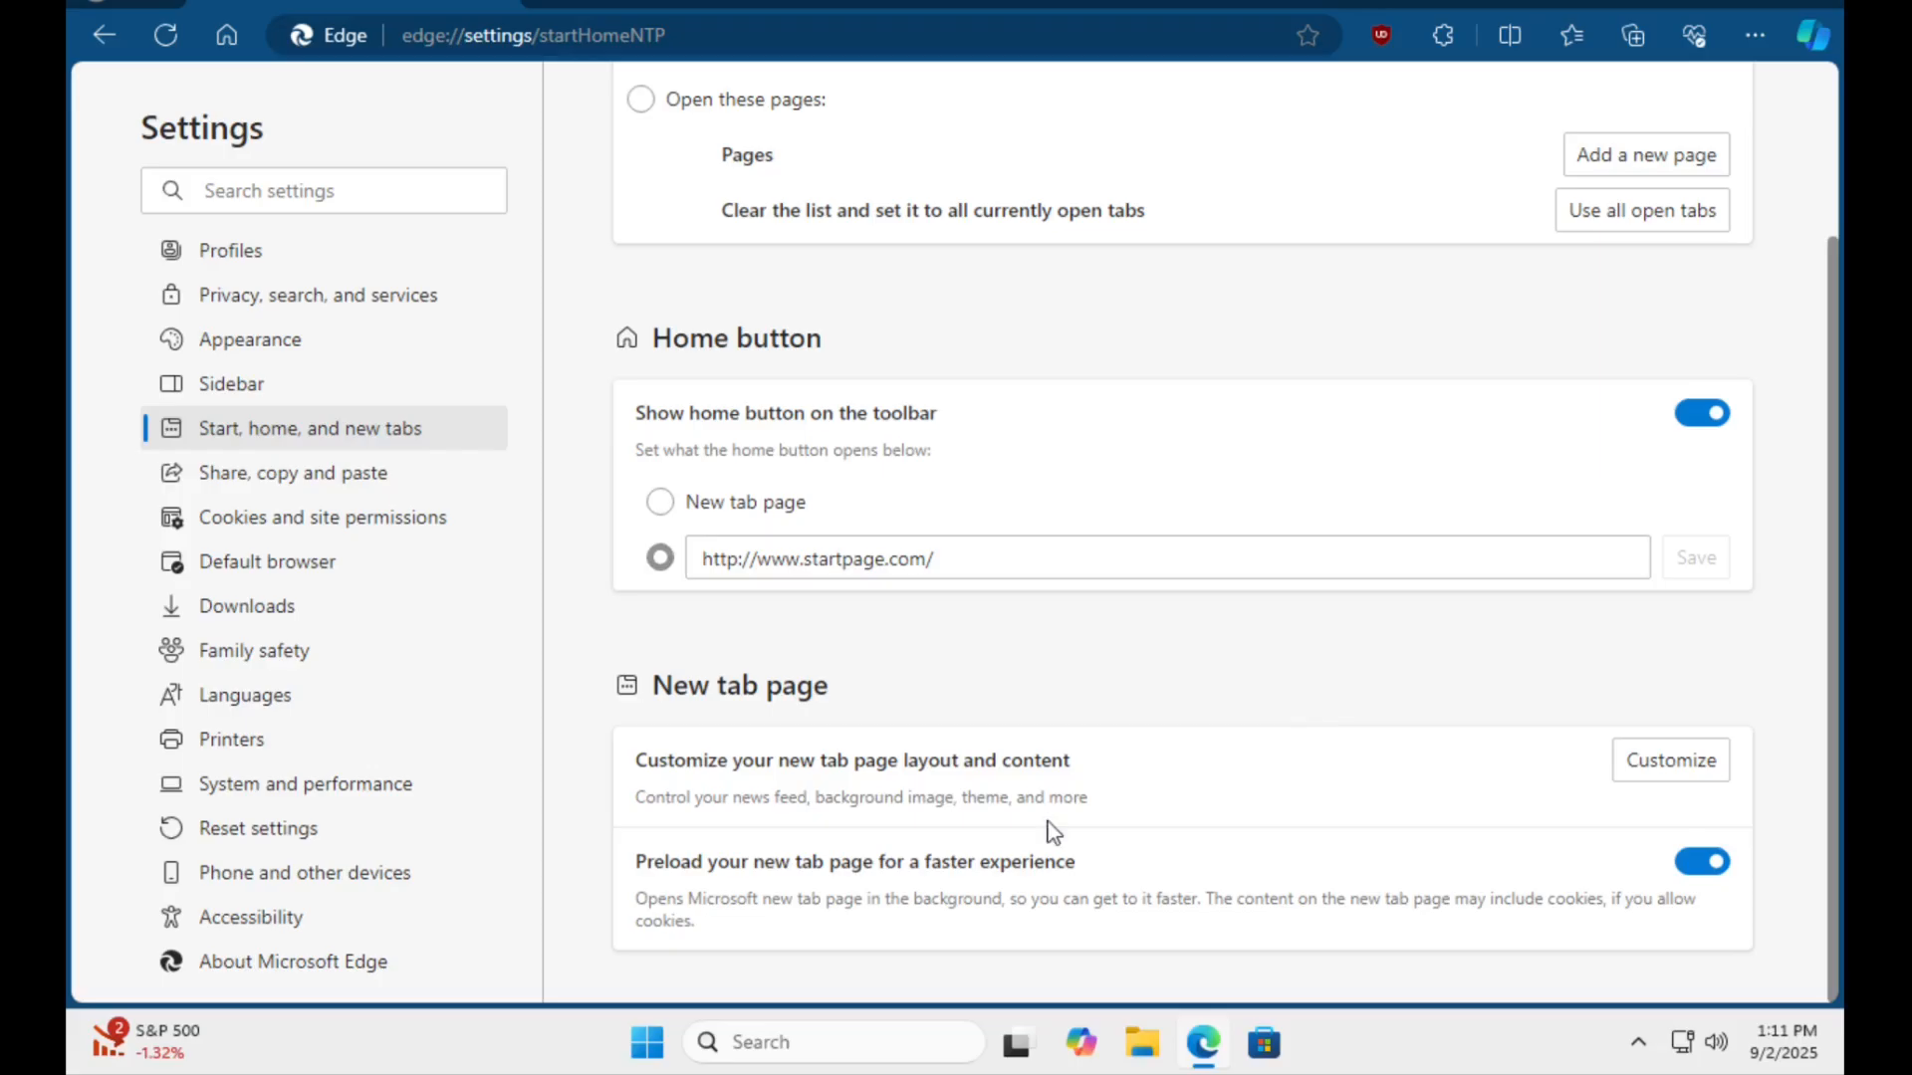
pyautogui.scroll(2, 1052, 831)
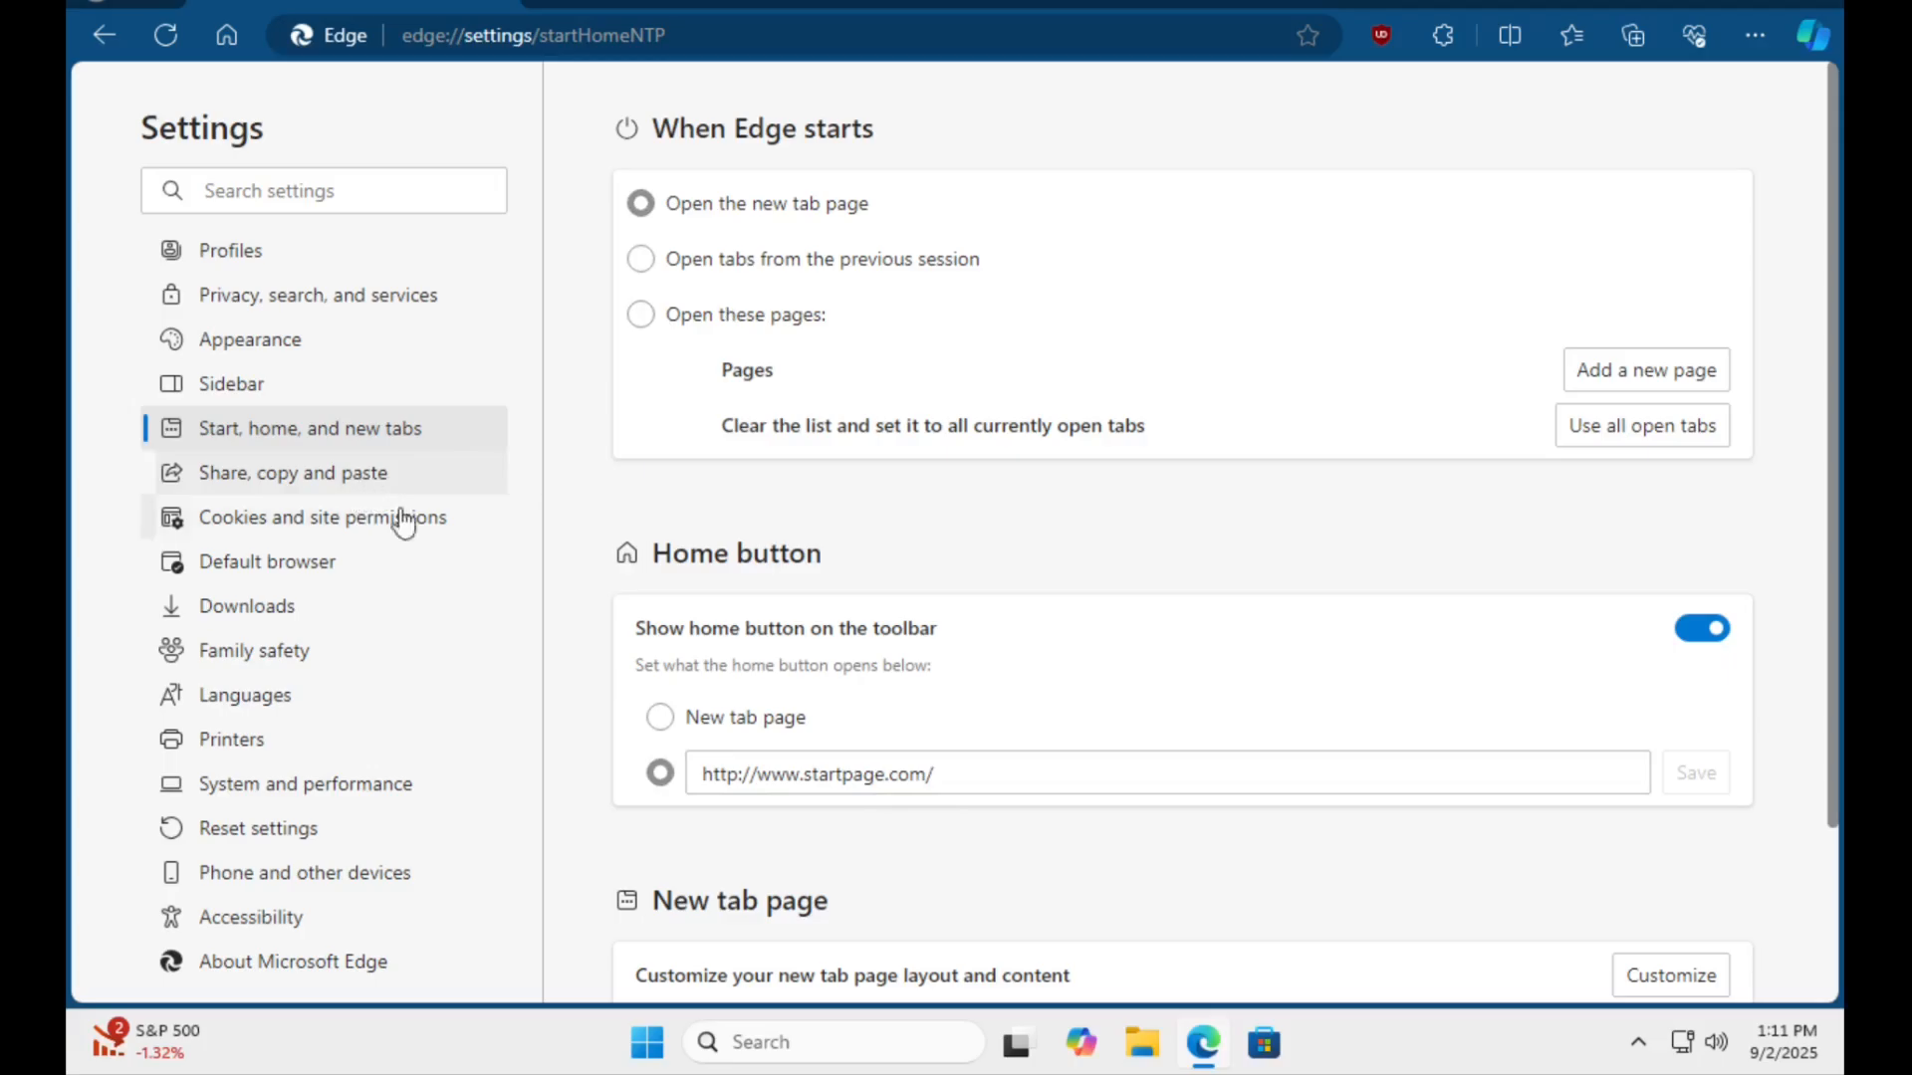
# Review Edge's settings for share, copy and paste, cookies and site permissions, default browser, downloads, and family safety.
pyautogui.click(371, 494)
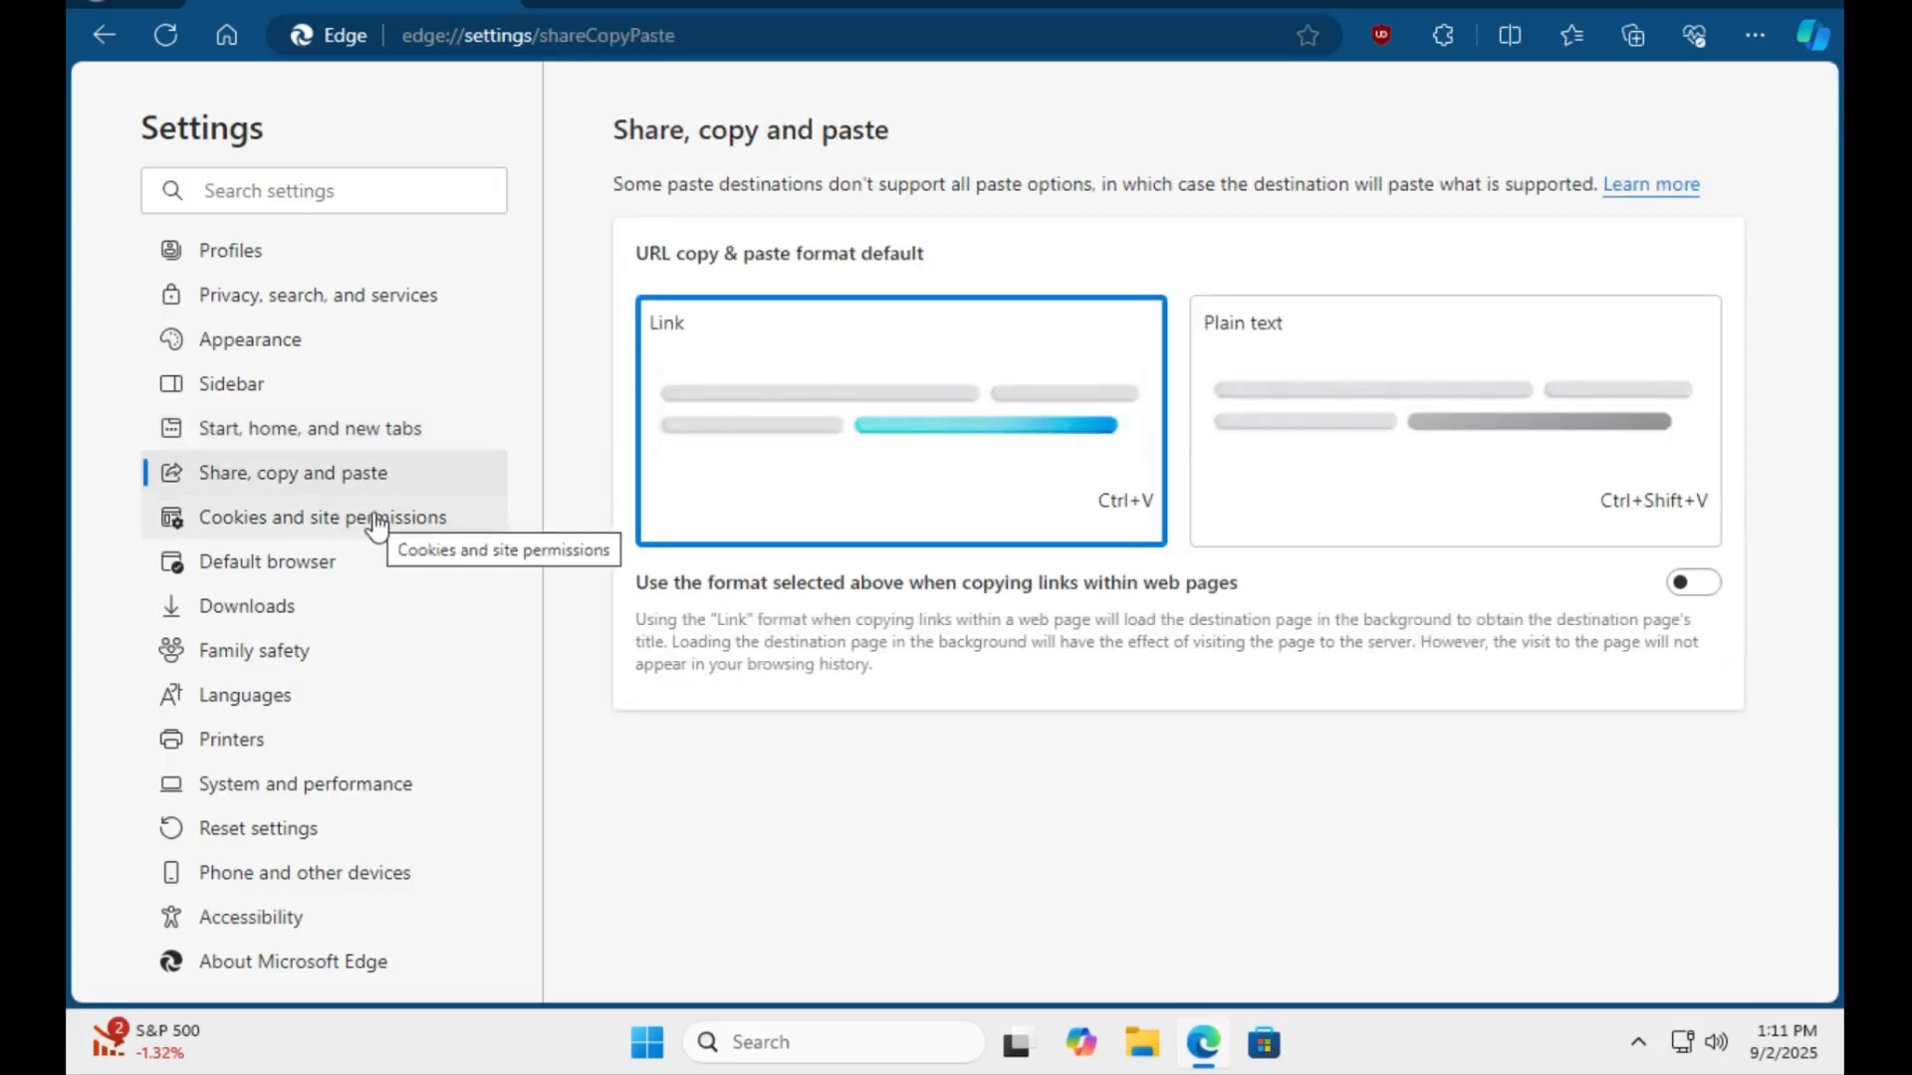
pyautogui.click(414, 536)
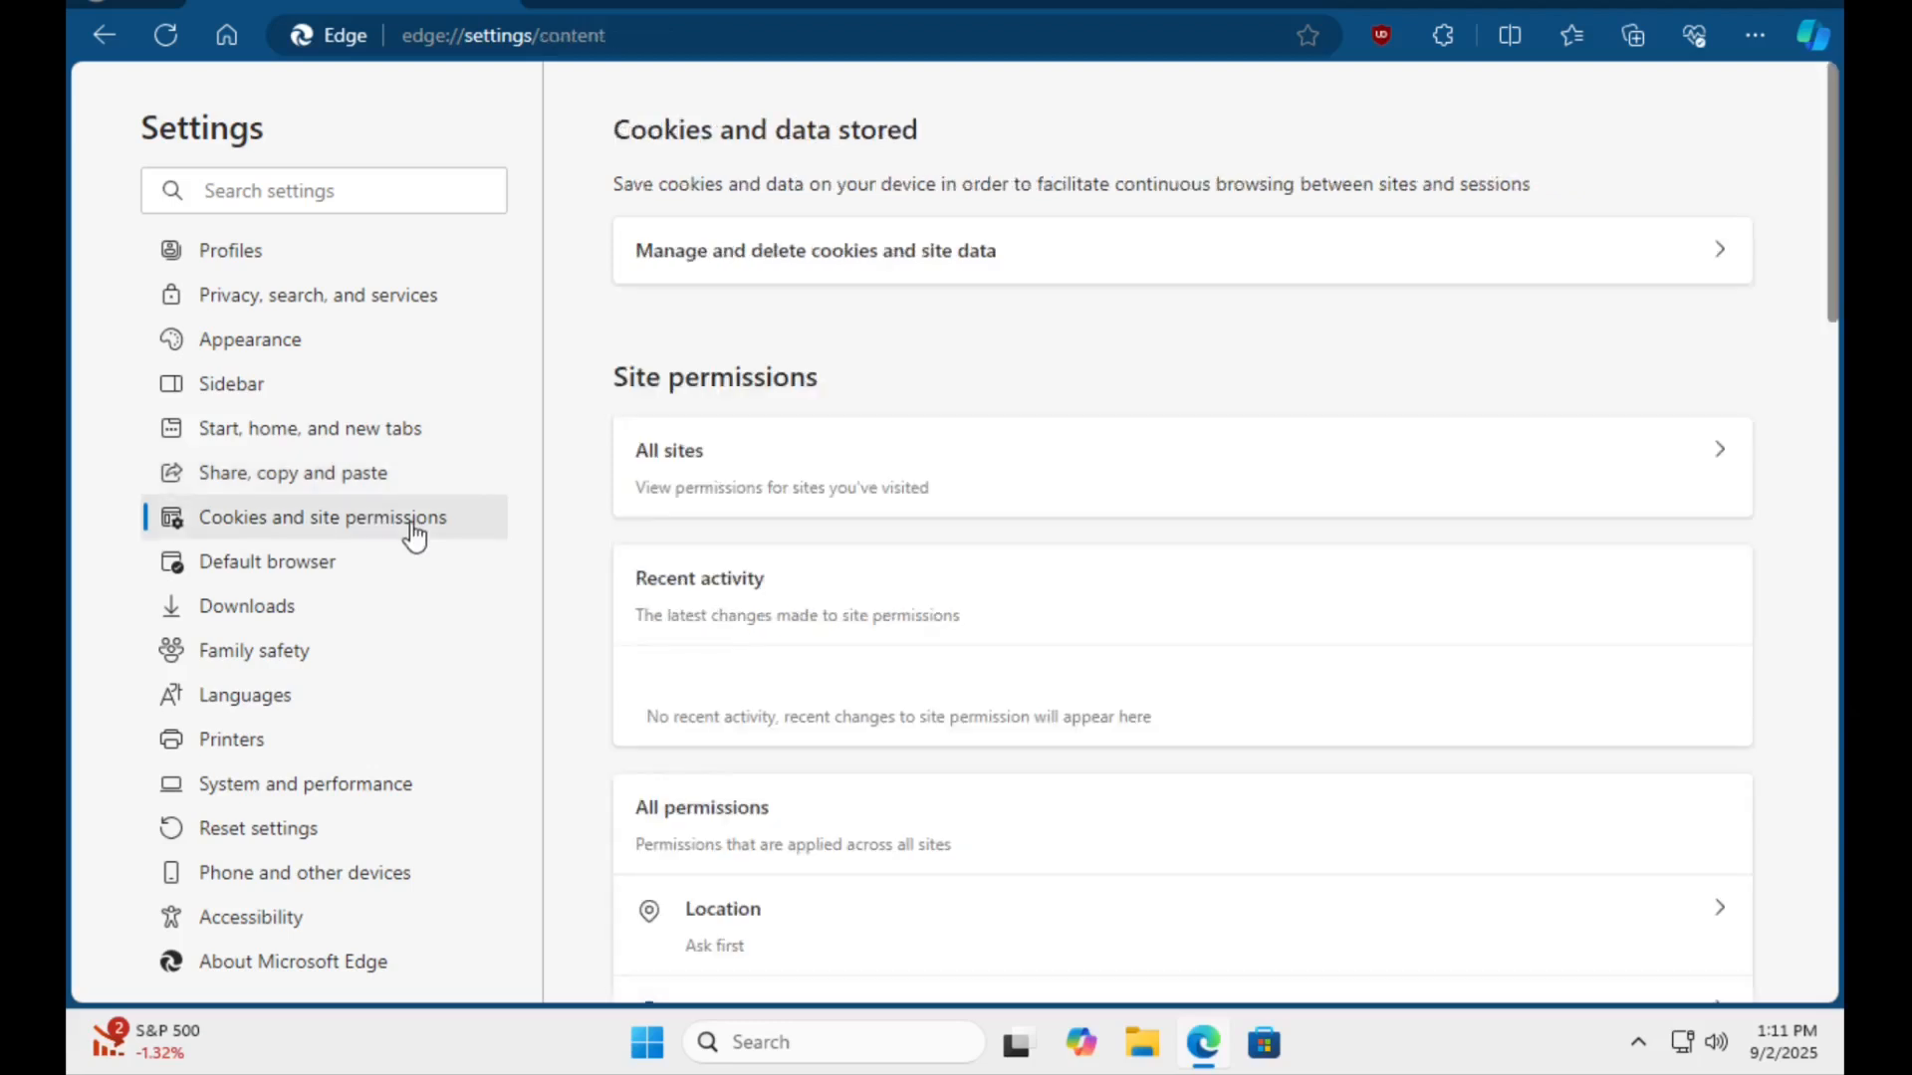
pyautogui.scroll(-4, 889, 555)
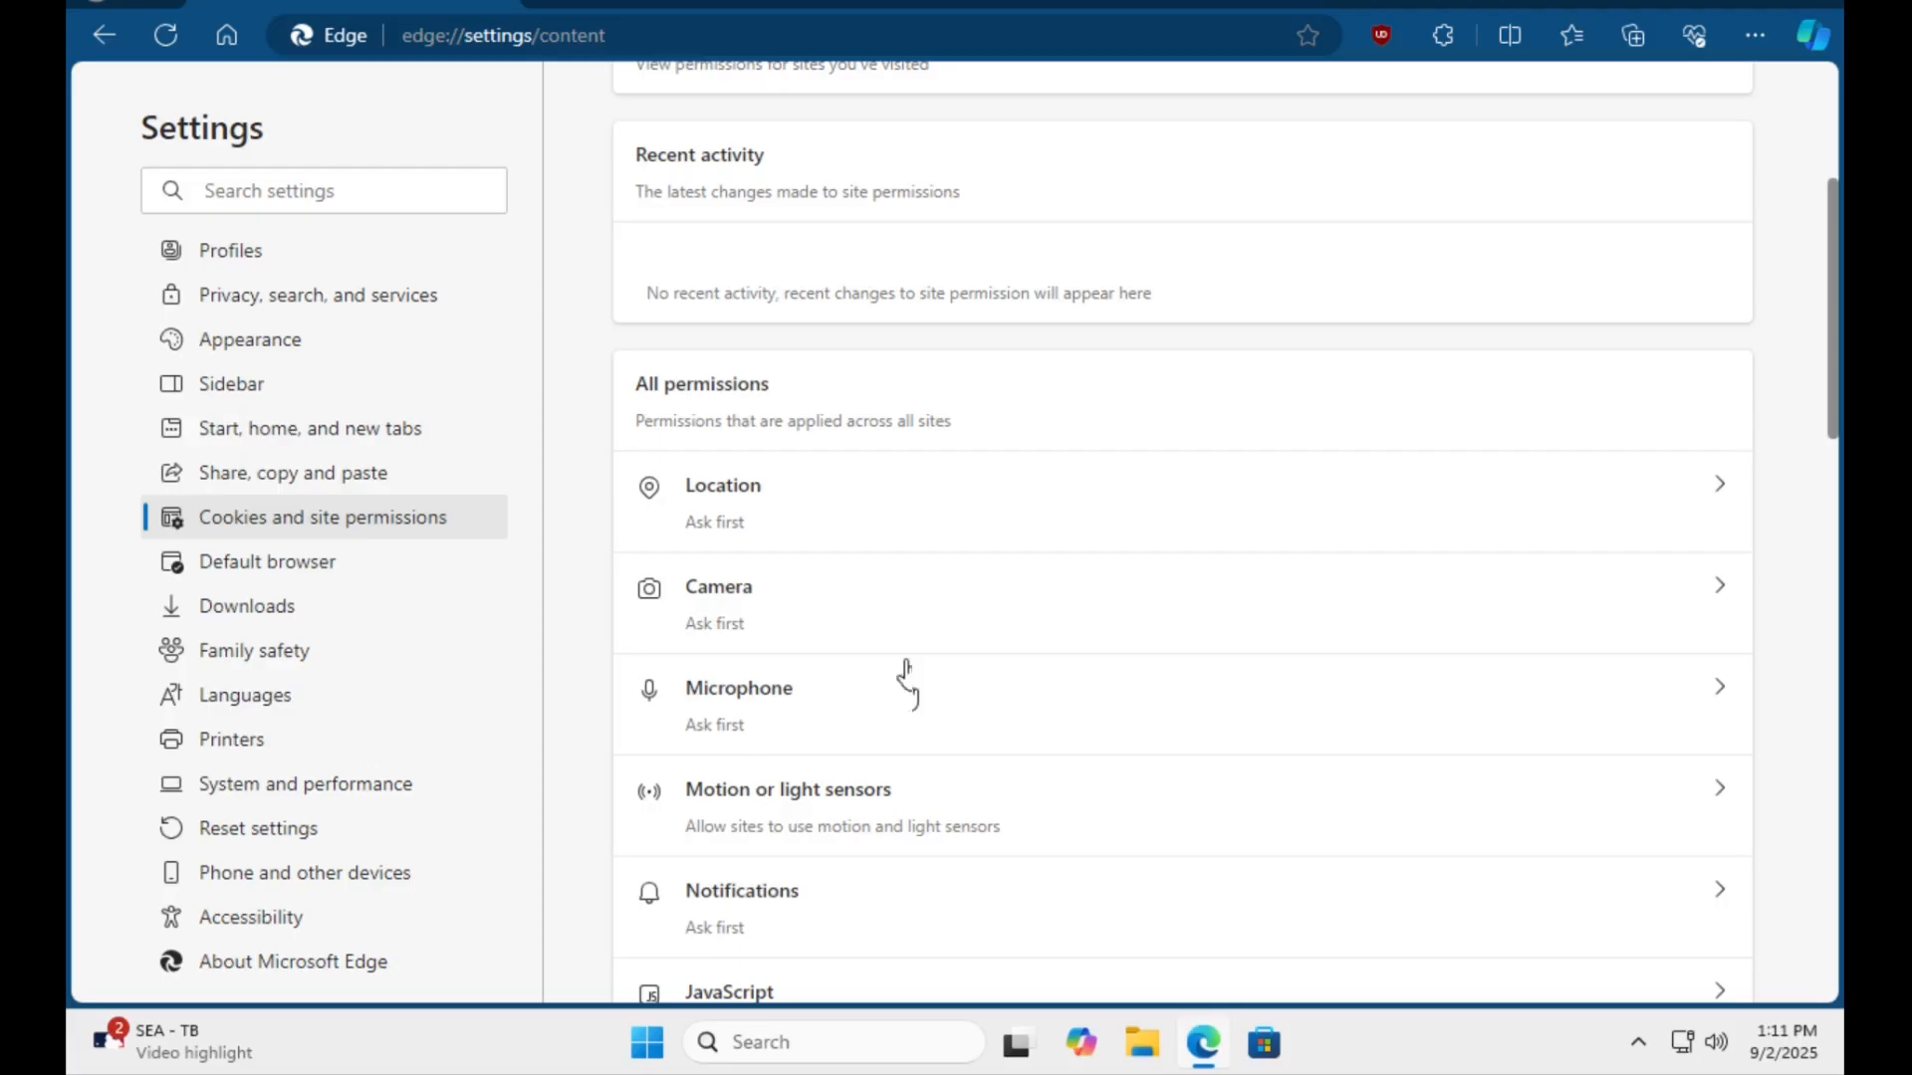
pyautogui.scroll(-6, 918, 576)
pyautogui.scroll(-1, 921, 577)
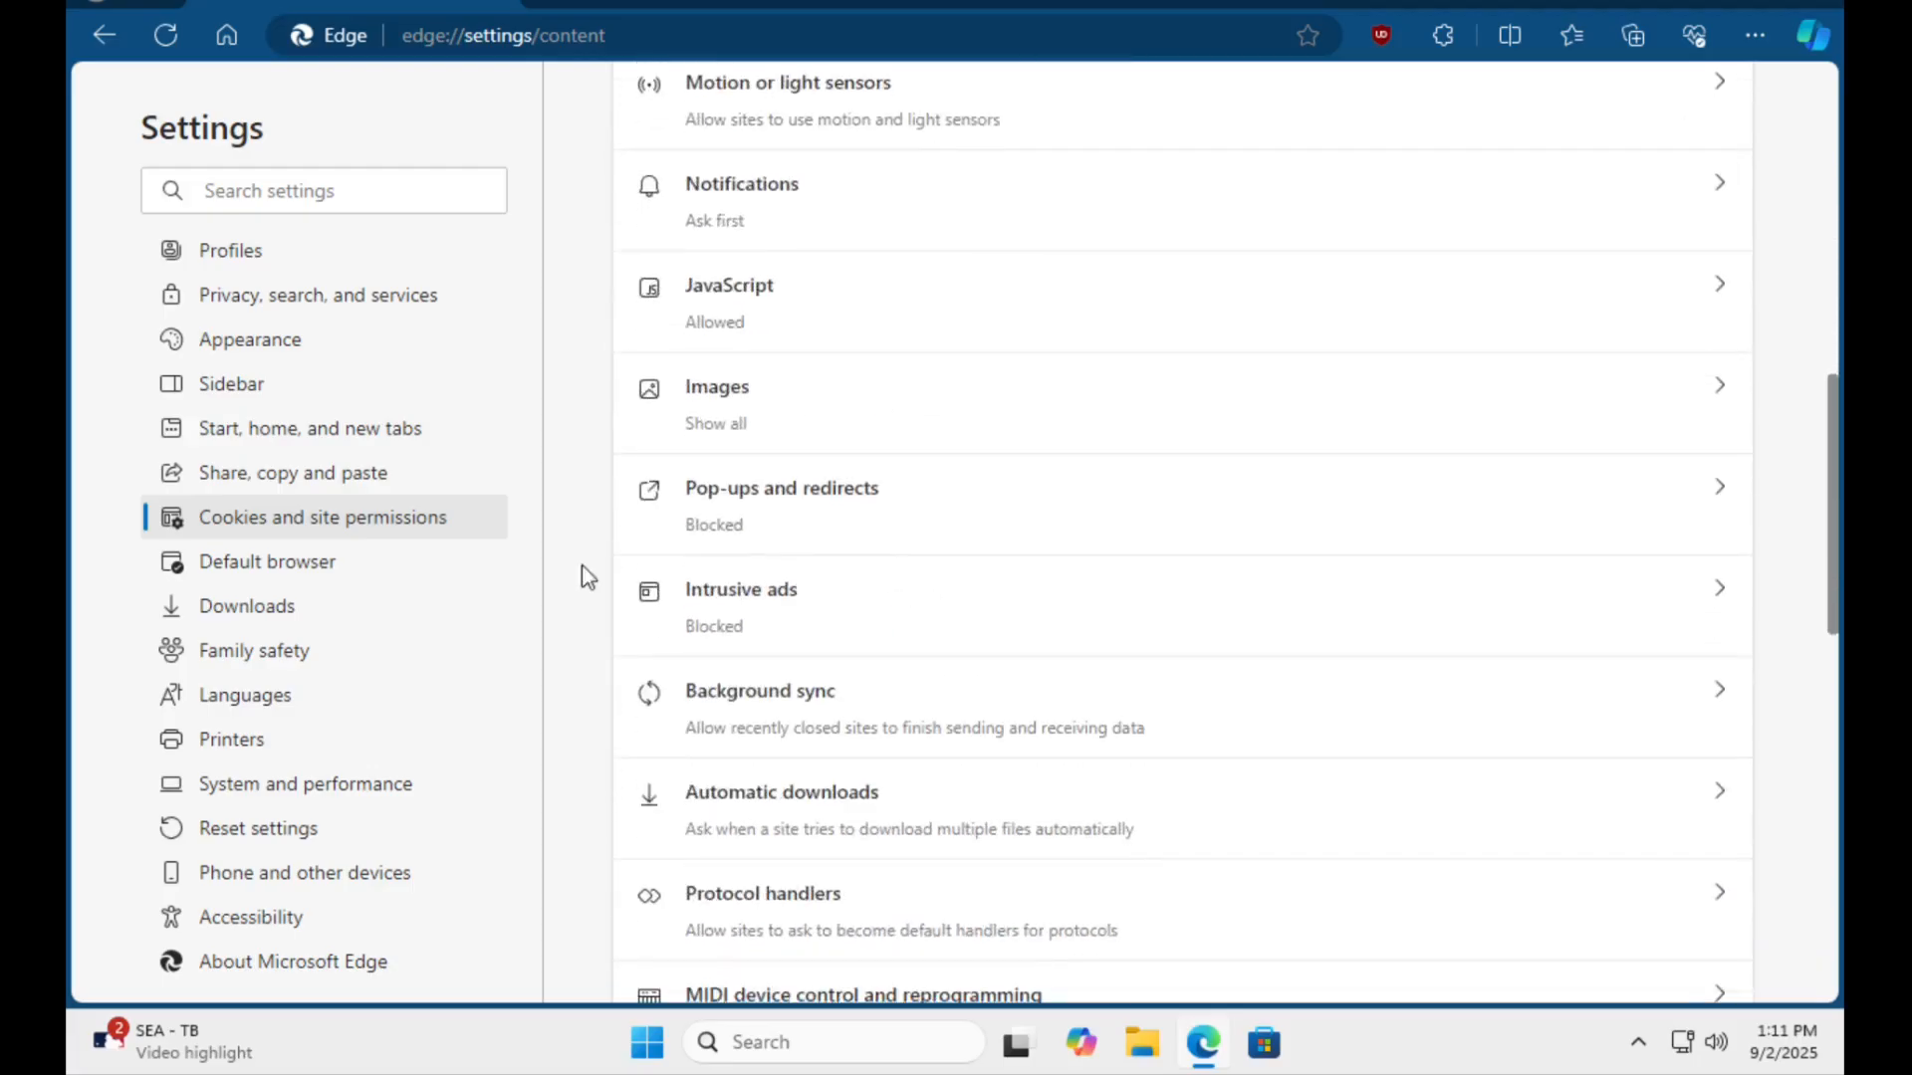
pyautogui.click(315, 569)
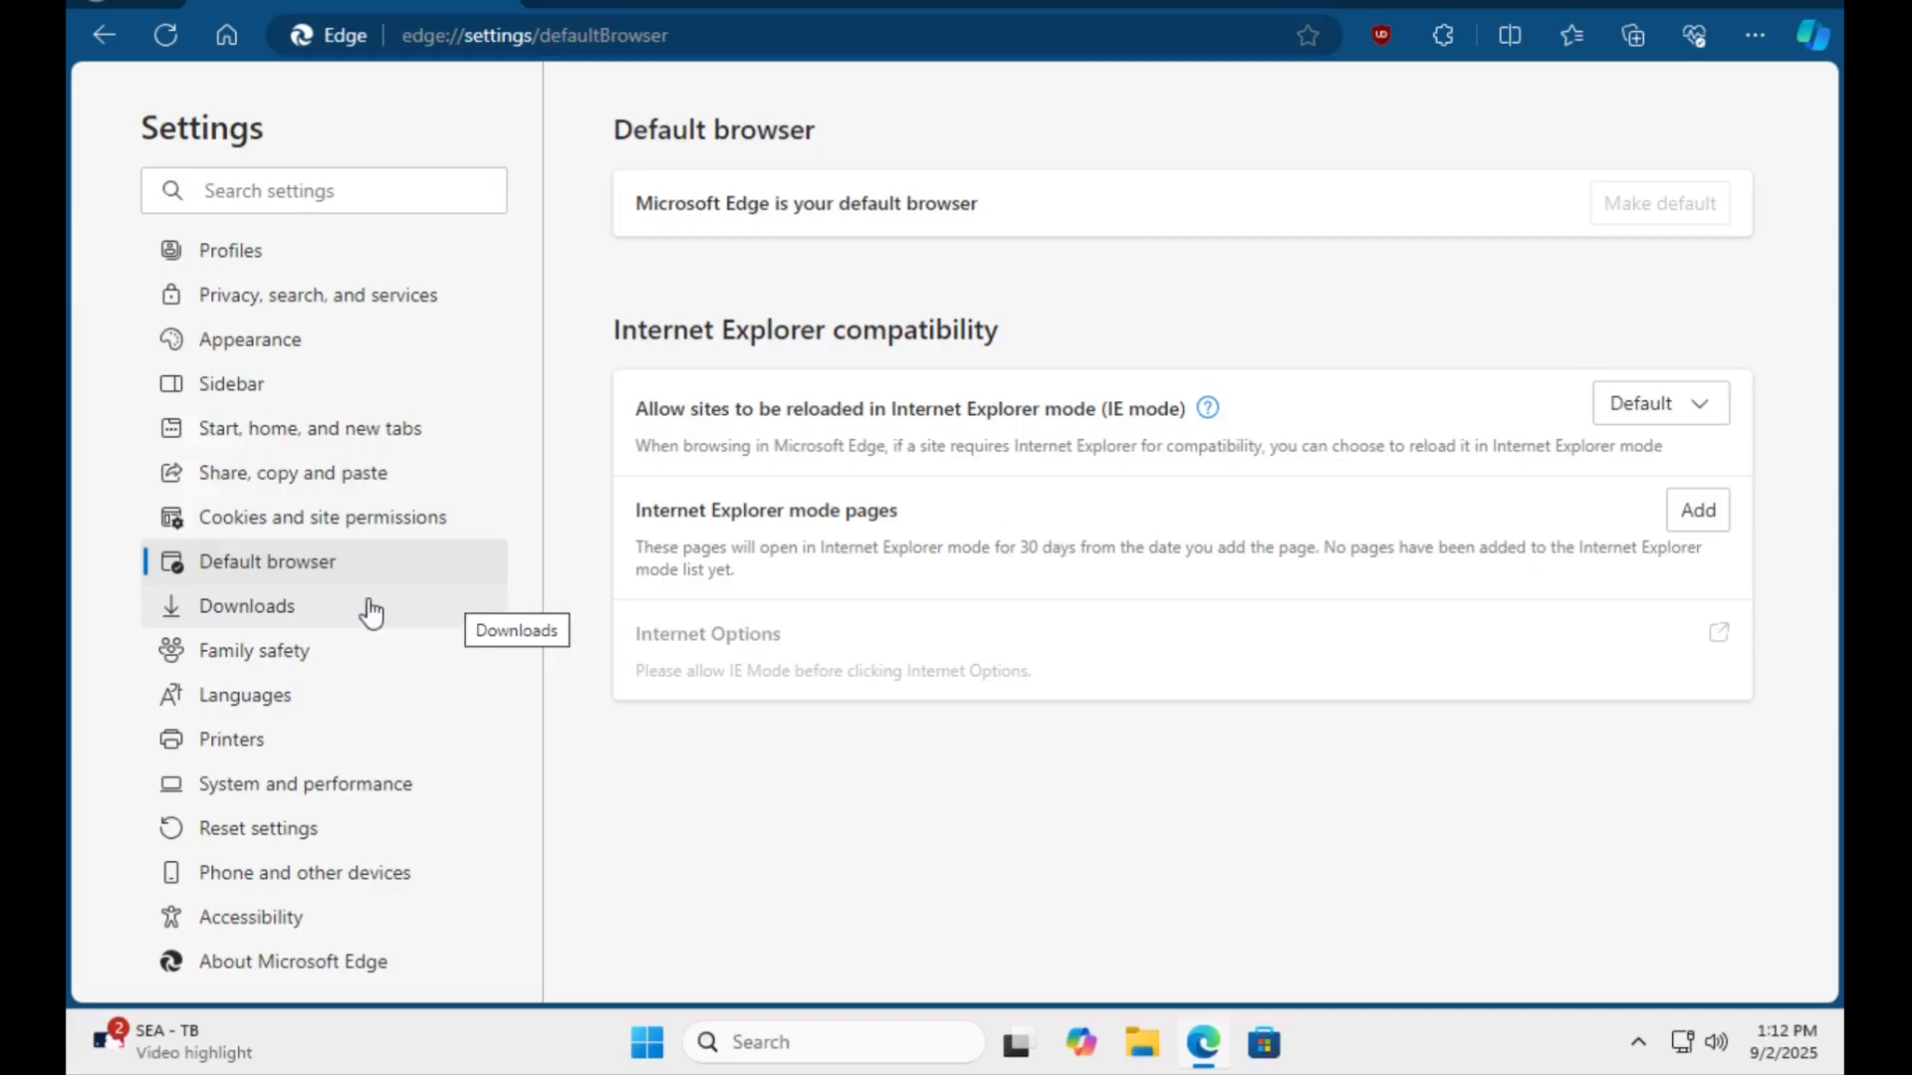
pyautogui.click(288, 615)
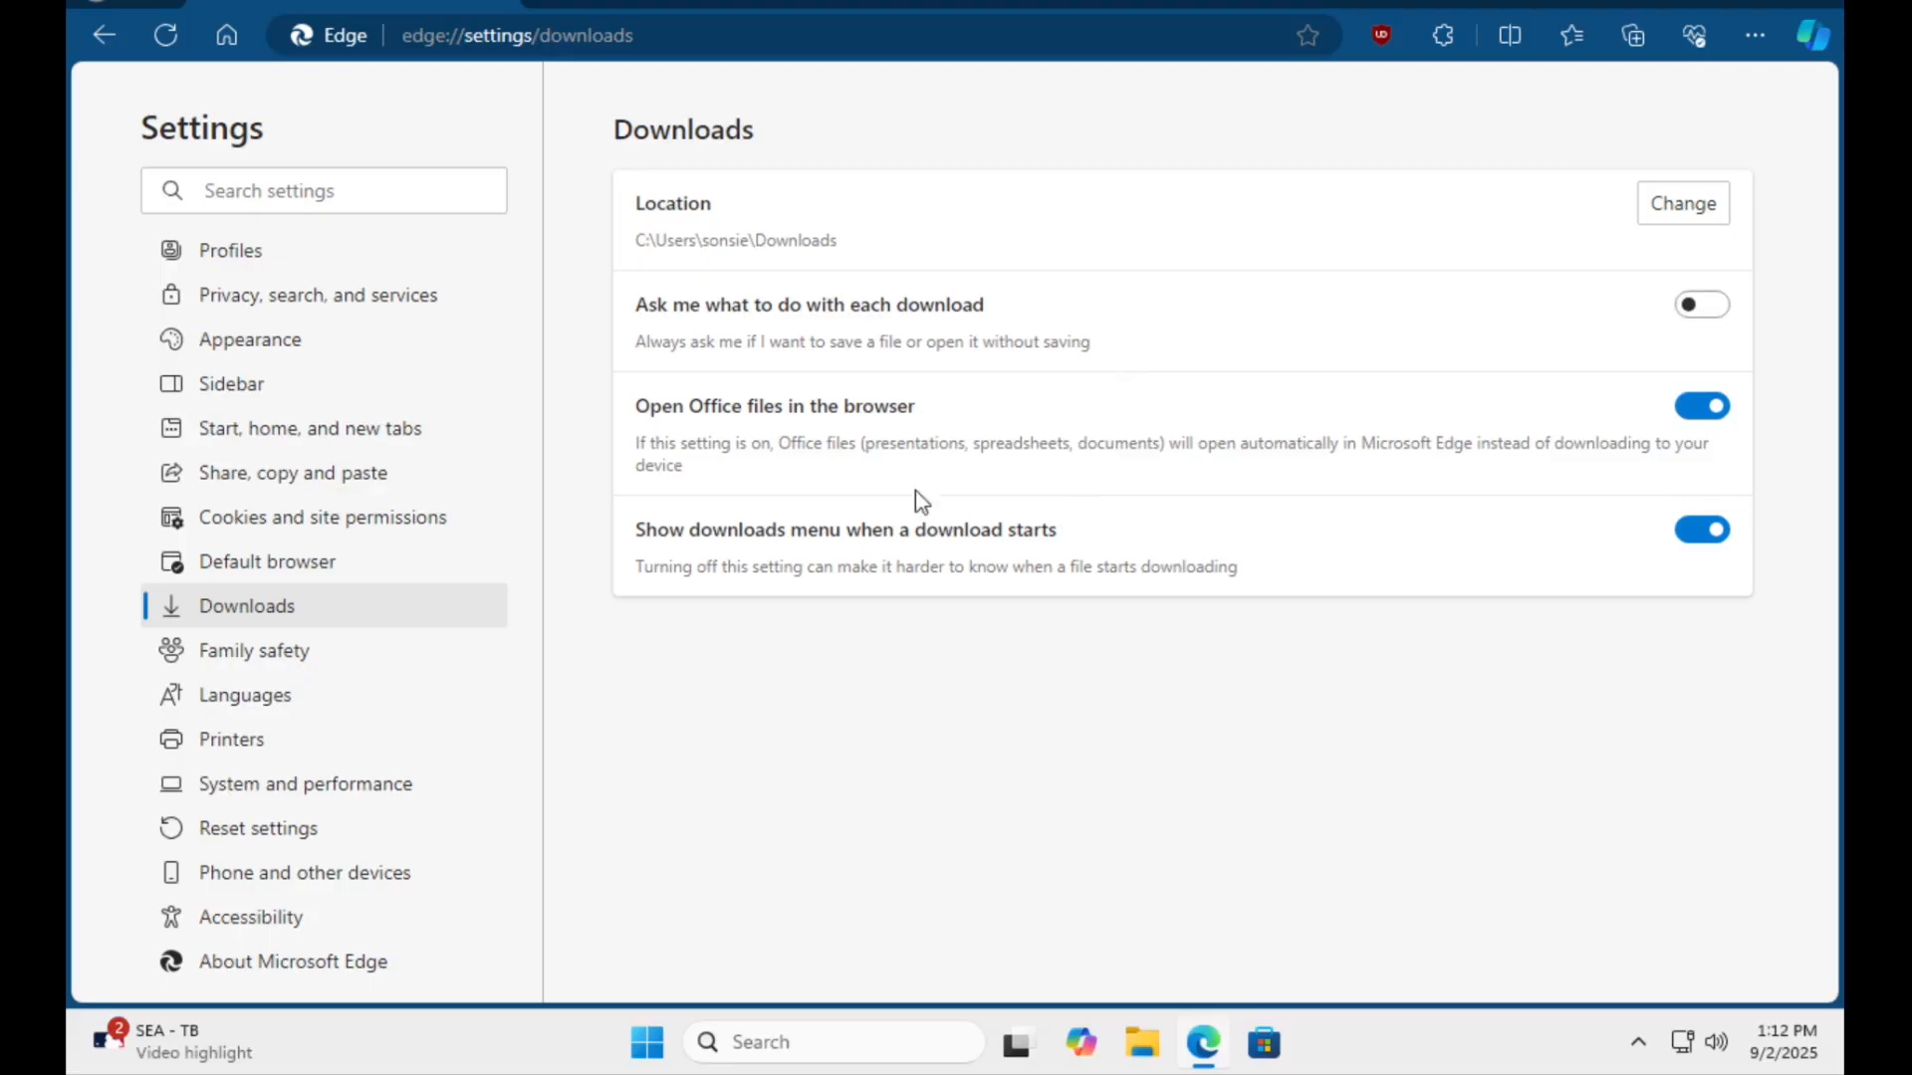
pyautogui.click(281, 662)
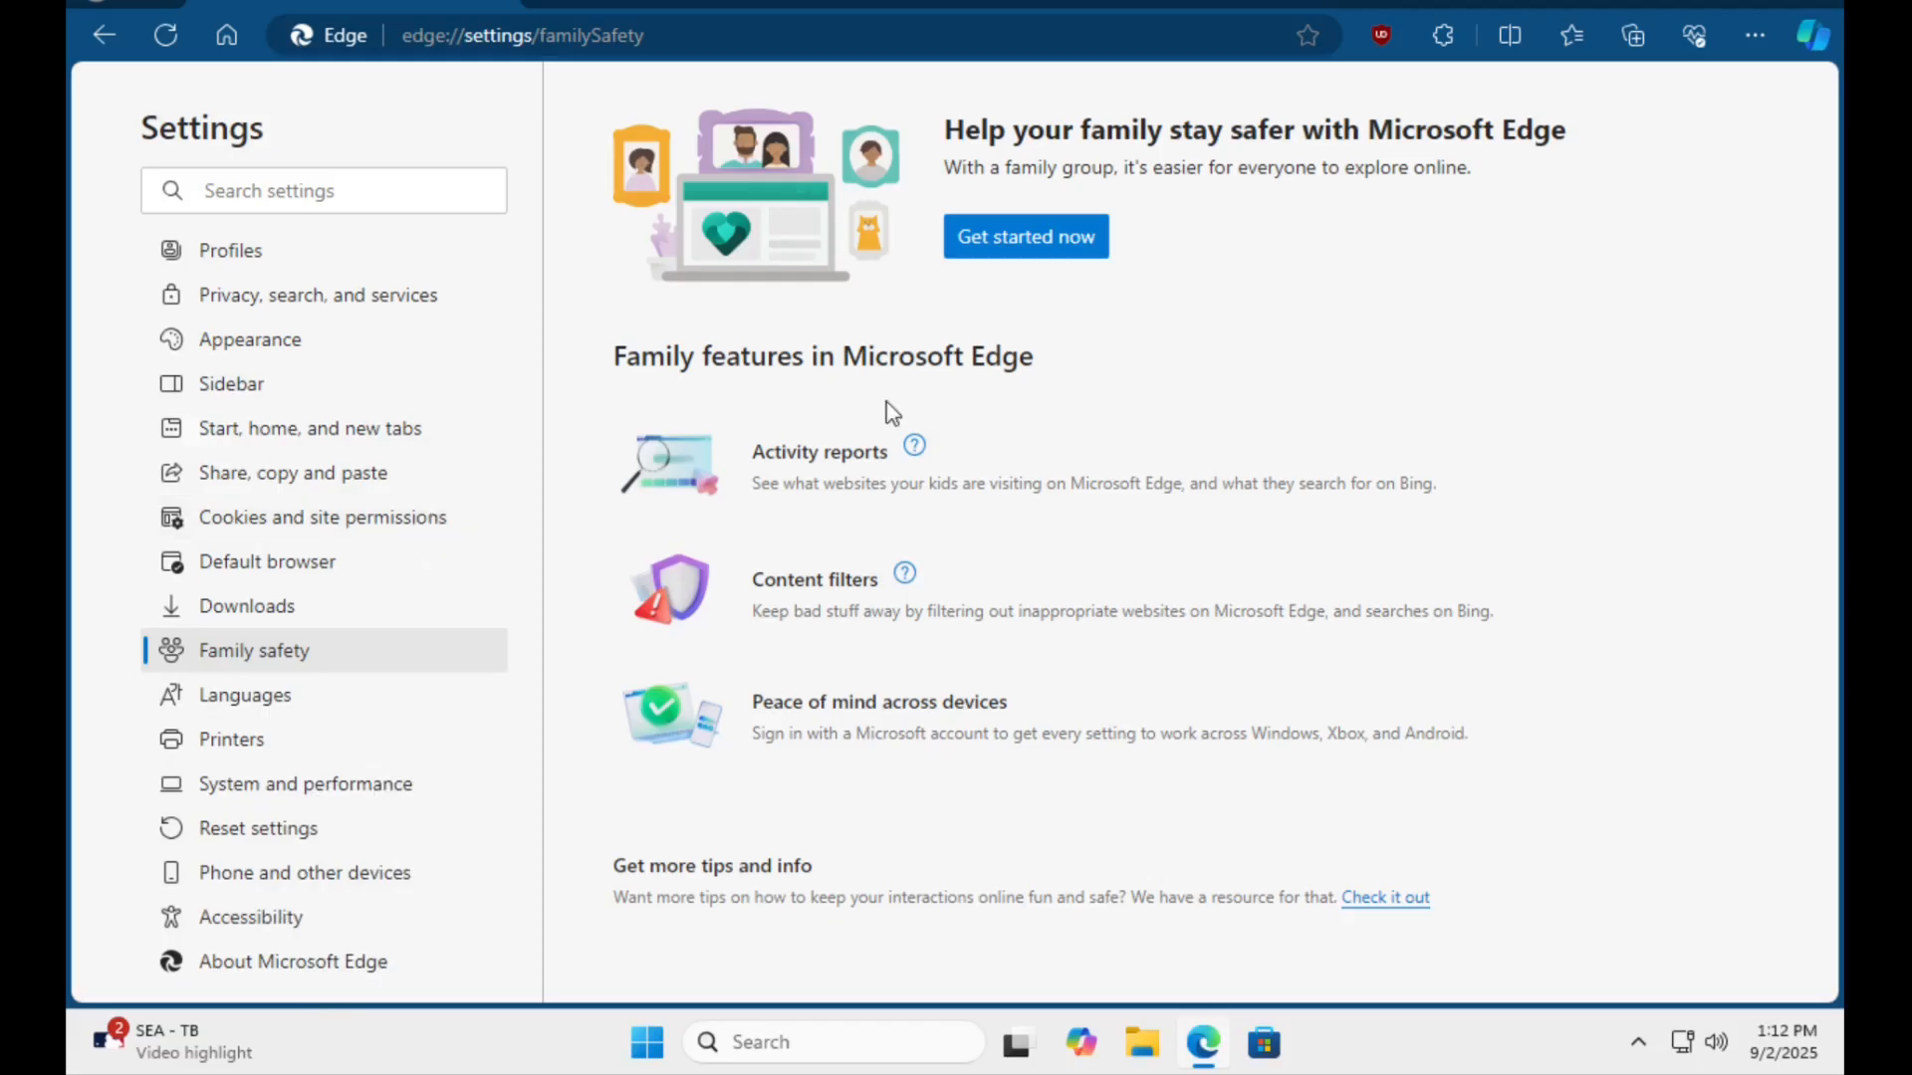
# Go to the Startpage home page and search for "shutup 10".
pyautogui.click(223, 36)
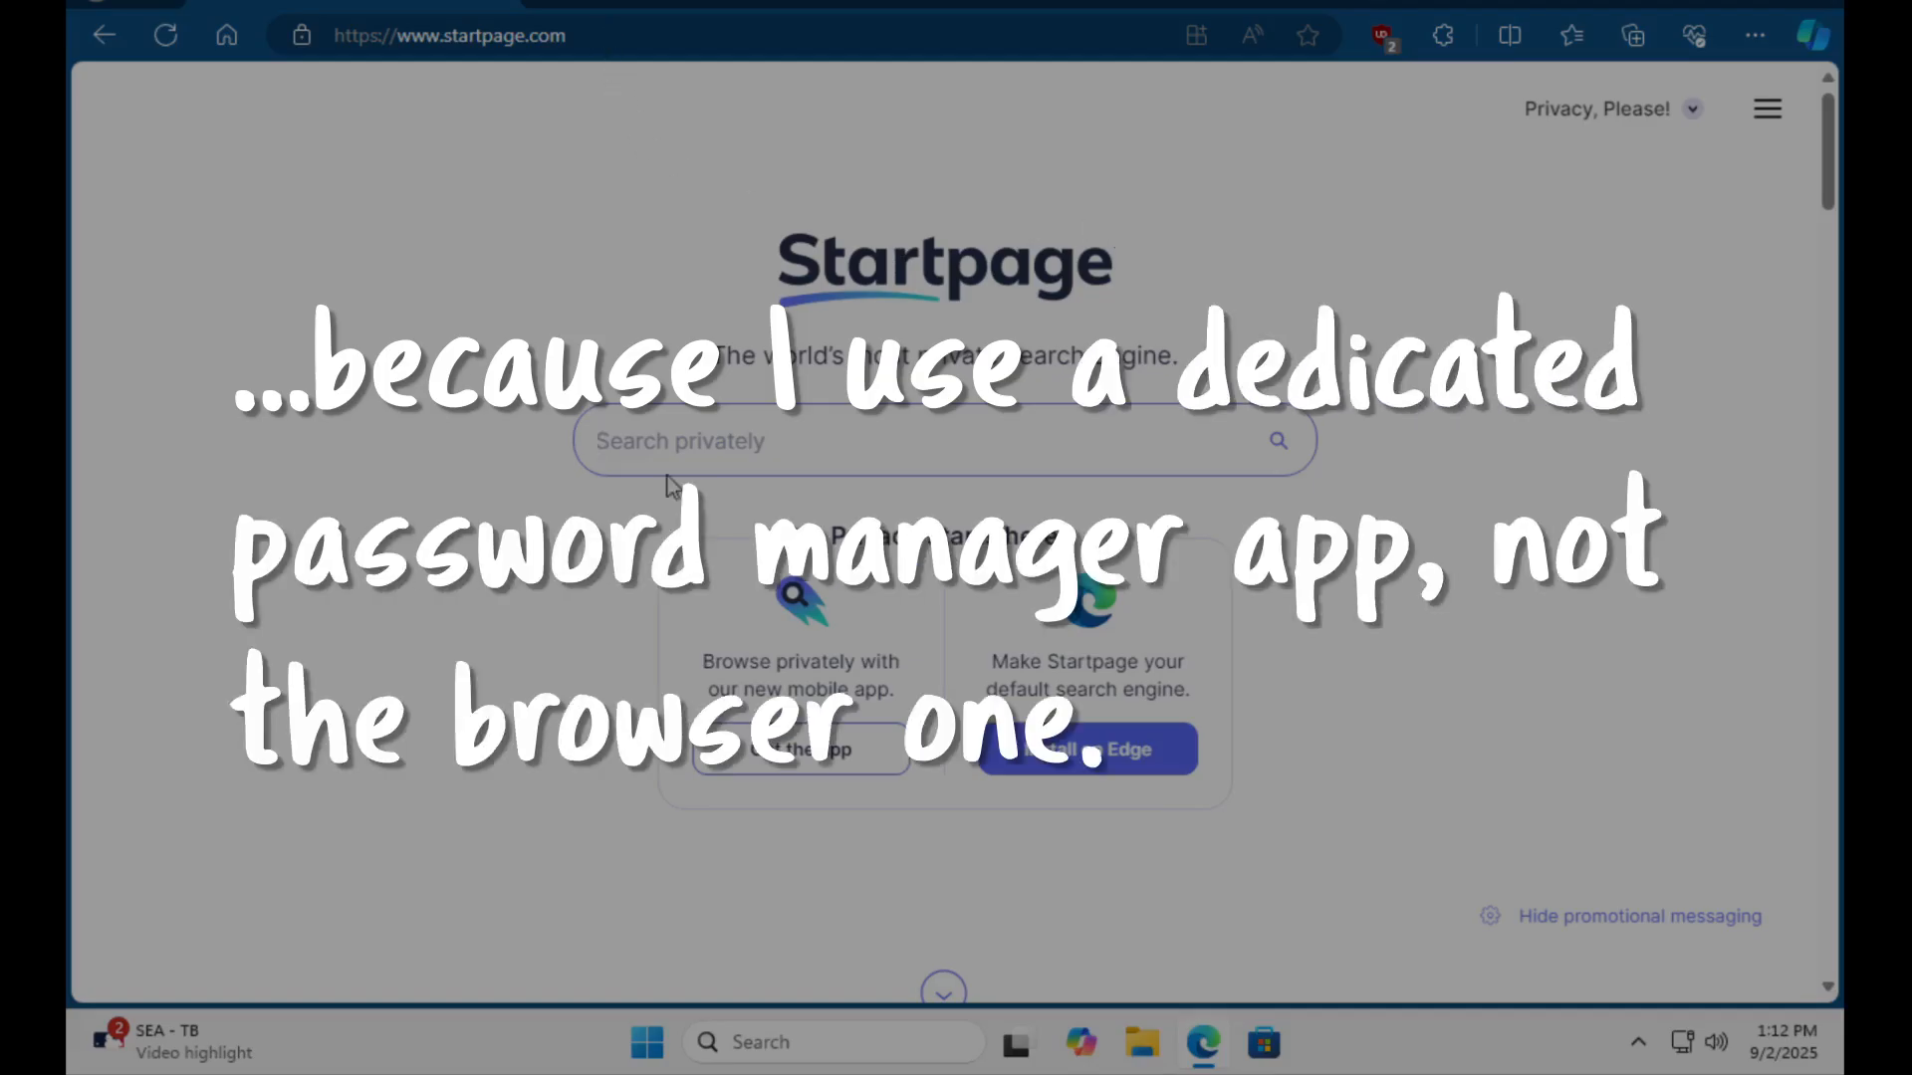
pyautogui.write('s')
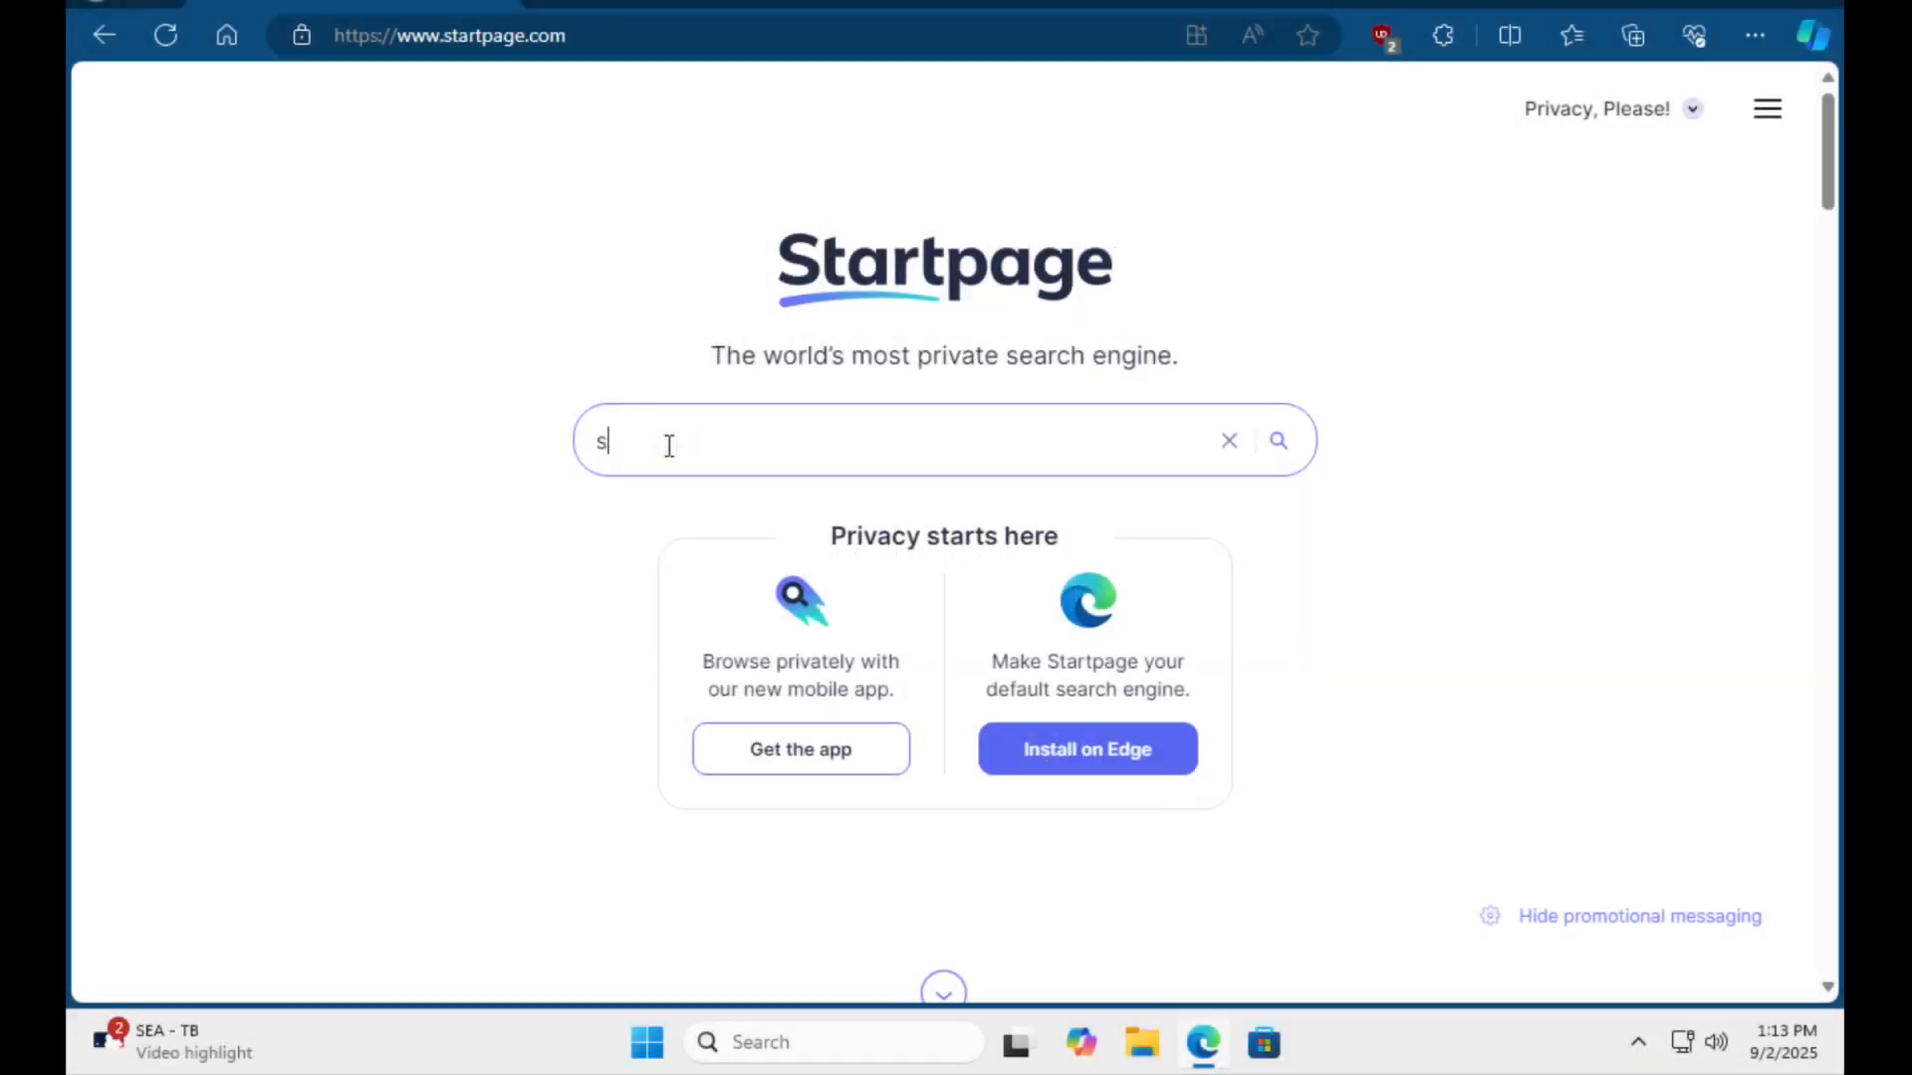
pyautogui.write('hutup')
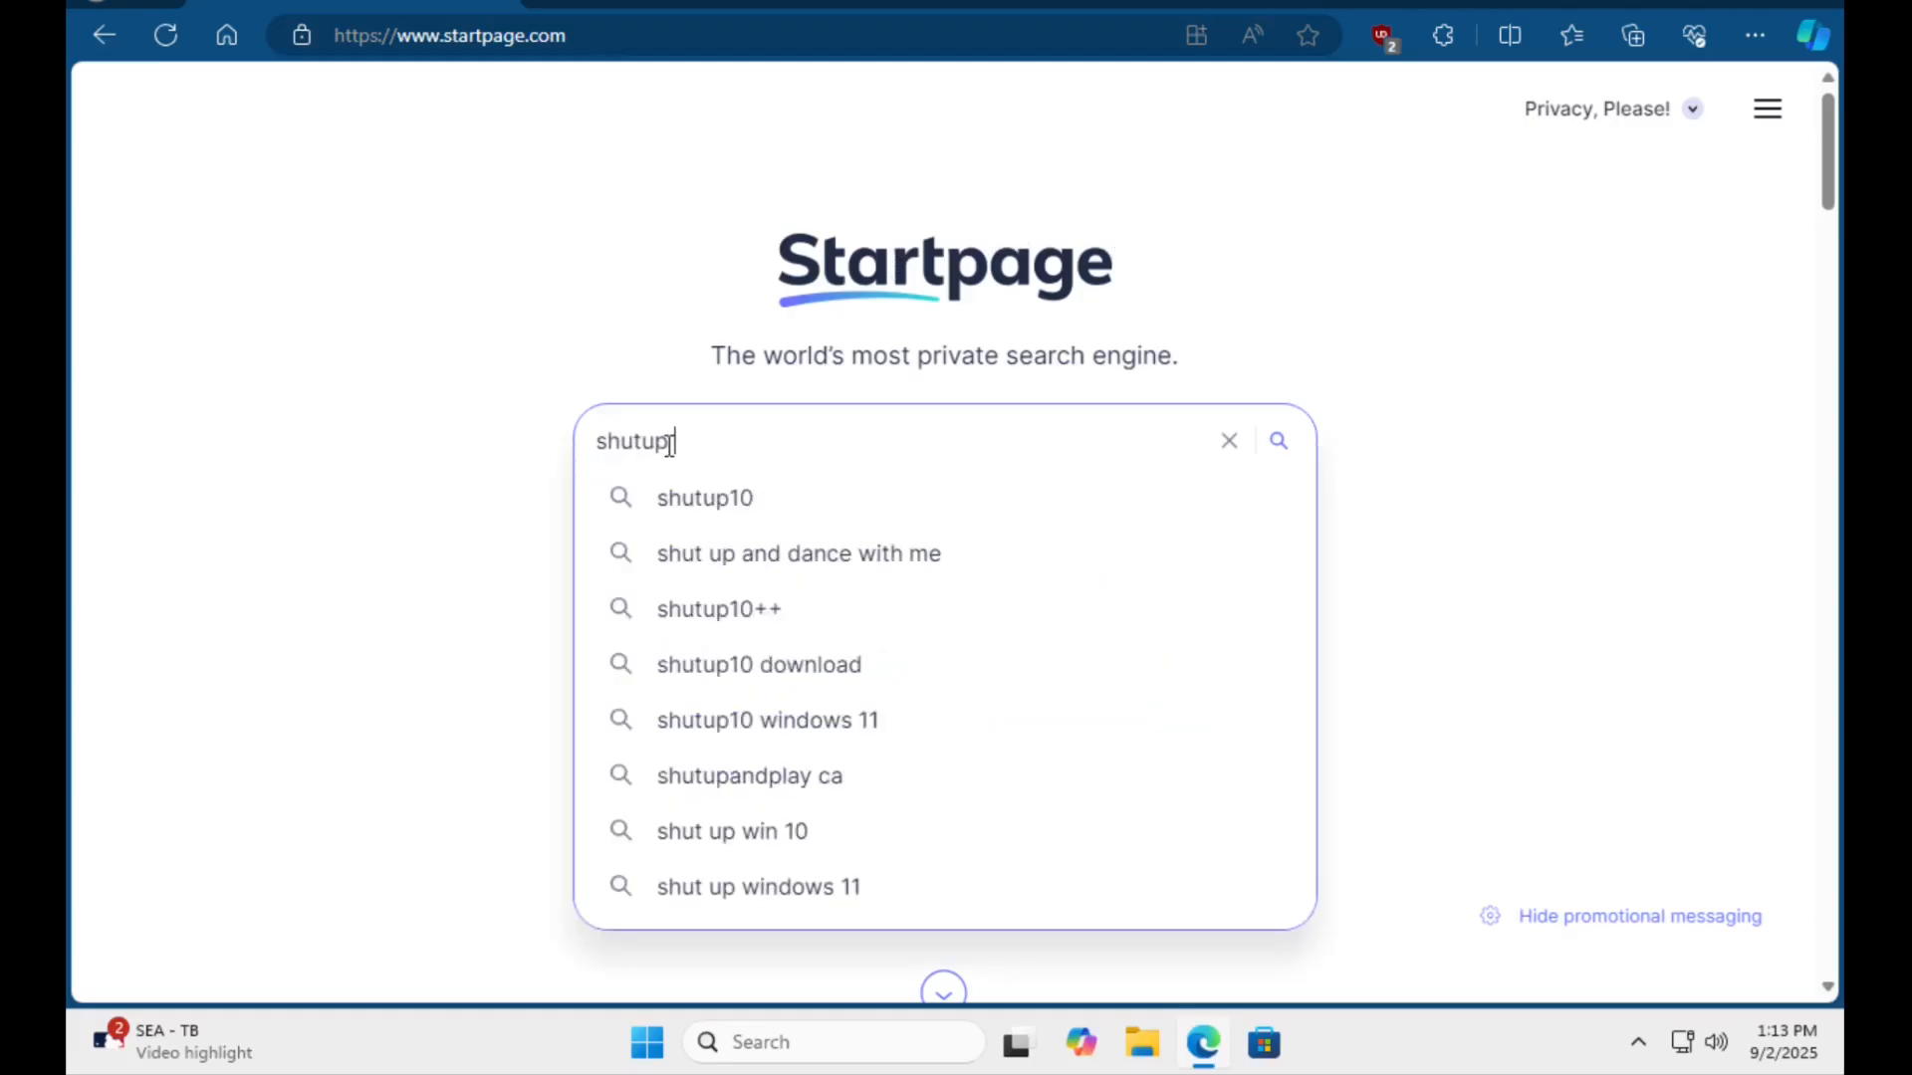
pyautogui.write('10')
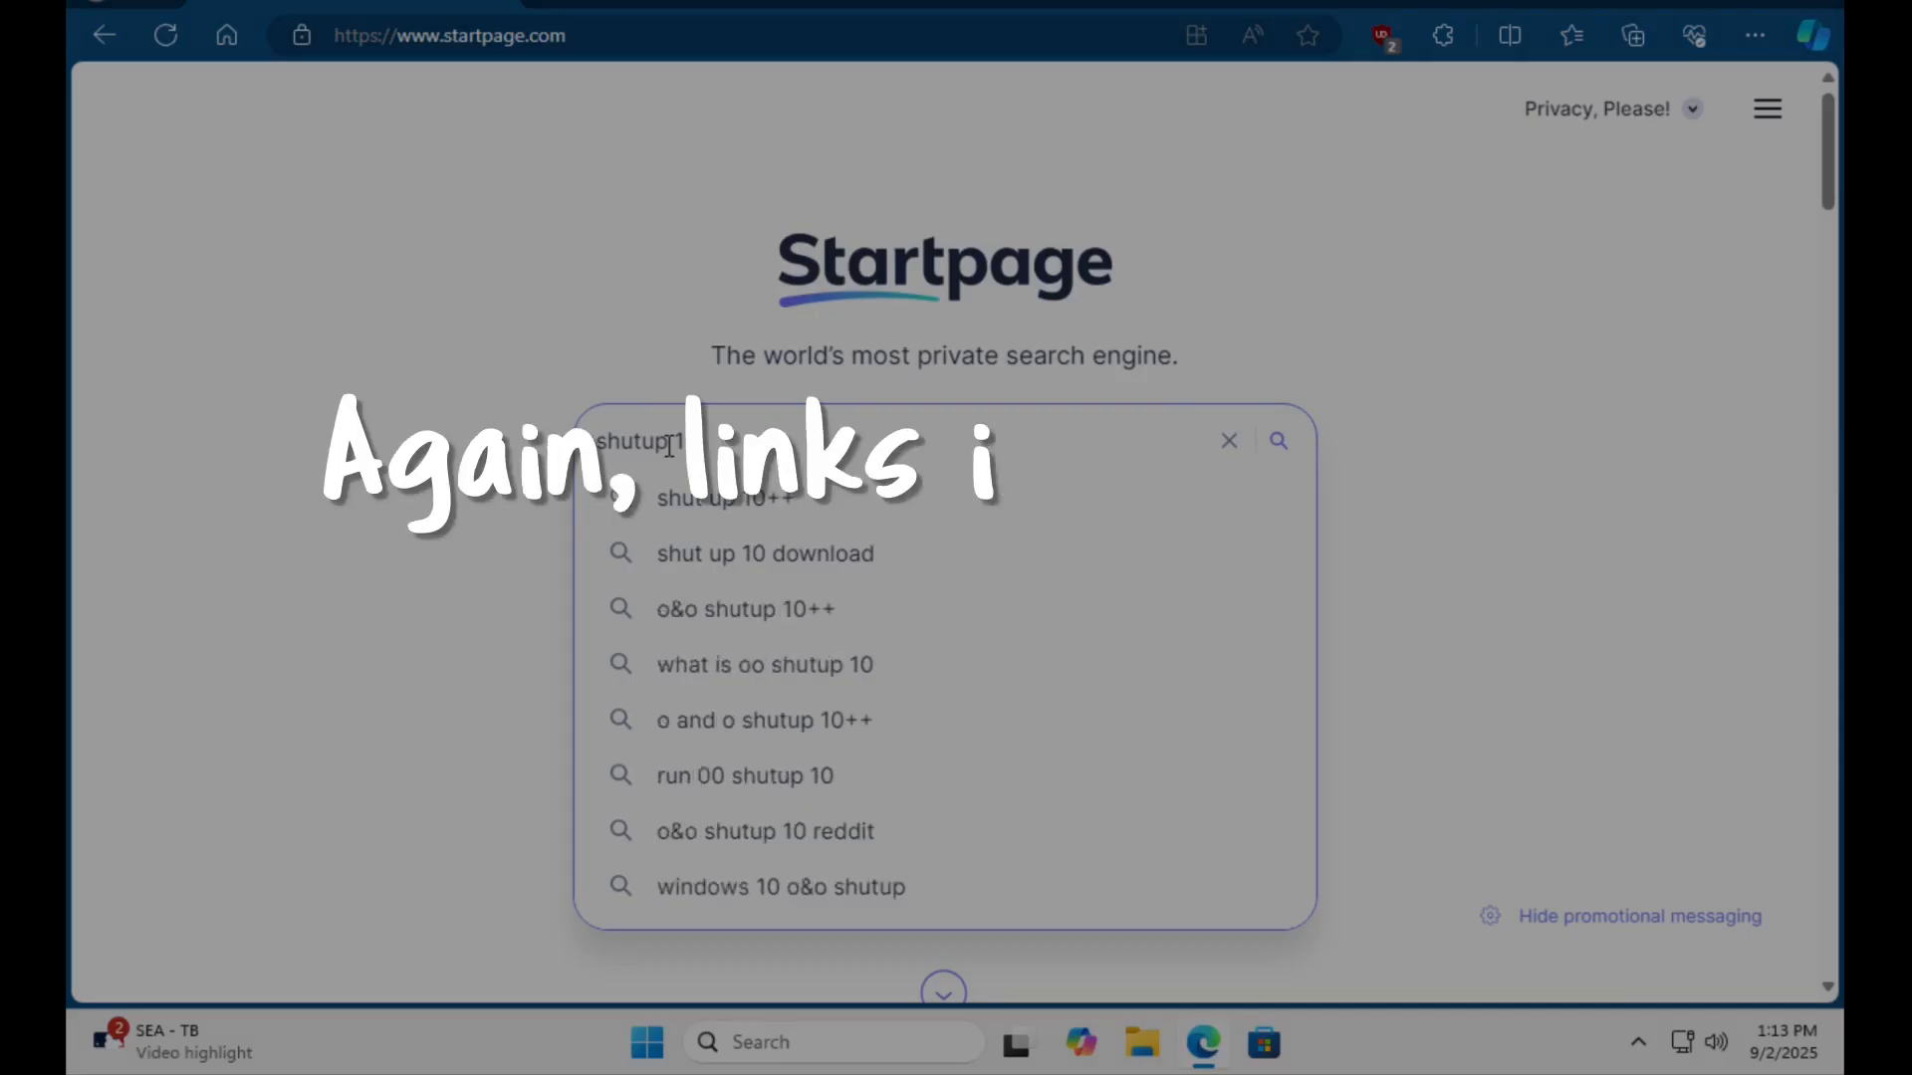
pyautogui.press('Return')
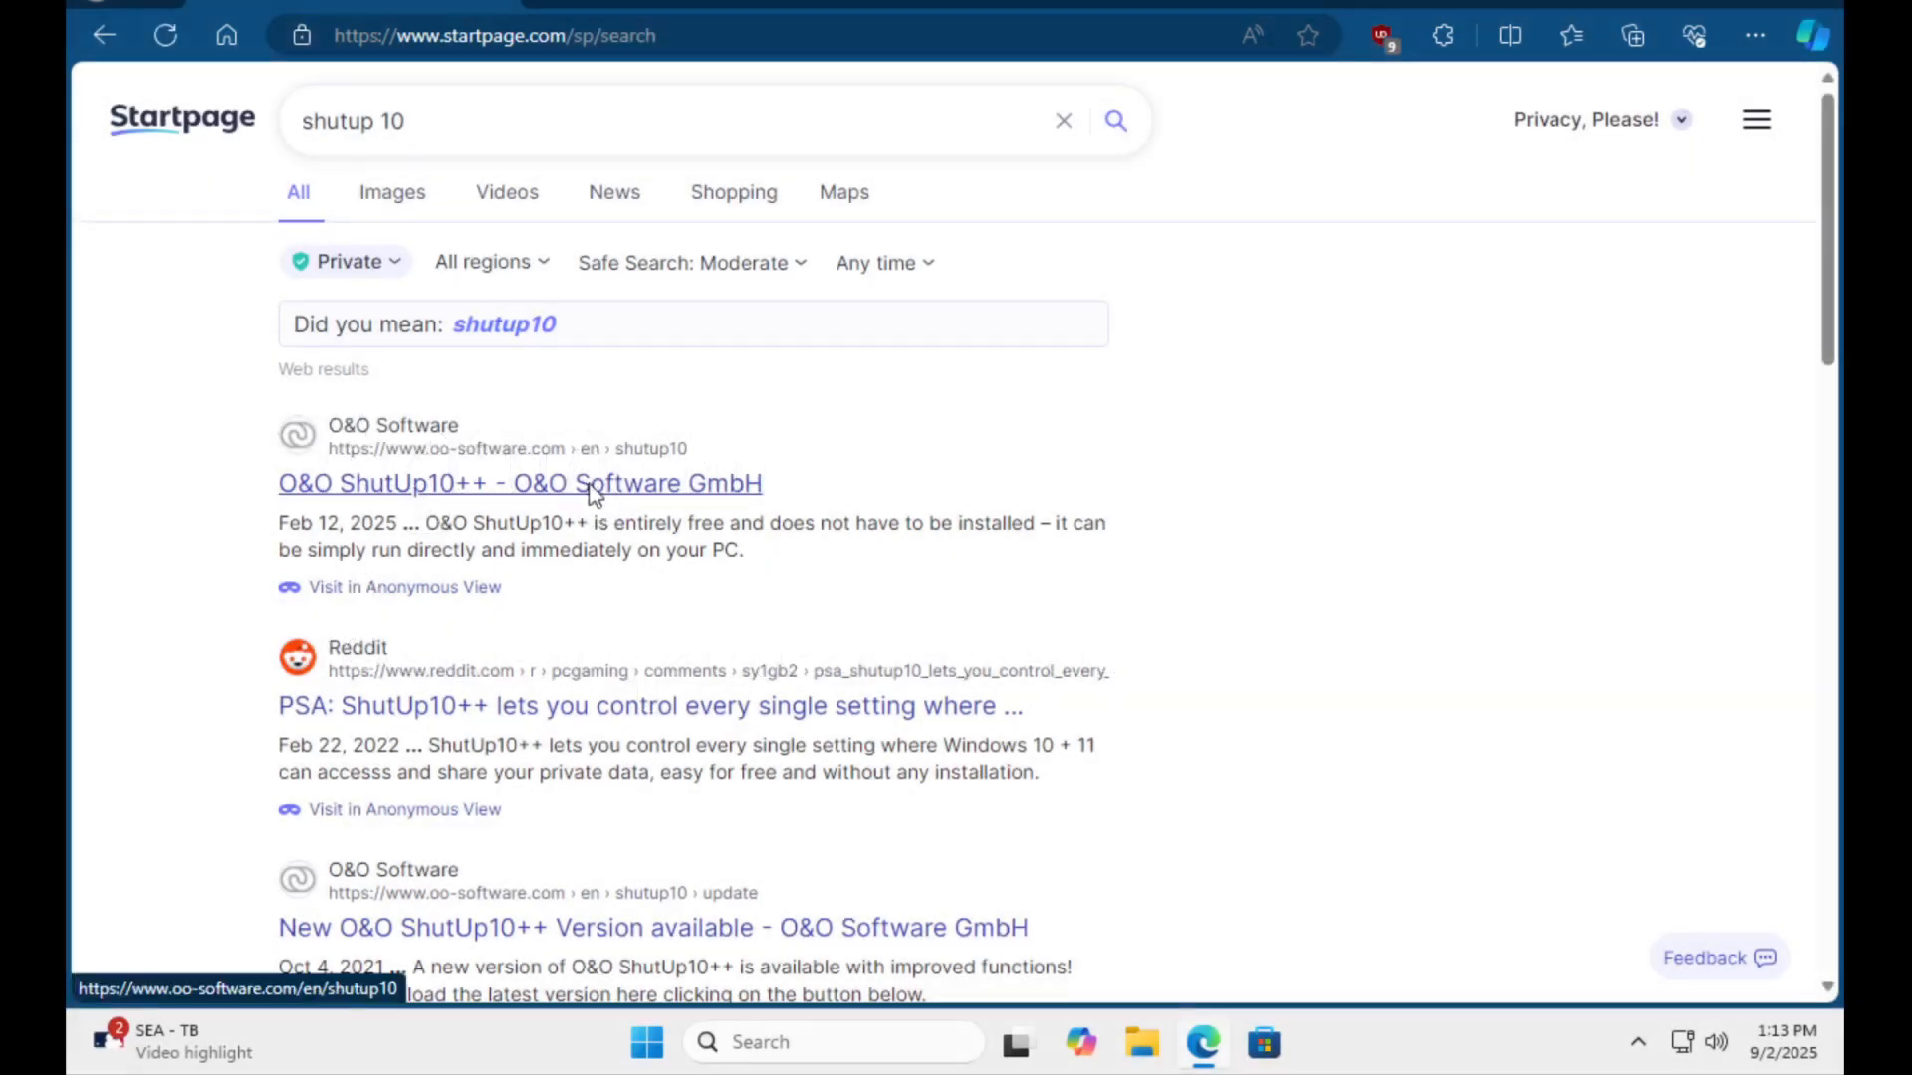
# Download OOSU10.exe from the O&O Software site, run it with administrator permission, and close the browser.
pyautogui.click(589, 485)
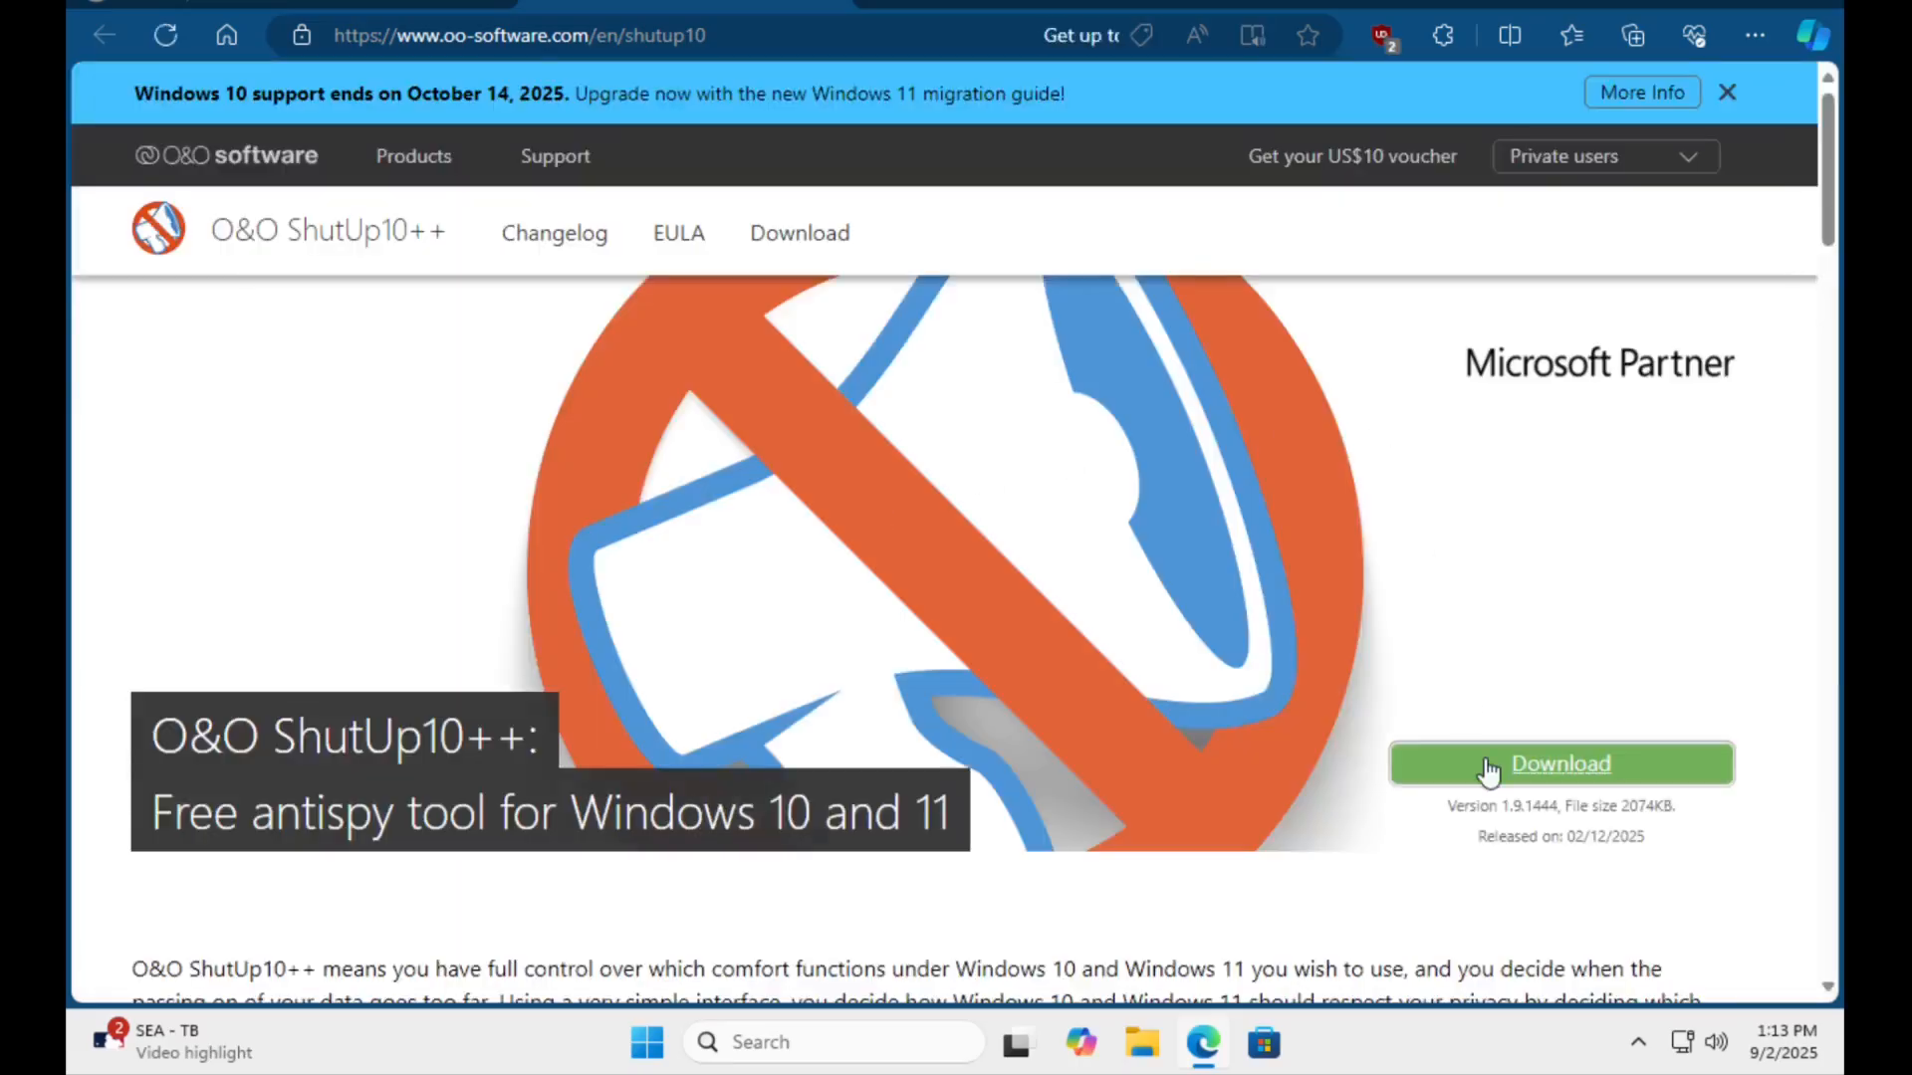
pyautogui.click(1490, 768)
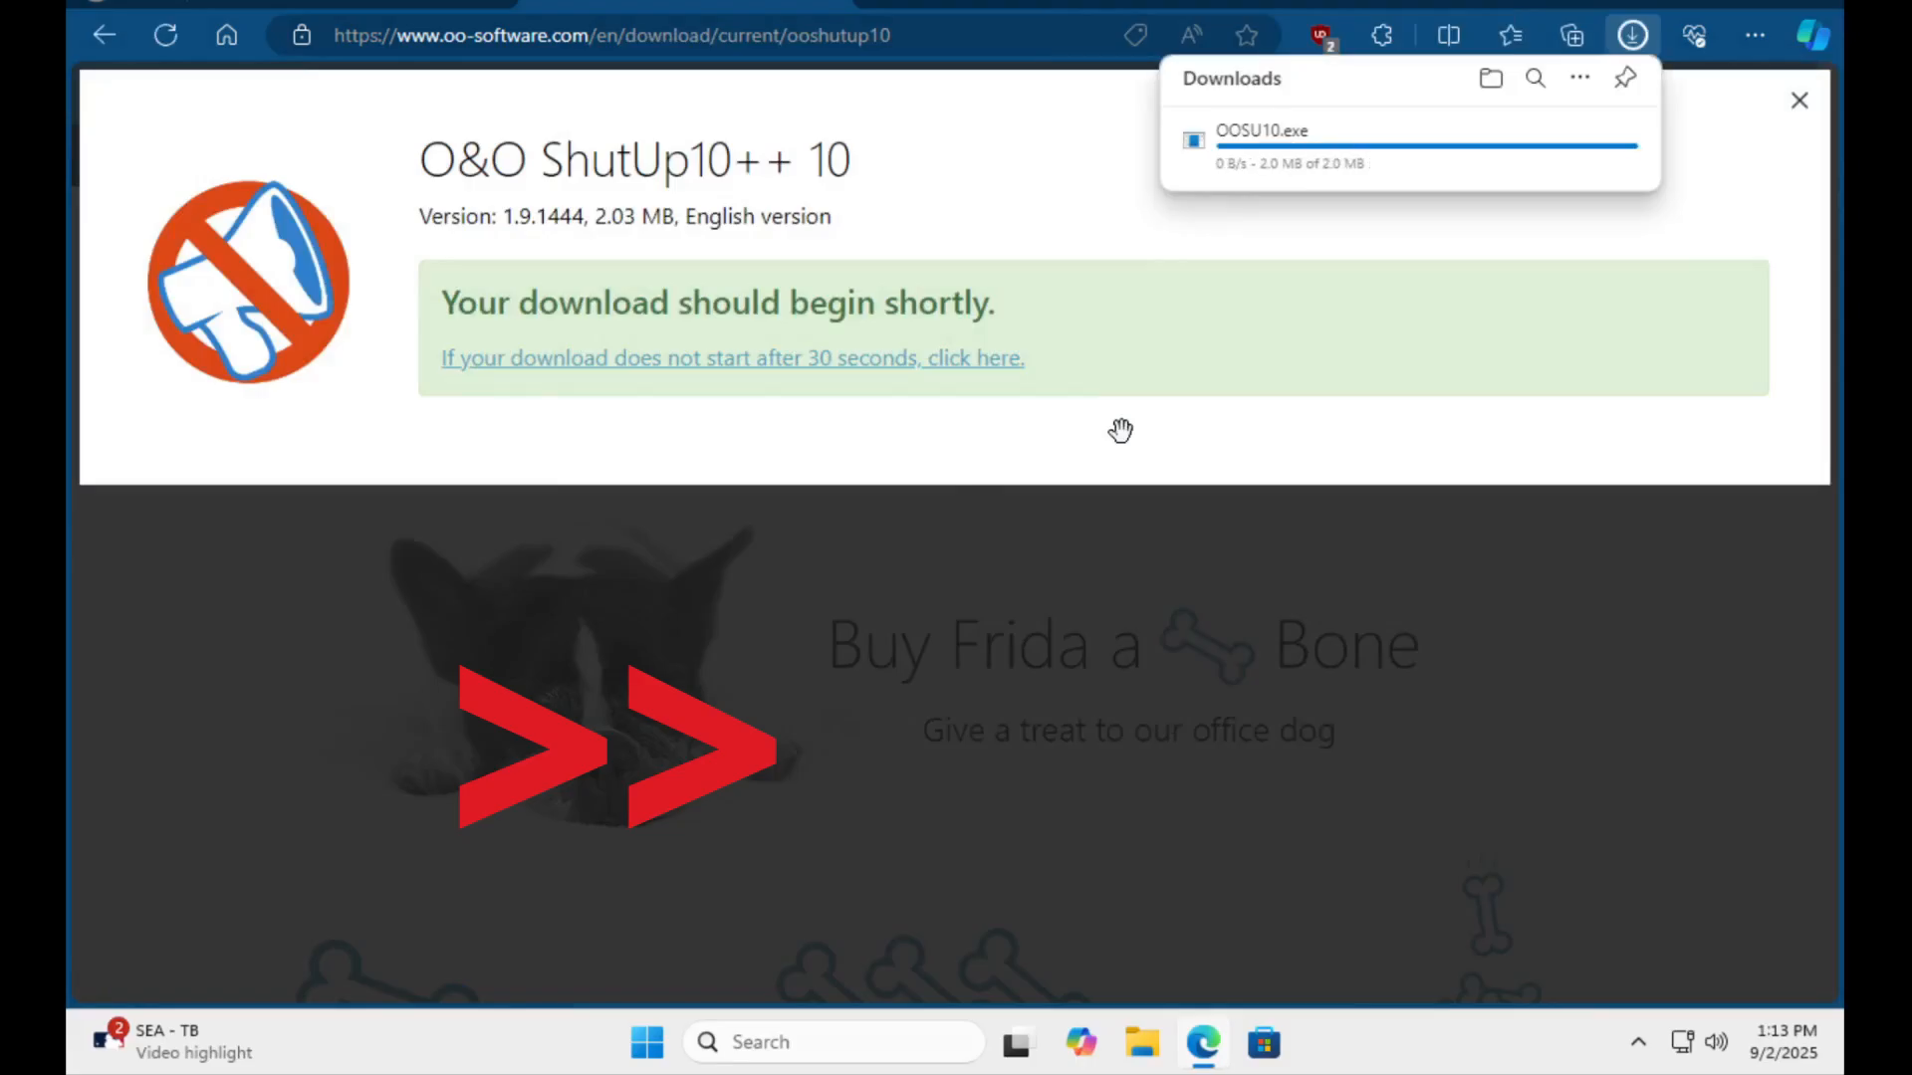
pyautogui.click(1263, 161)
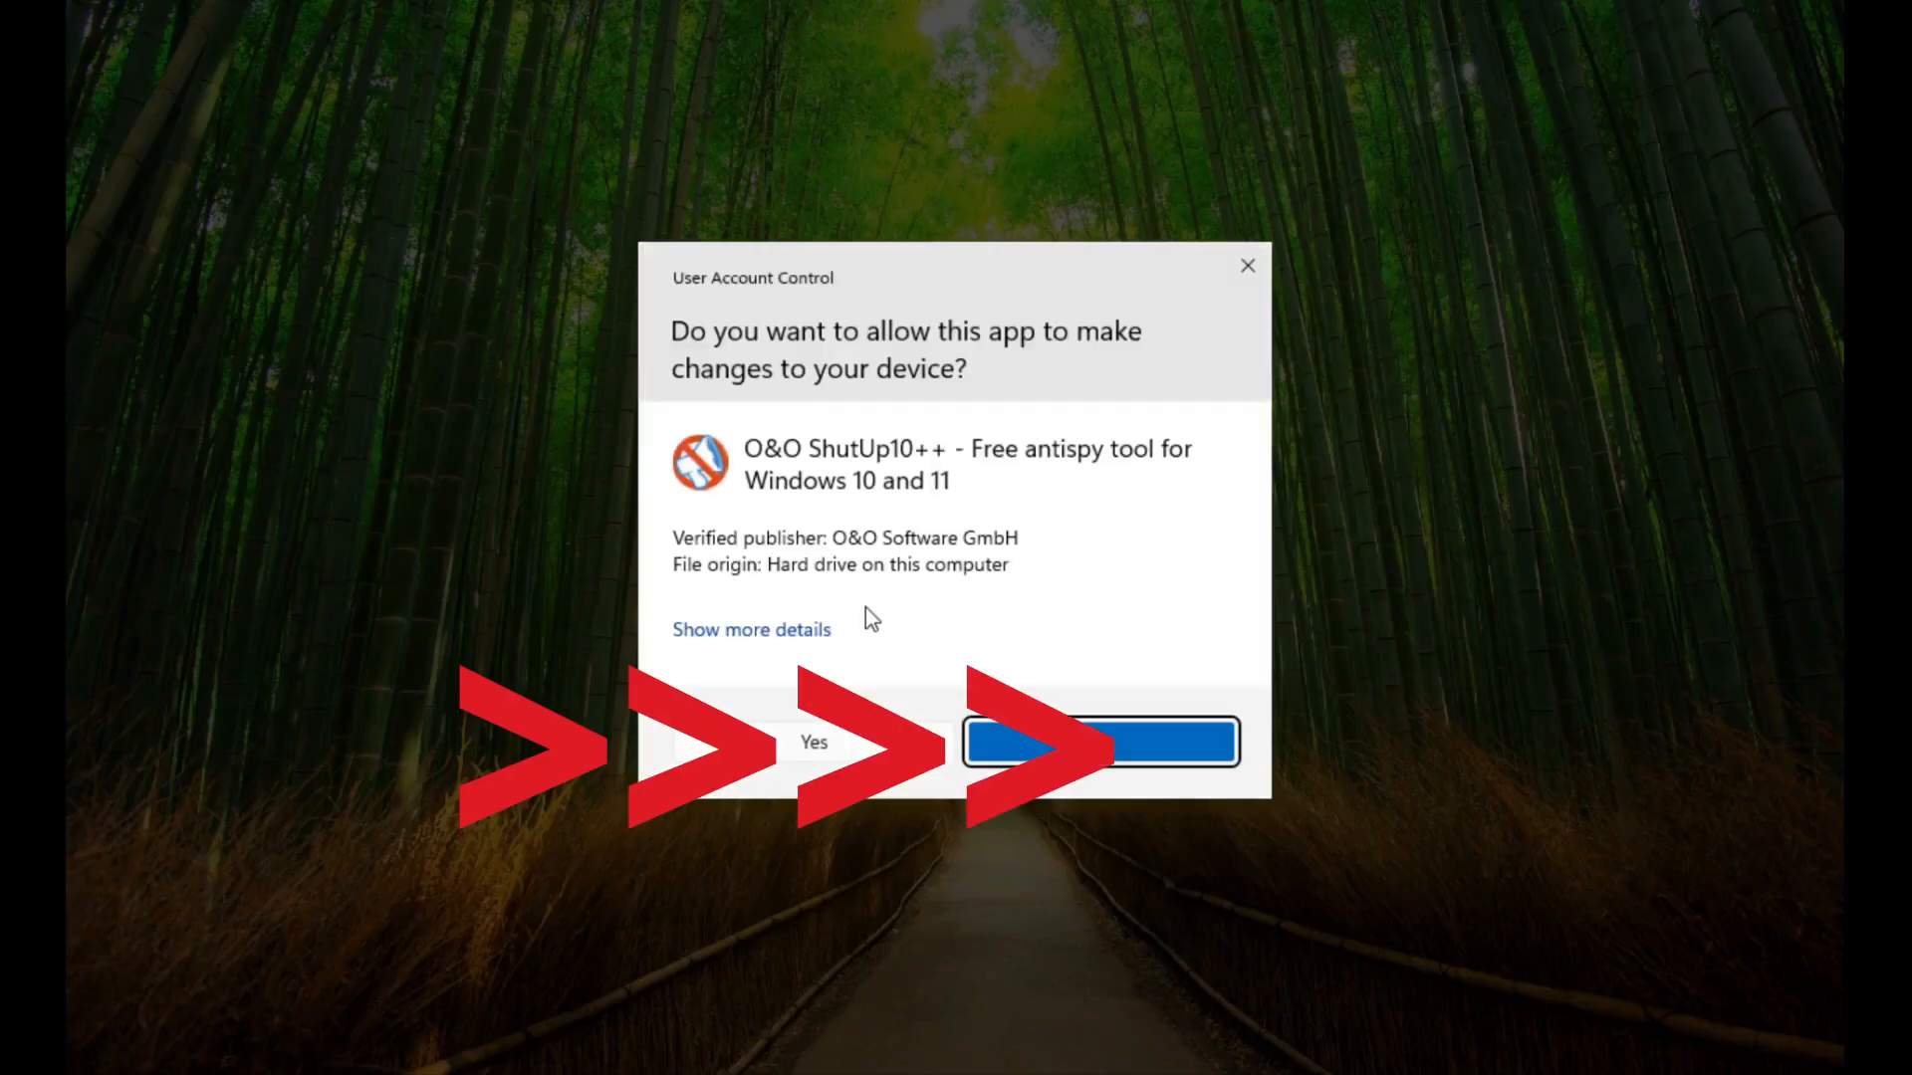
pyautogui.click(813, 749)
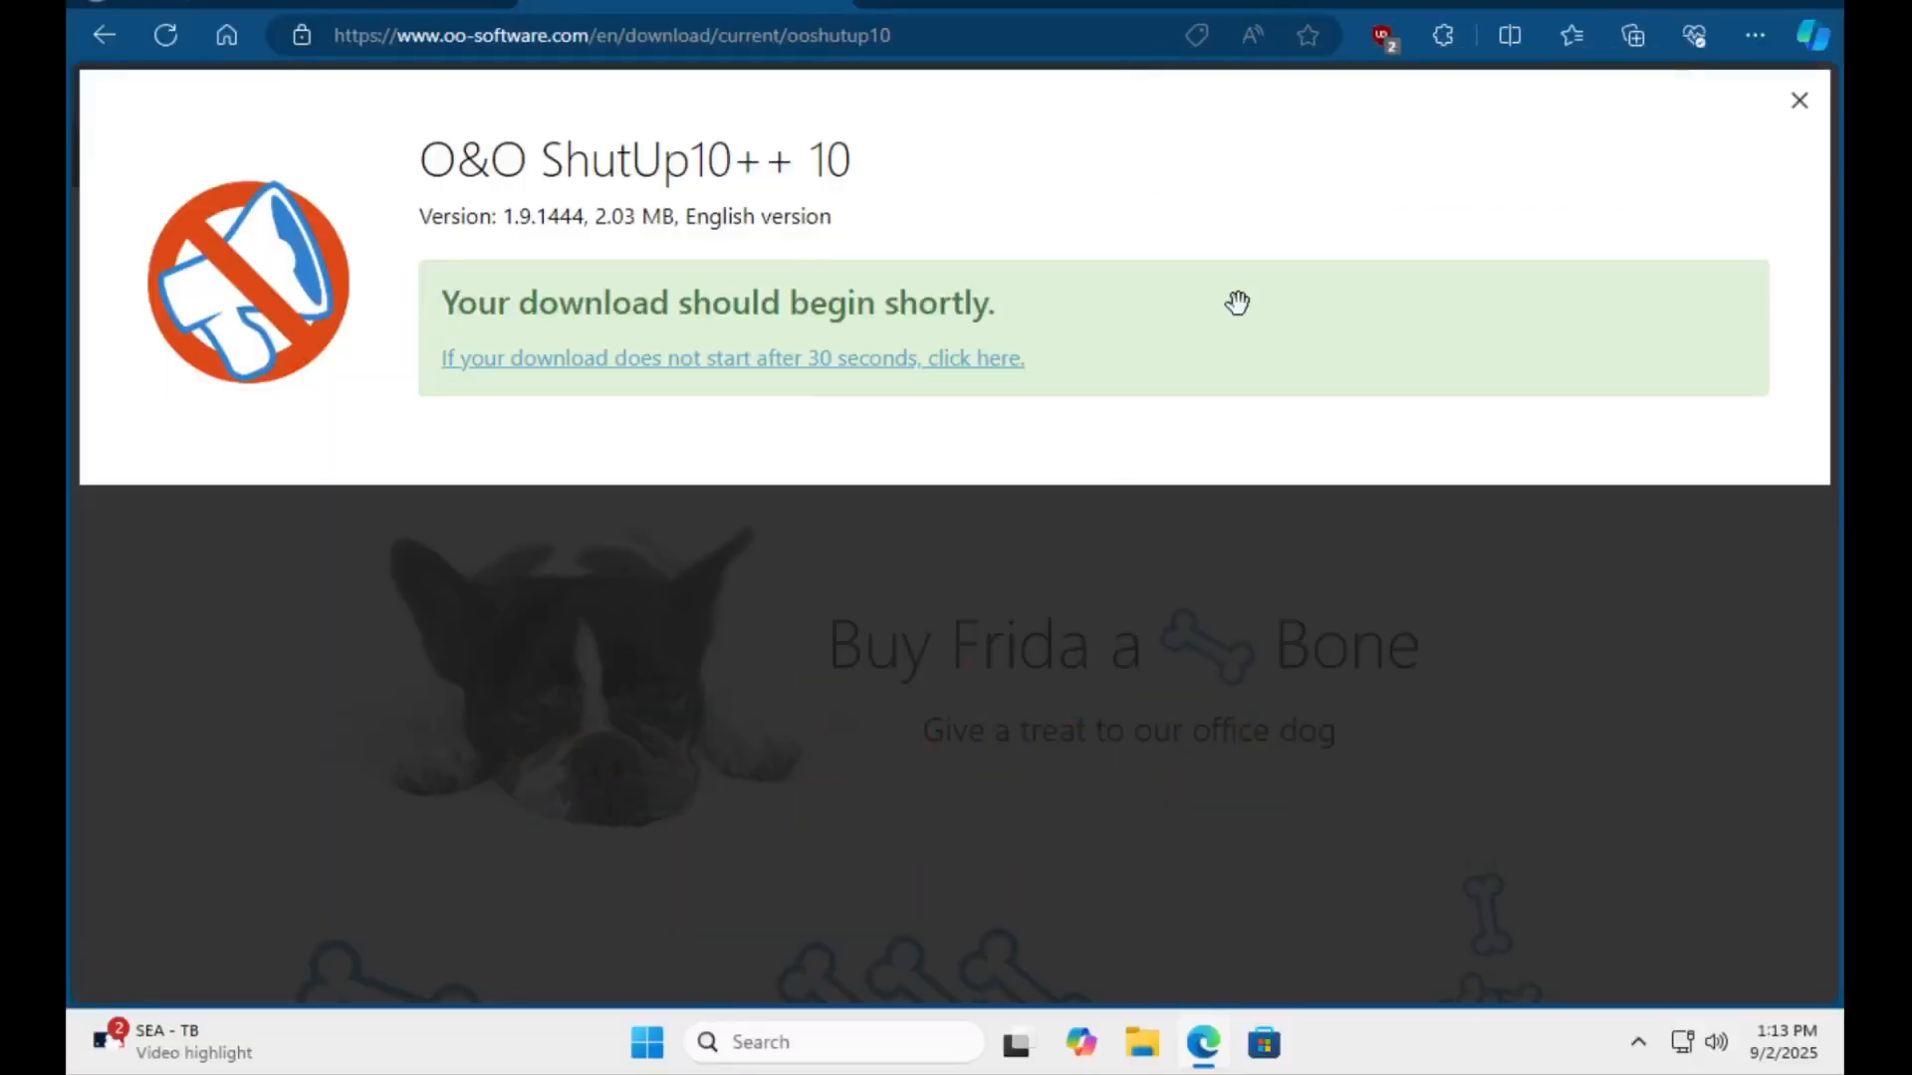
pyautogui.click(1820, 3)
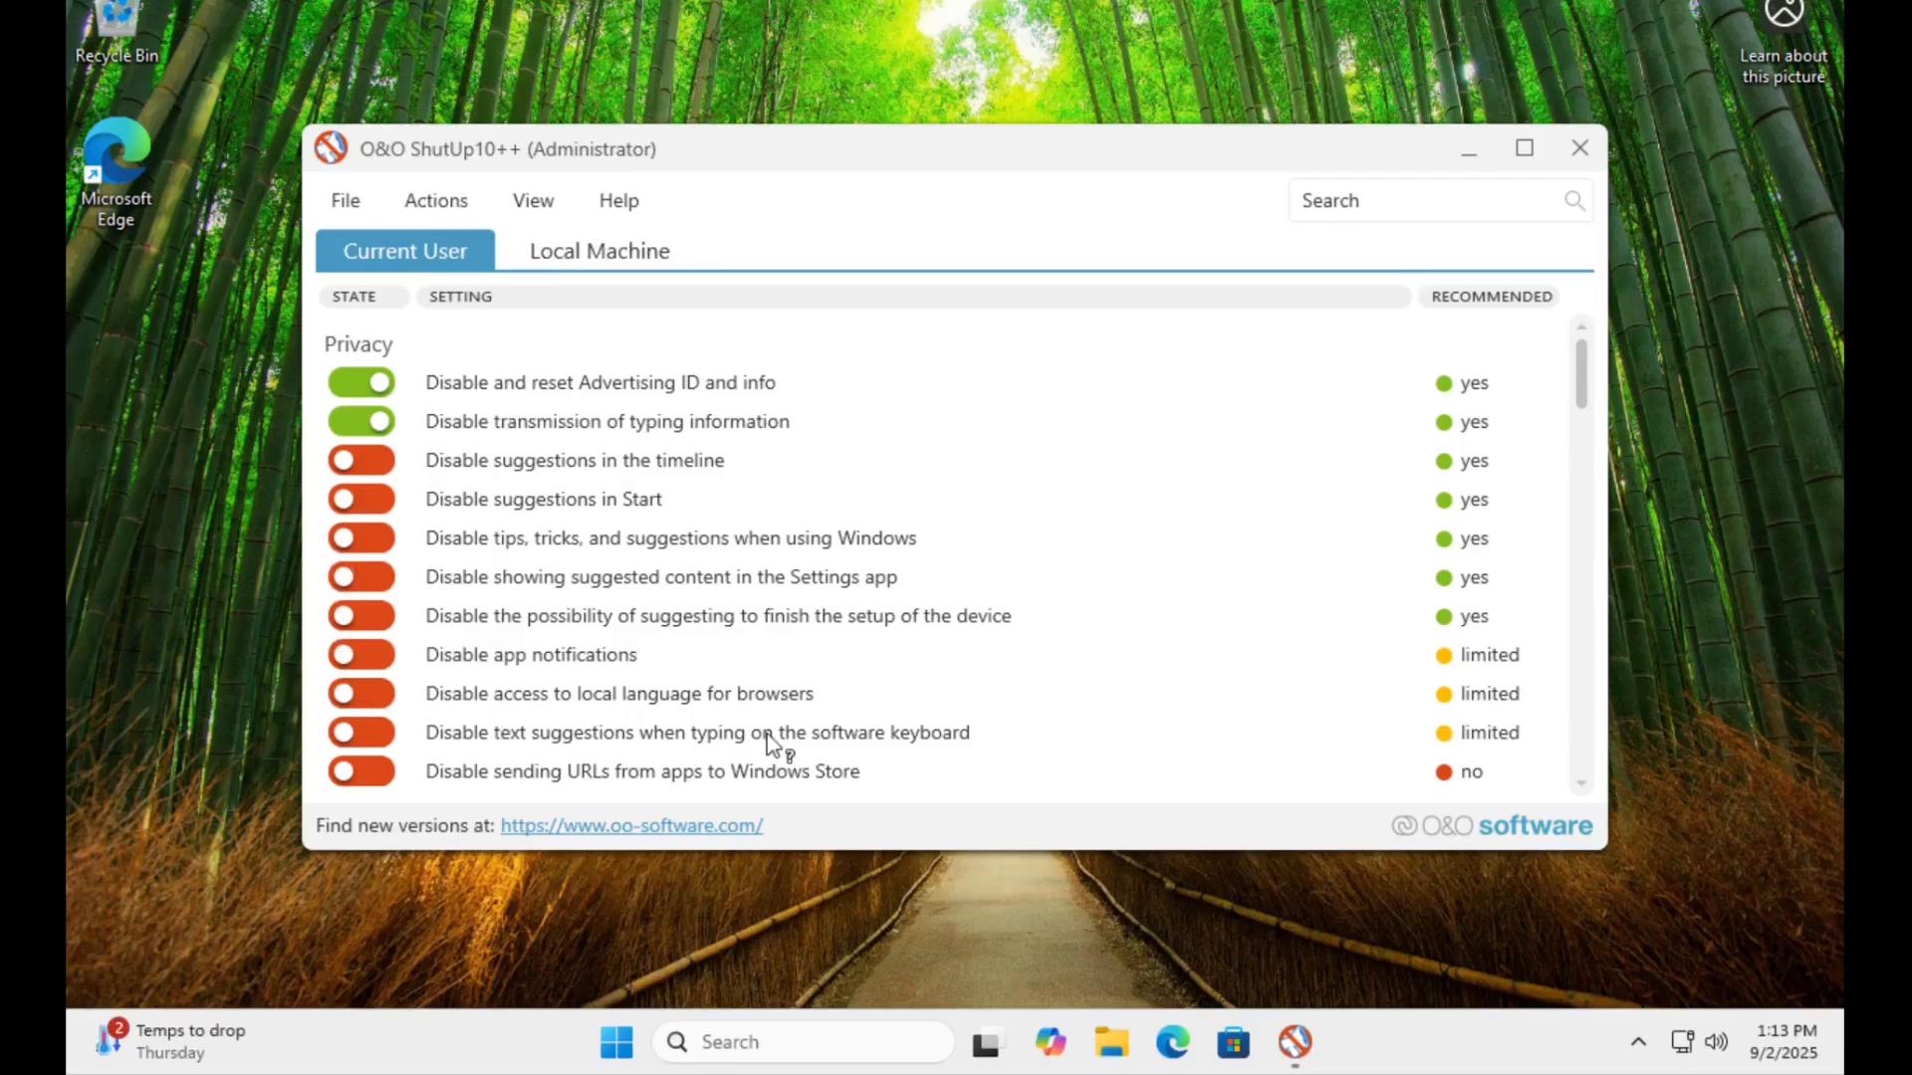
# Apply only the recommended settings in O&O ShutUp10++, continuing without a system restore point.
pyautogui.click(456, 204)
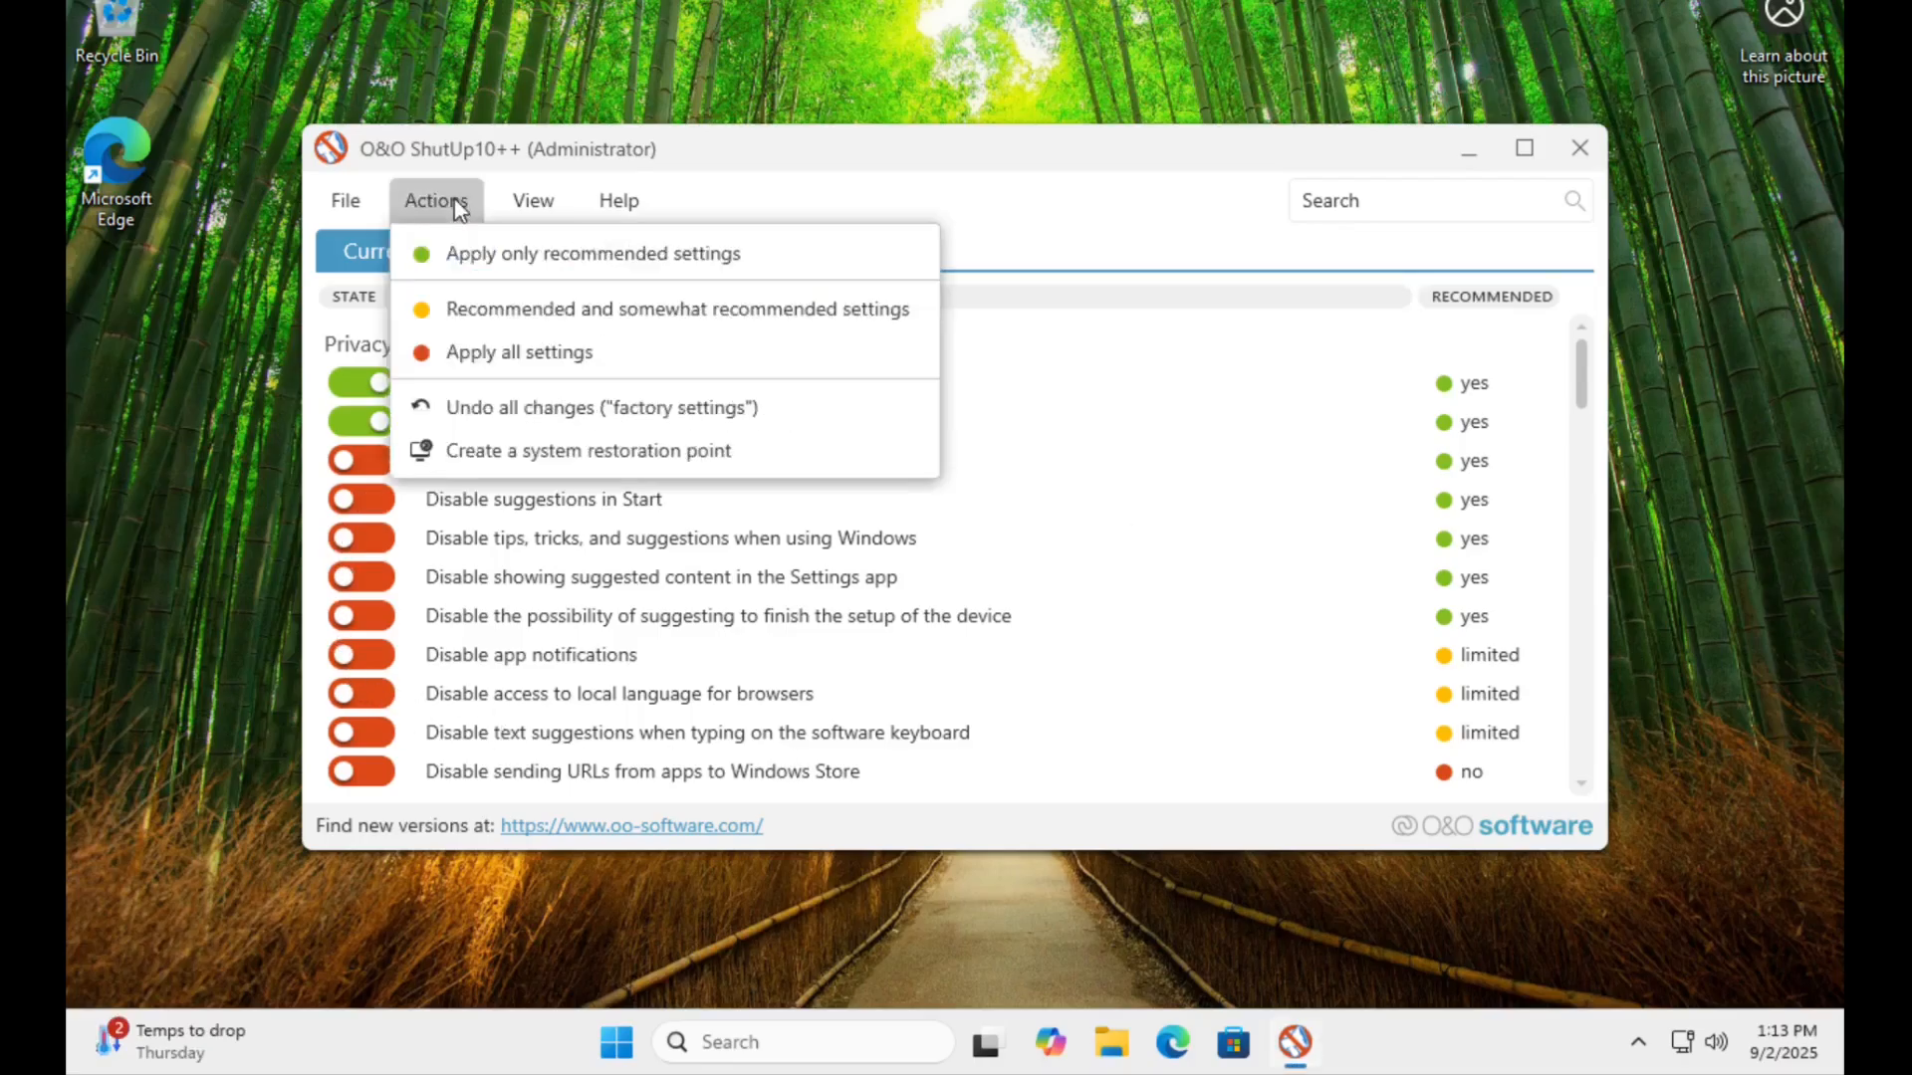
pyautogui.click(479, 257)
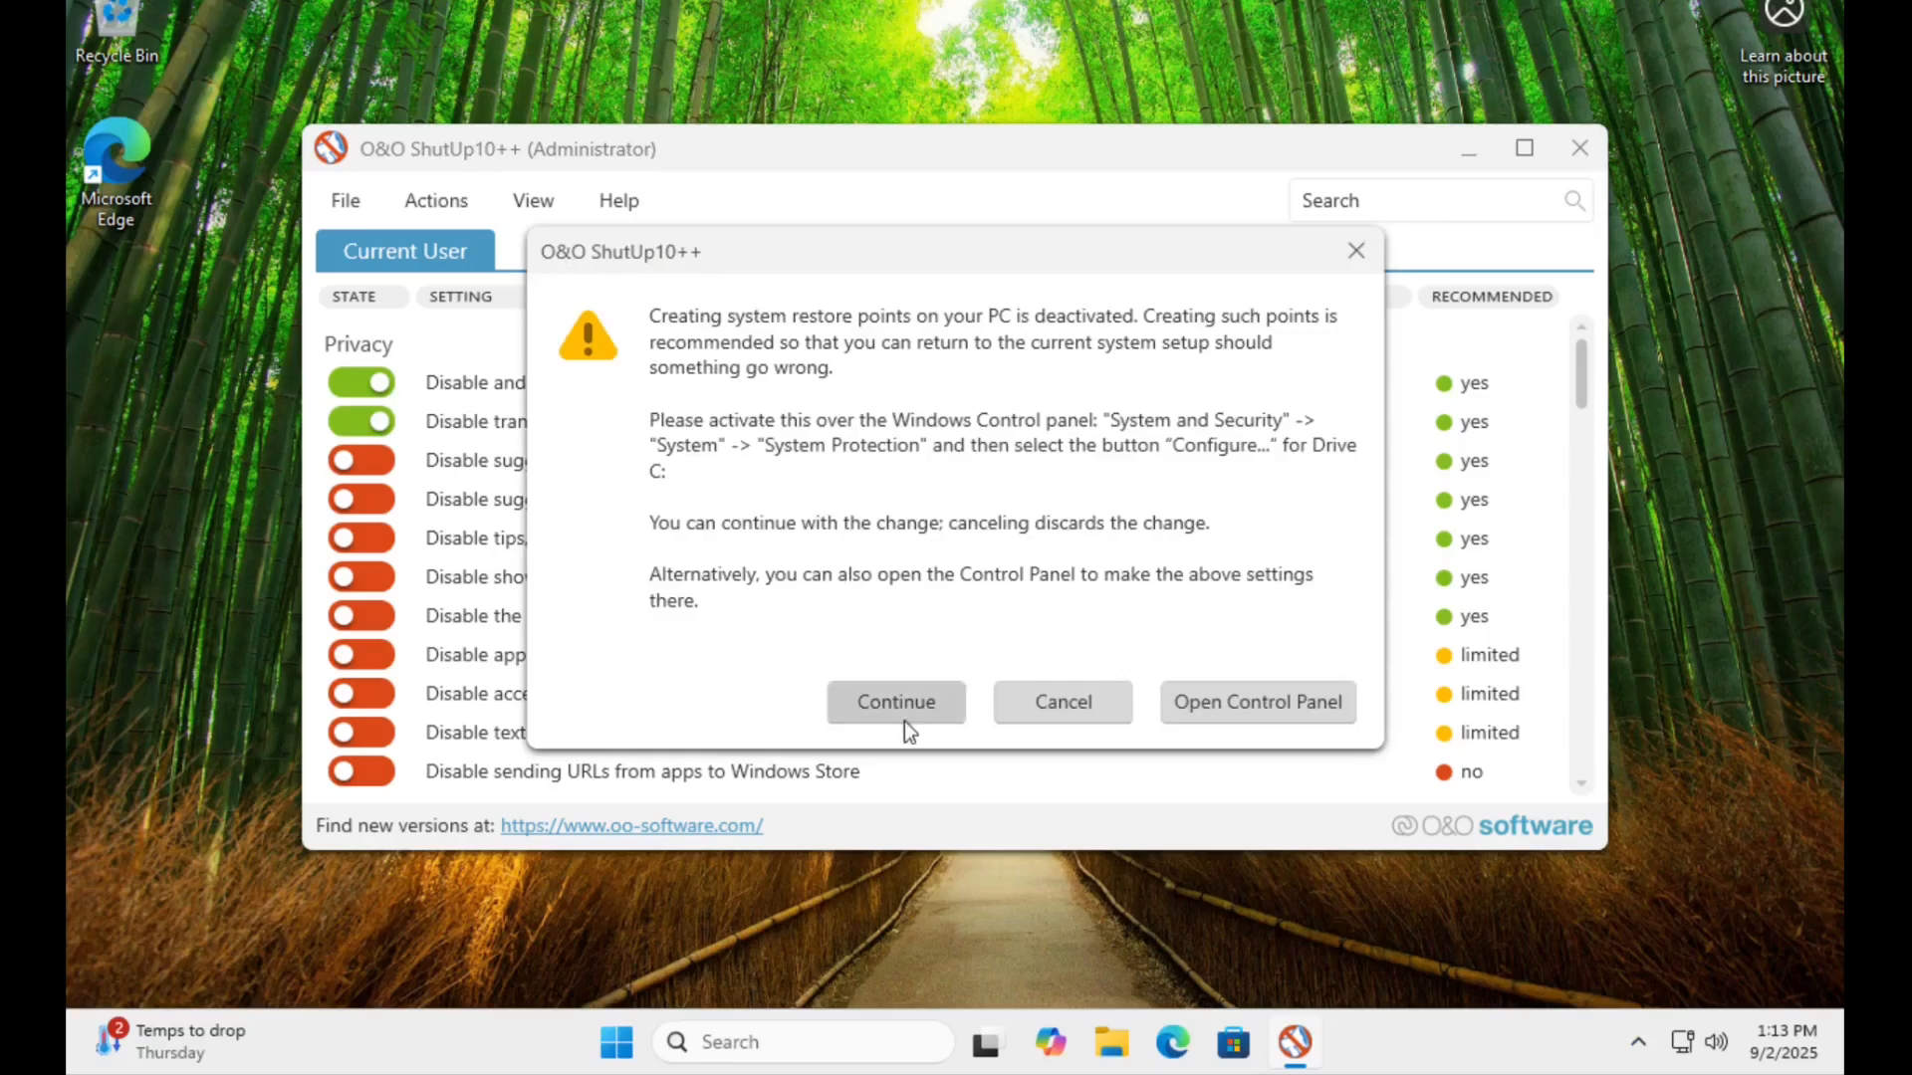
pyautogui.click(897, 705)
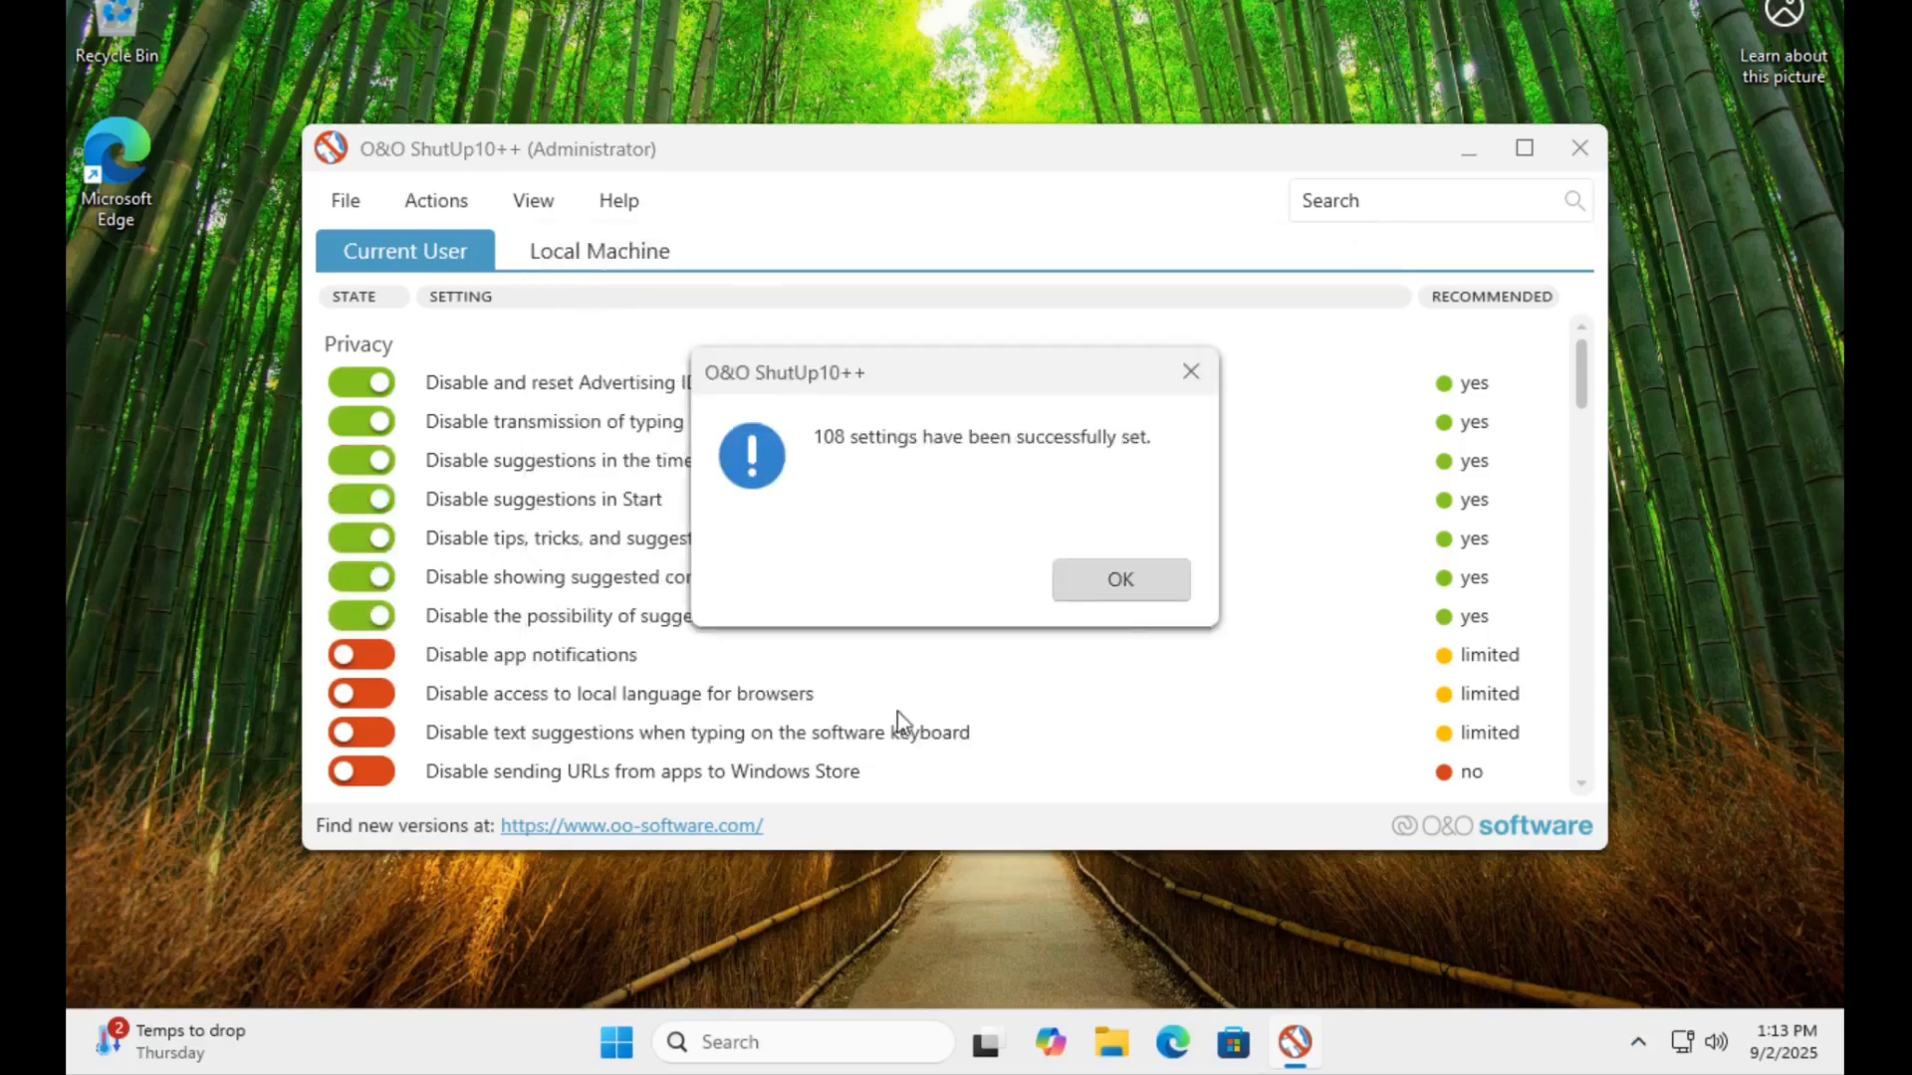
pyautogui.click(1132, 589)
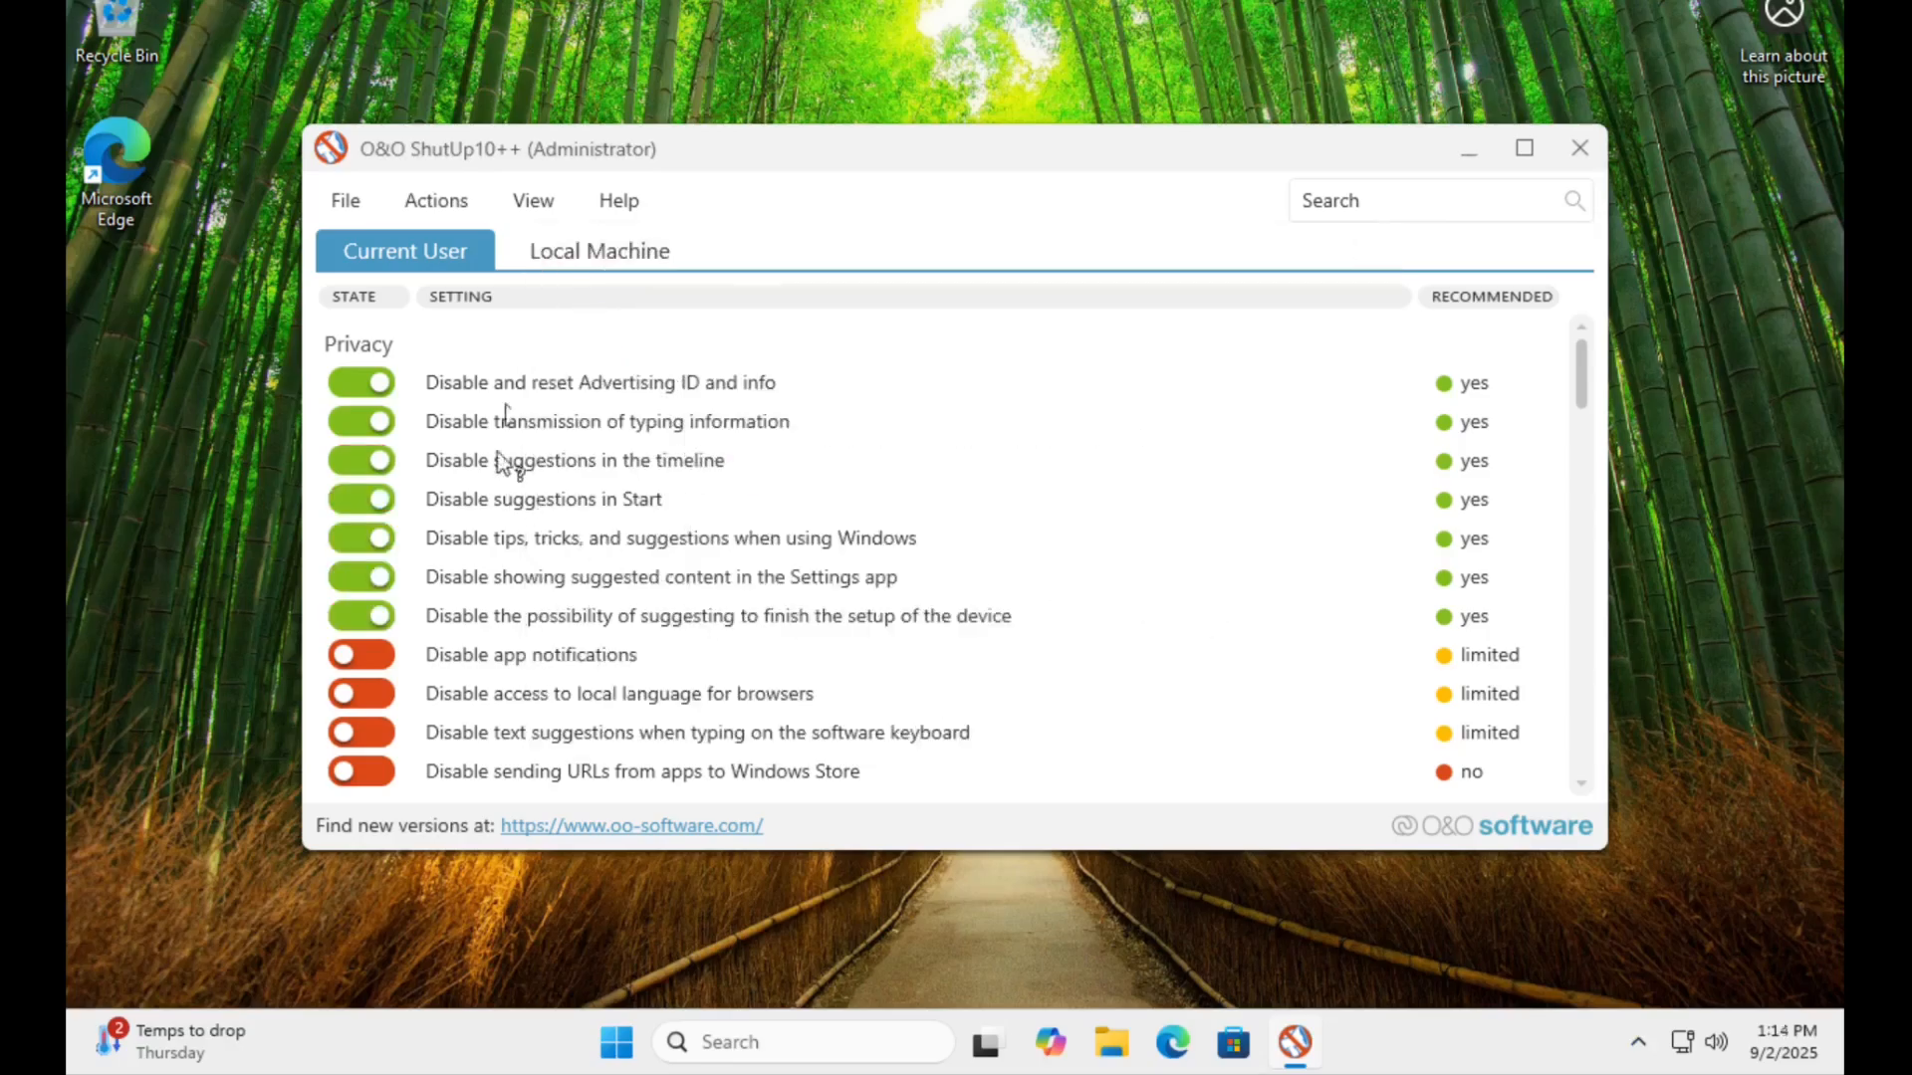
# Review the applied privacy settings for the local machine and the current user in O&O ShutUp10++.
pyautogui.click(621, 260)
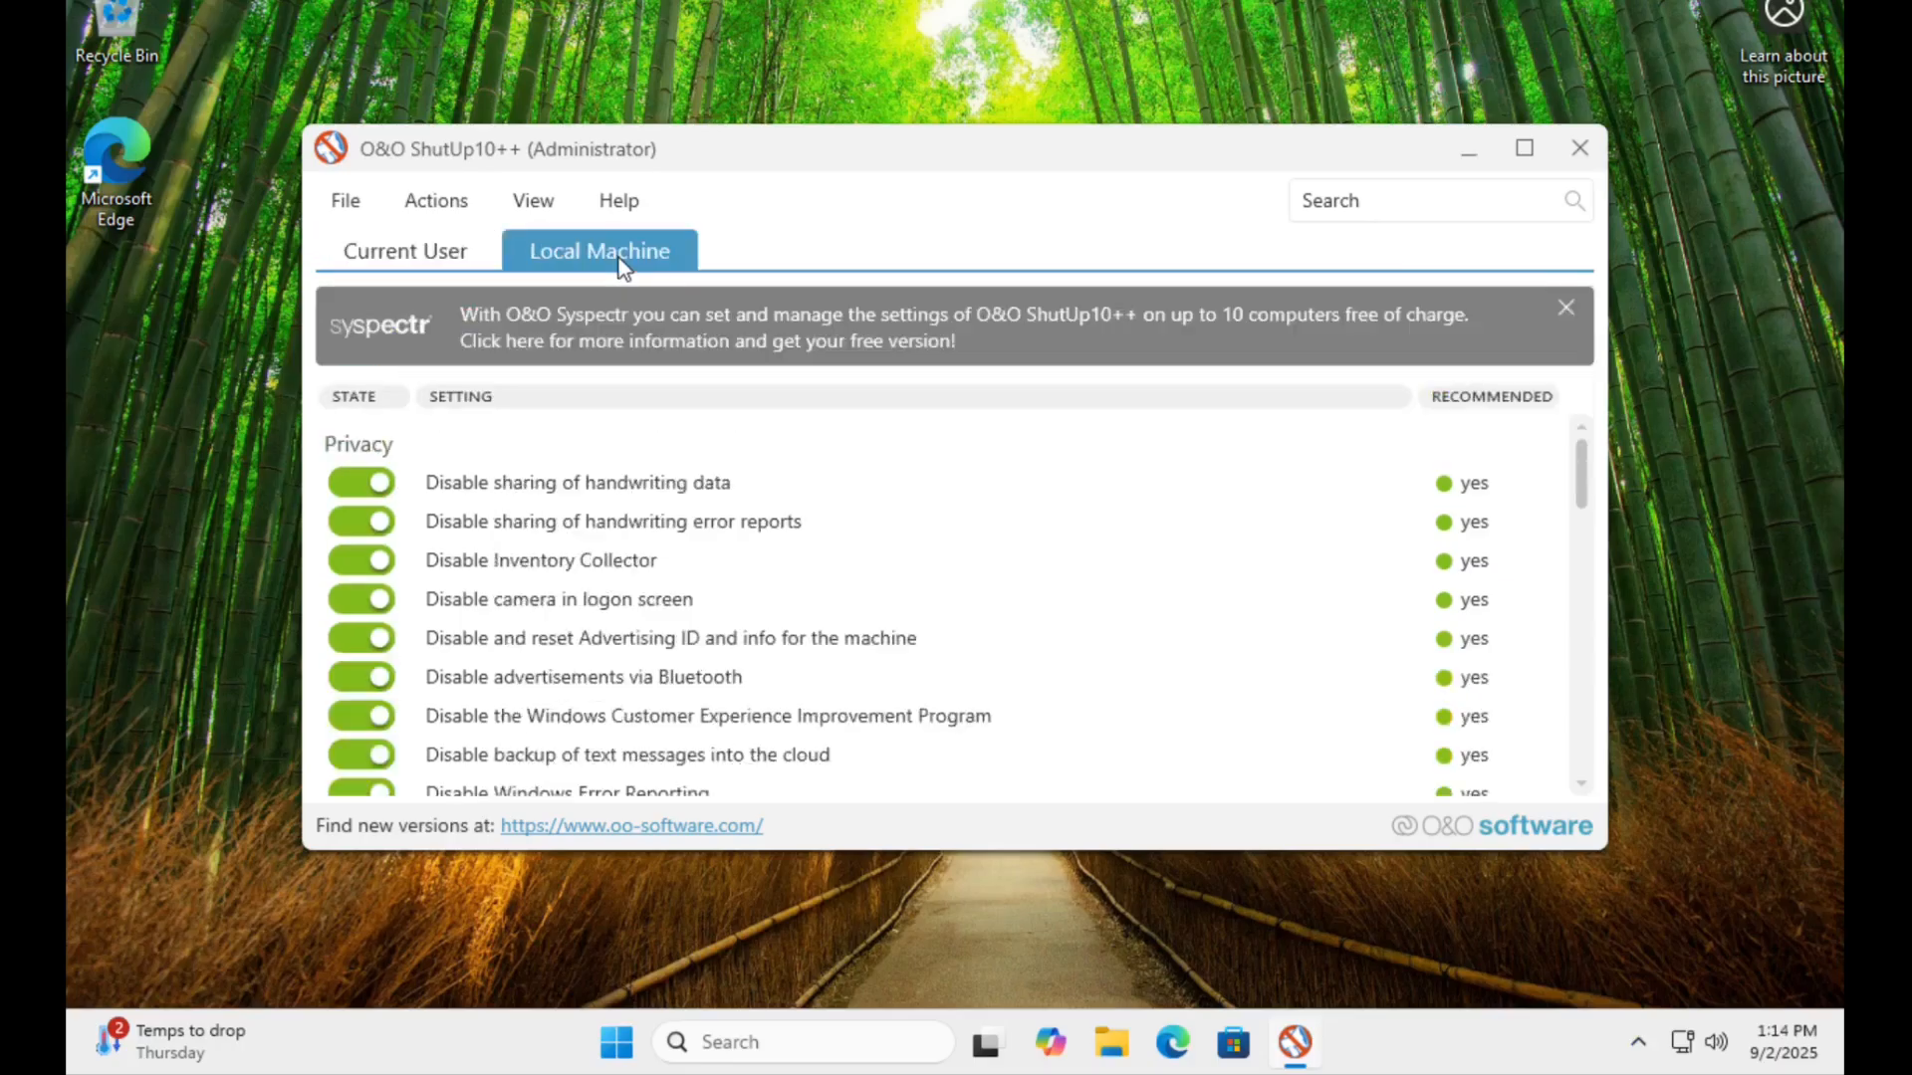
pyautogui.scroll(-5, 562, 508)
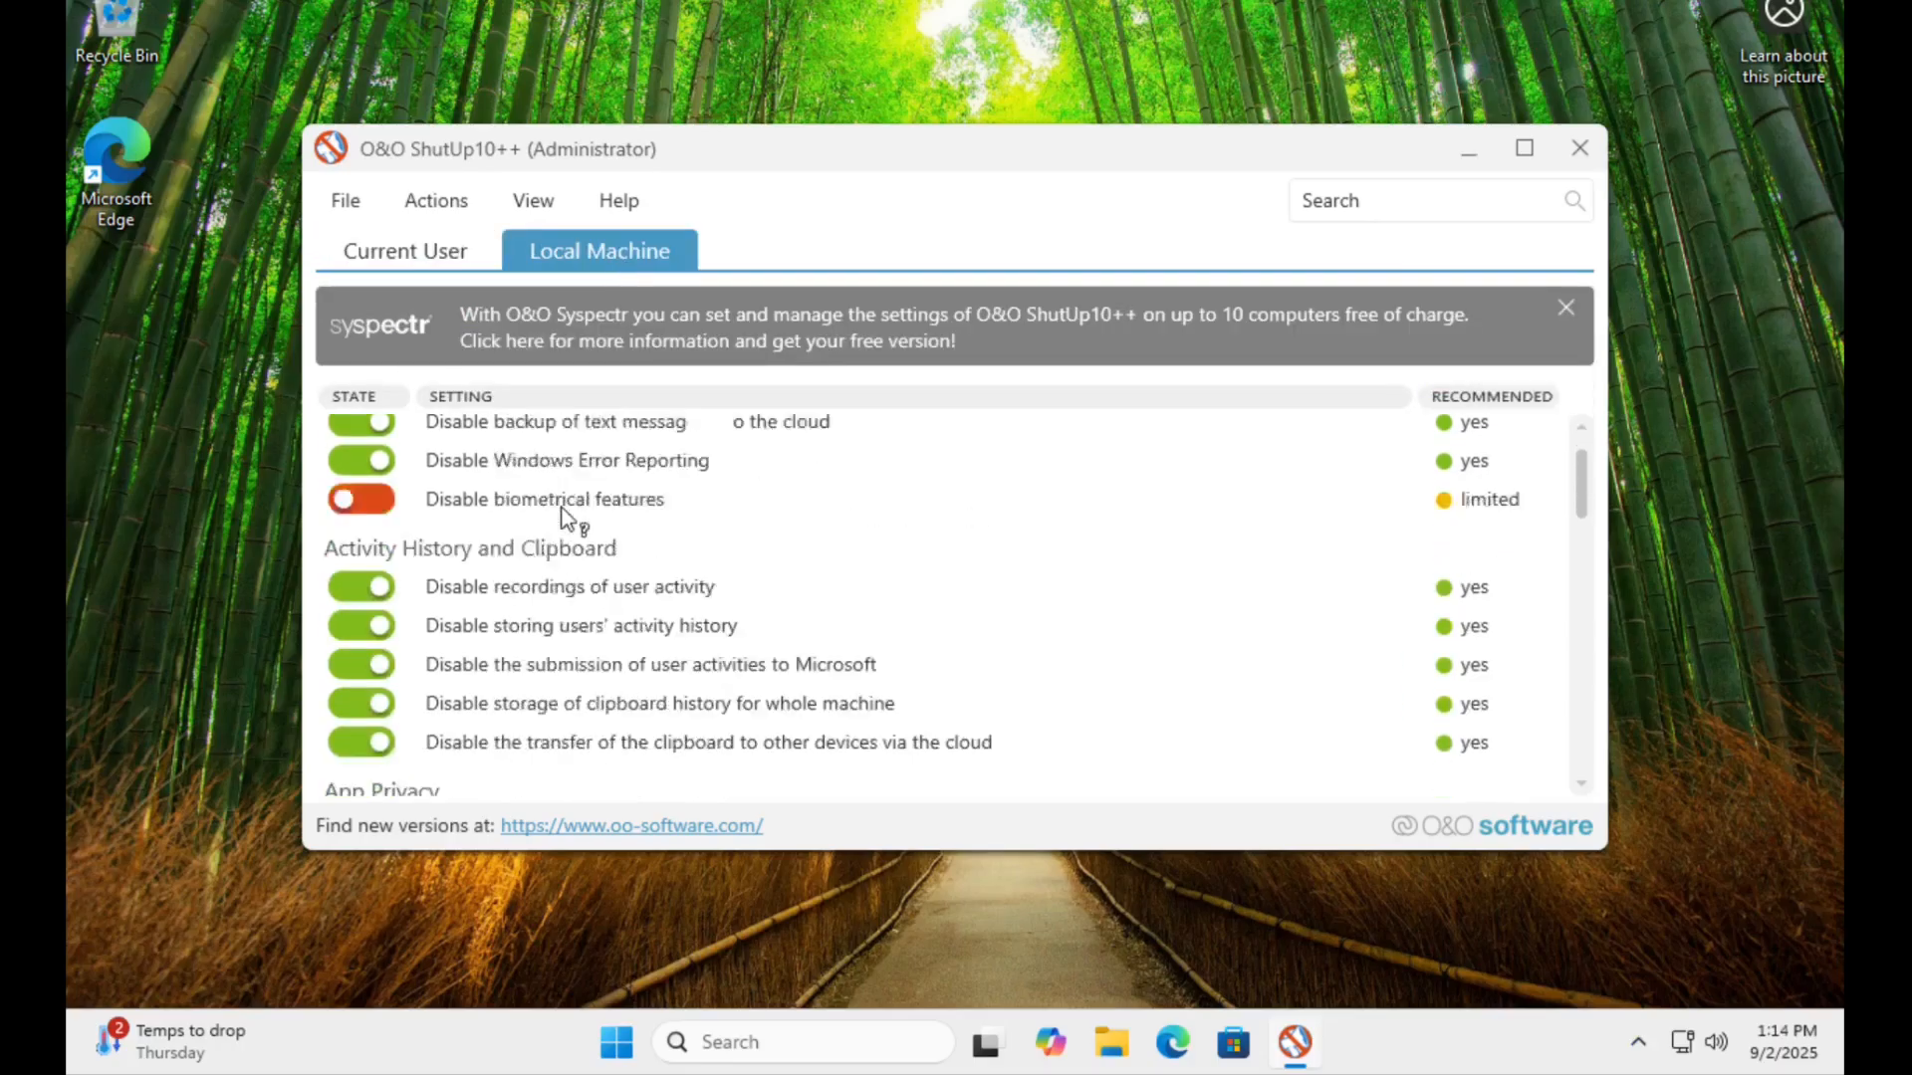
pyautogui.scroll(5, 562, 507)
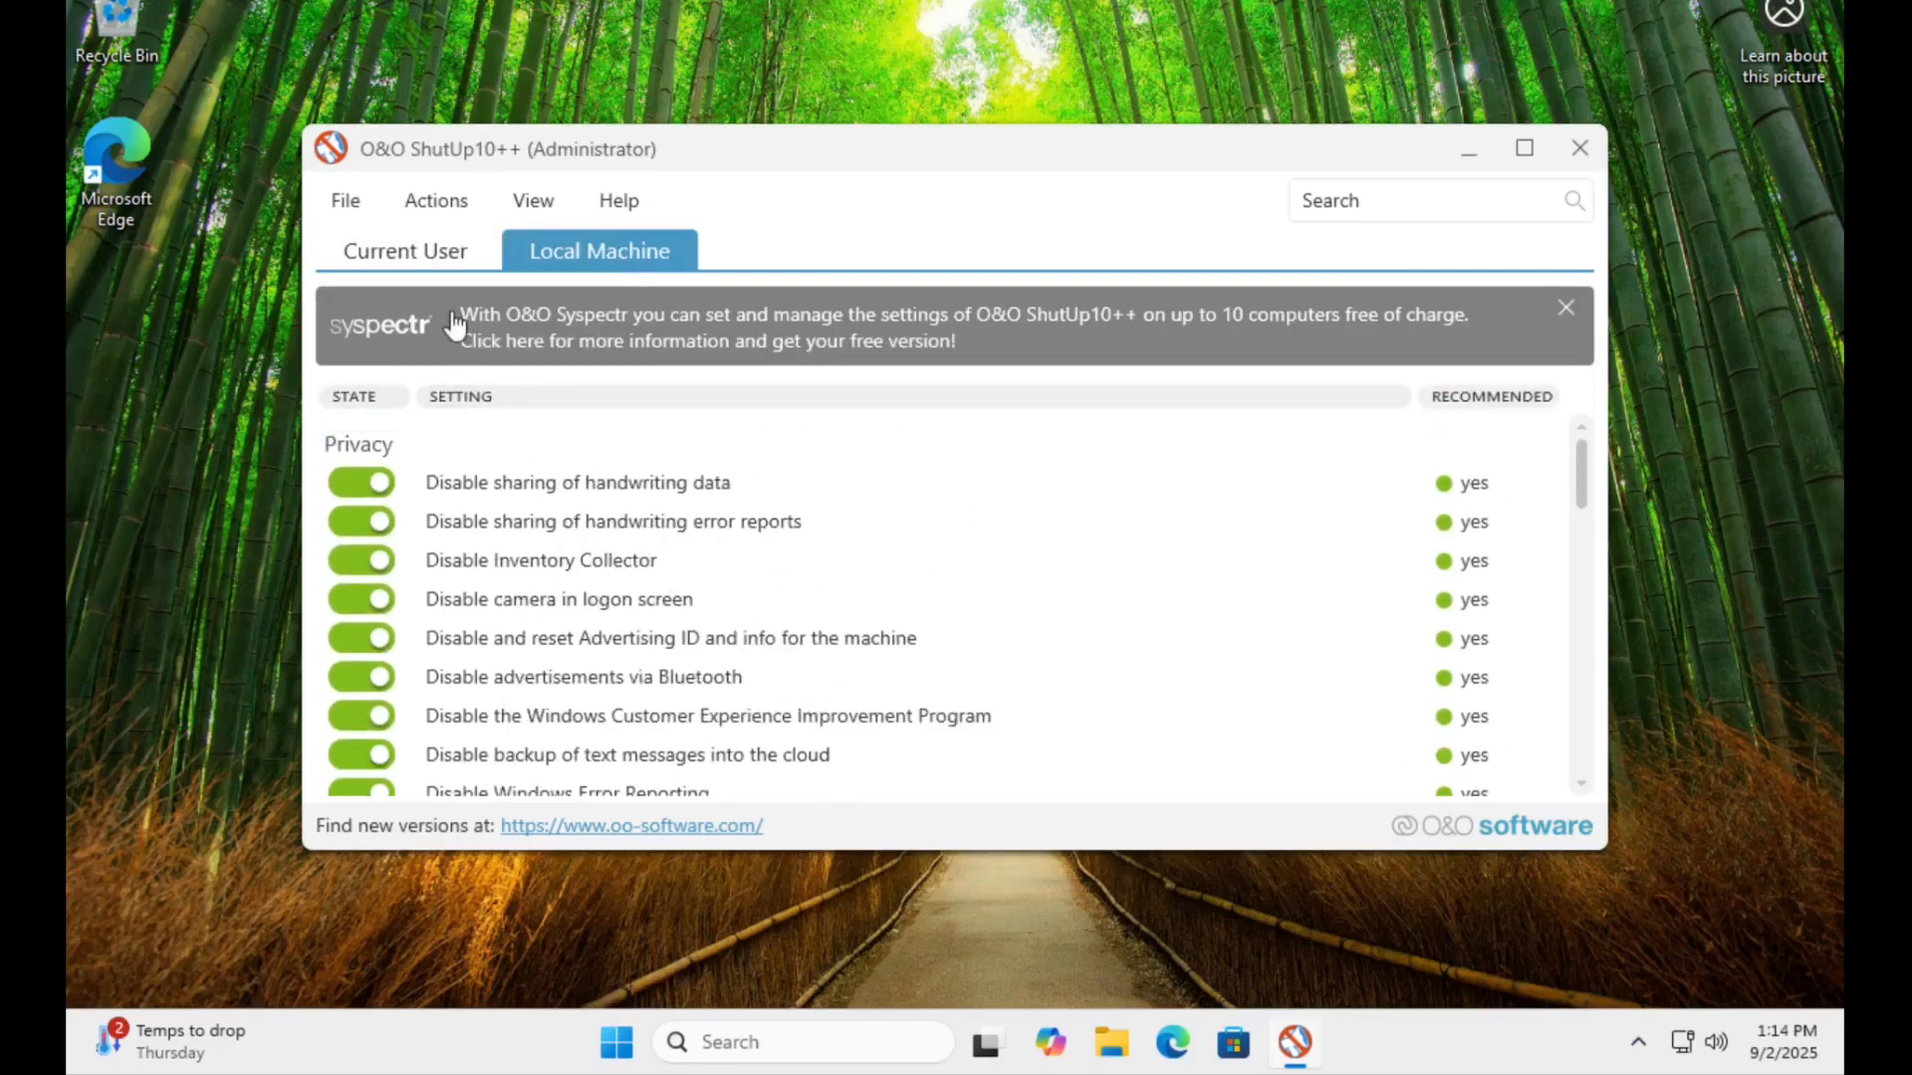
pyautogui.click(444, 260)
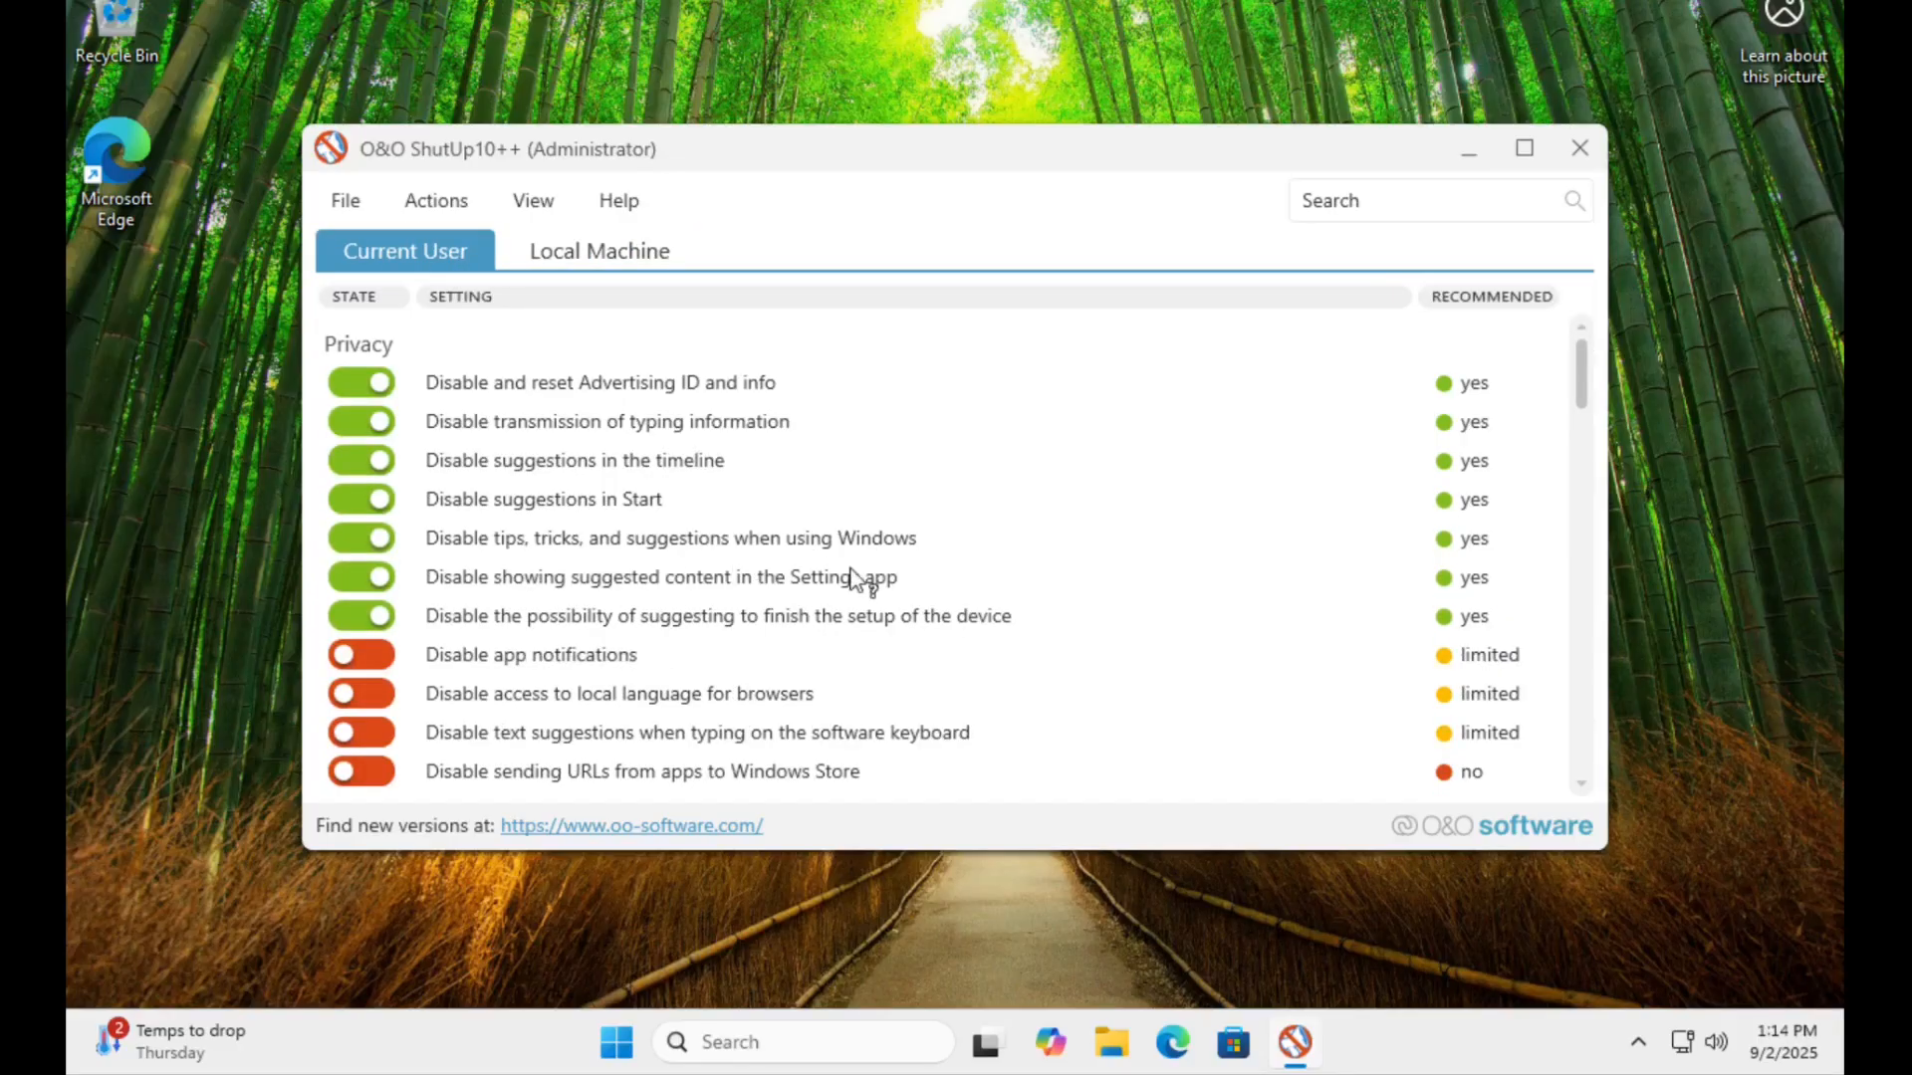
pyautogui.scroll(-5, 851, 577)
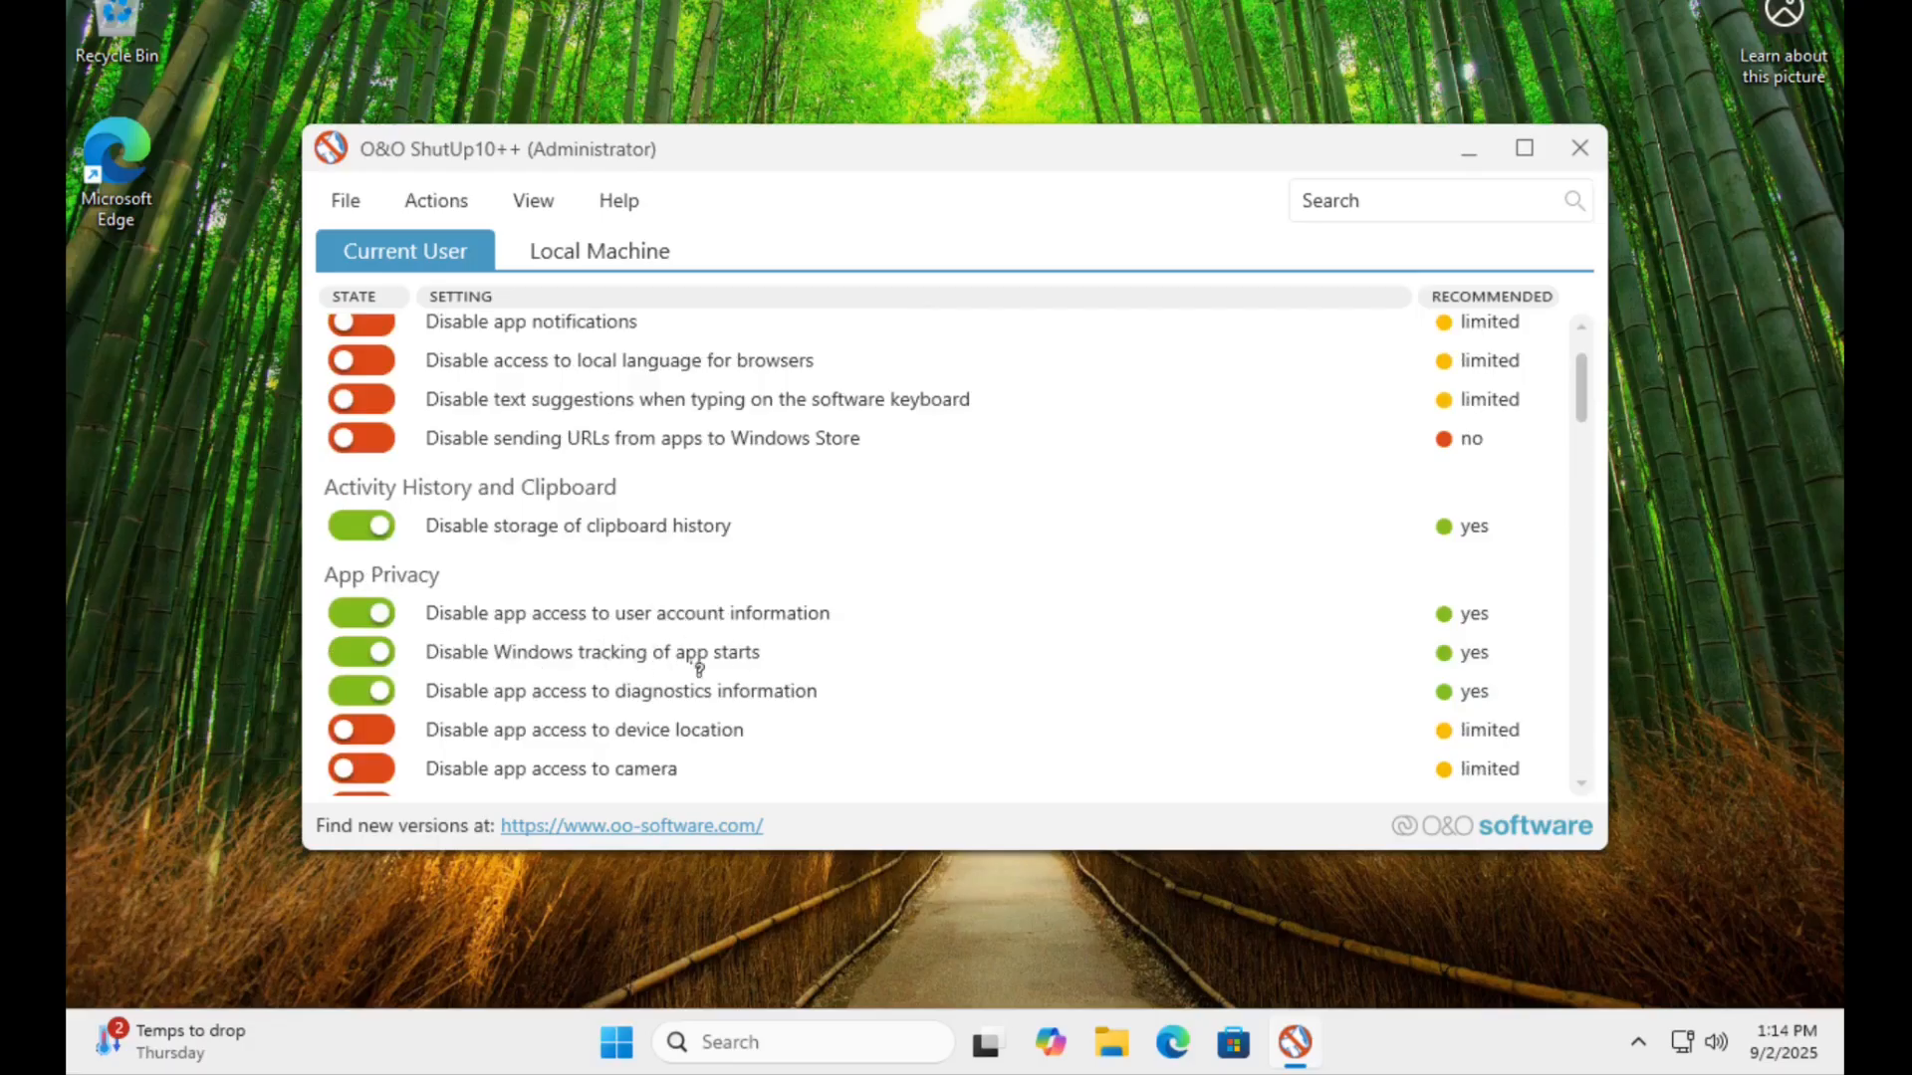
pyautogui.scroll(3, 835, 657)
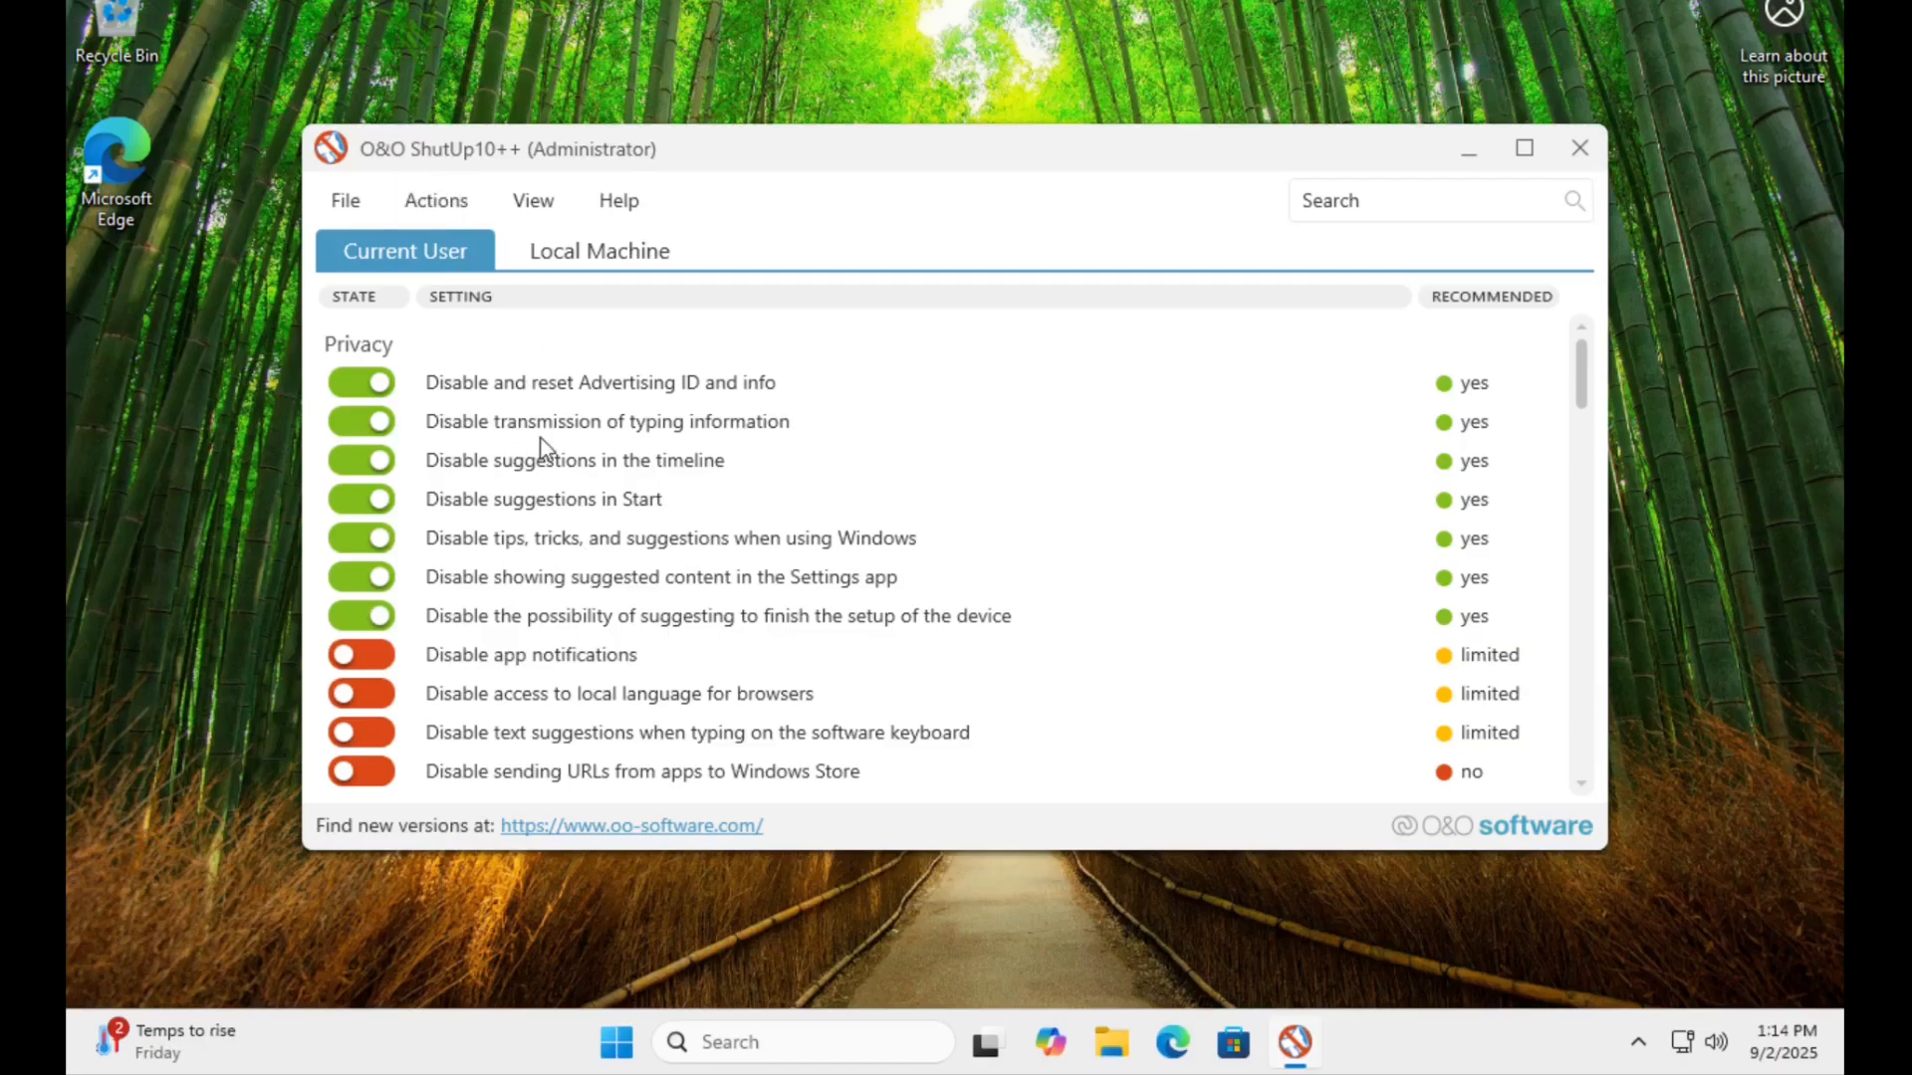
# Close O&O ShutUp10++ and restart Windows to apply the changed settings.
pyautogui.click(1578, 149)
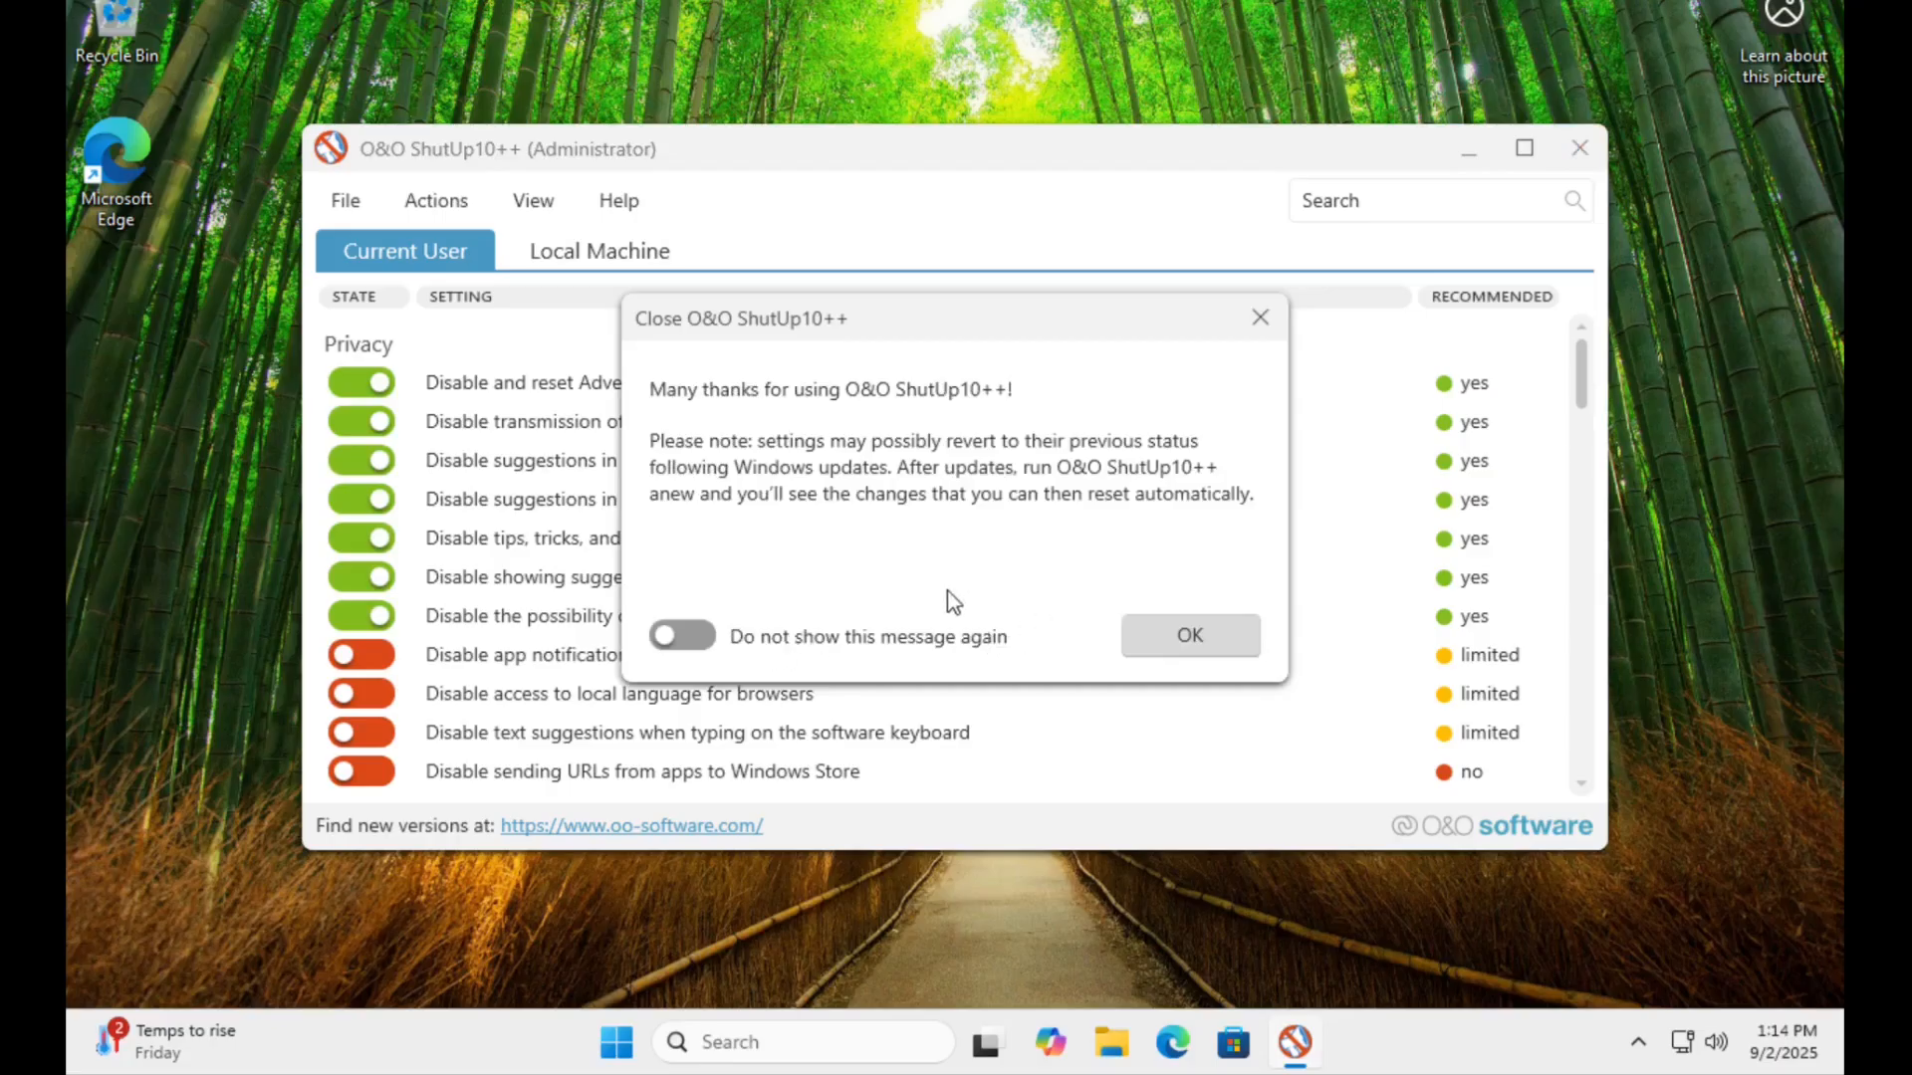
pyautogui.click(1191, 637)
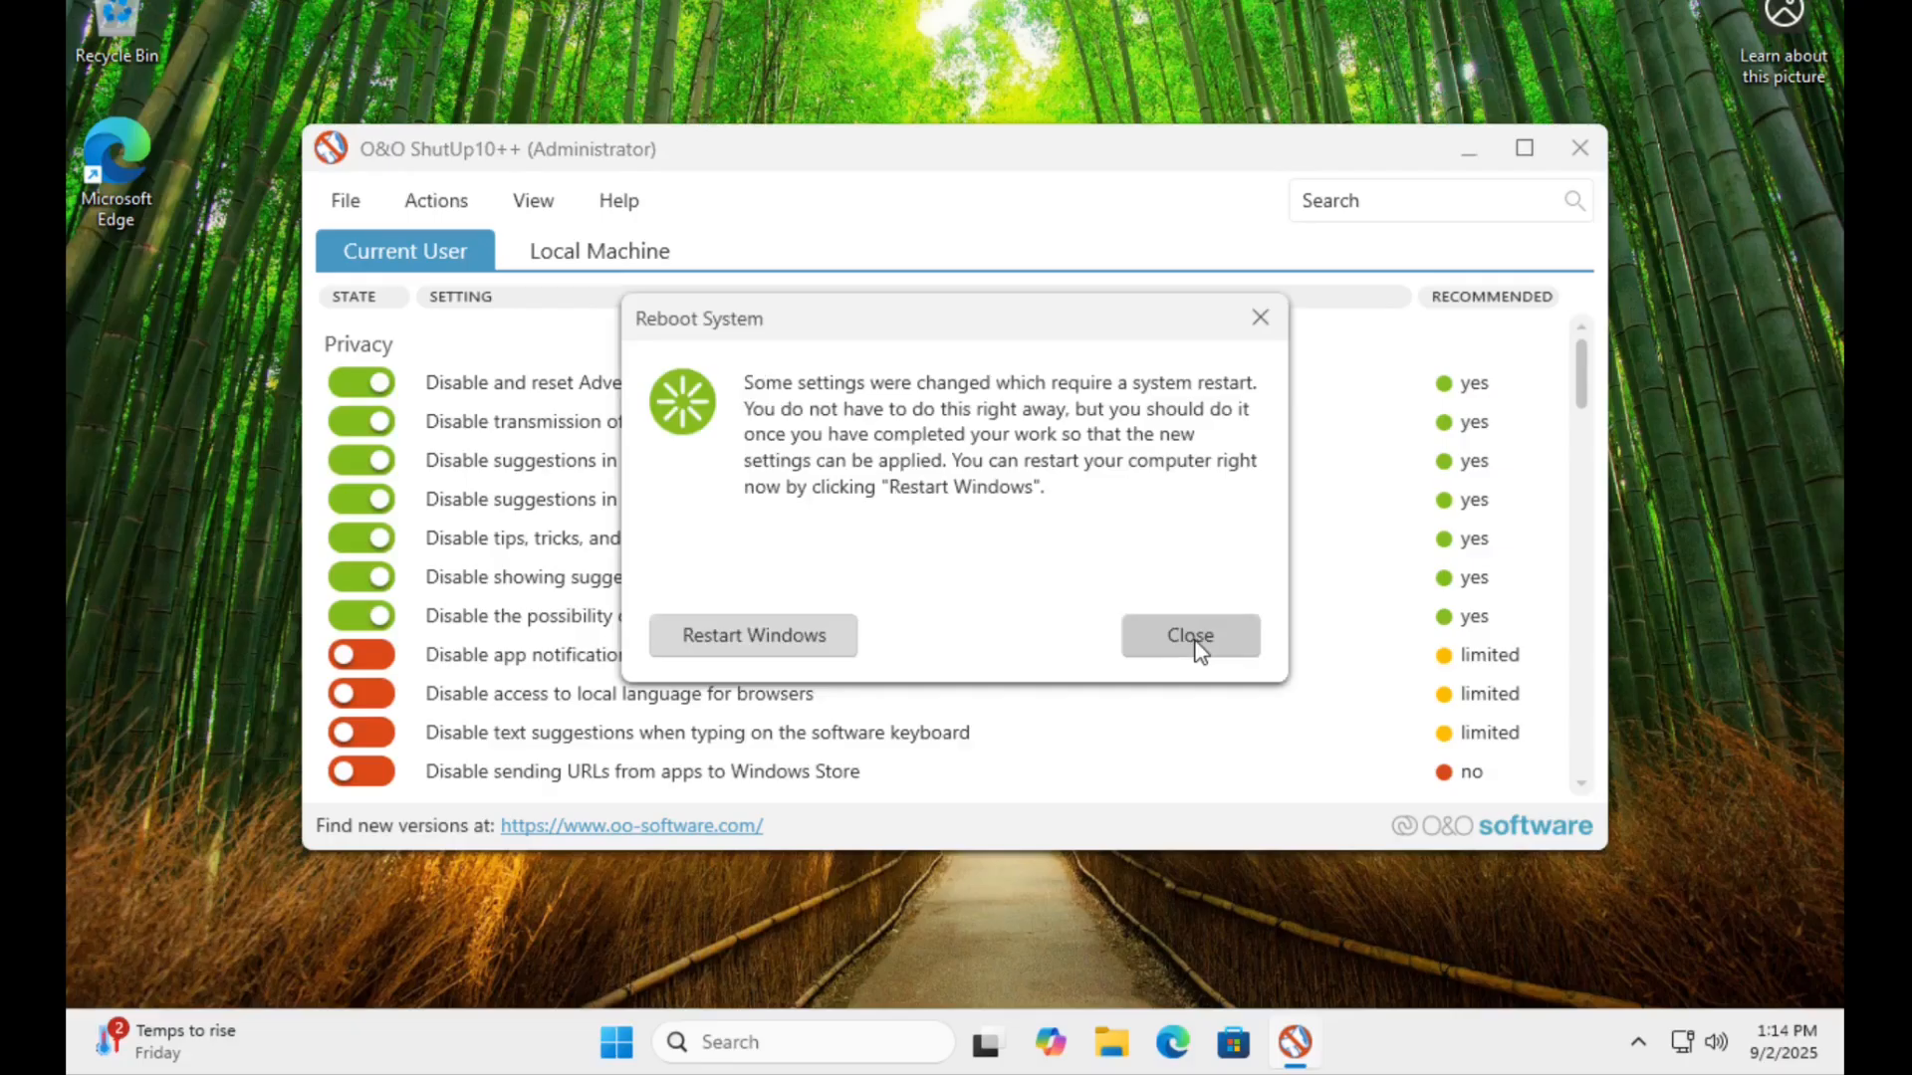
pyautogui.click(761, 636)
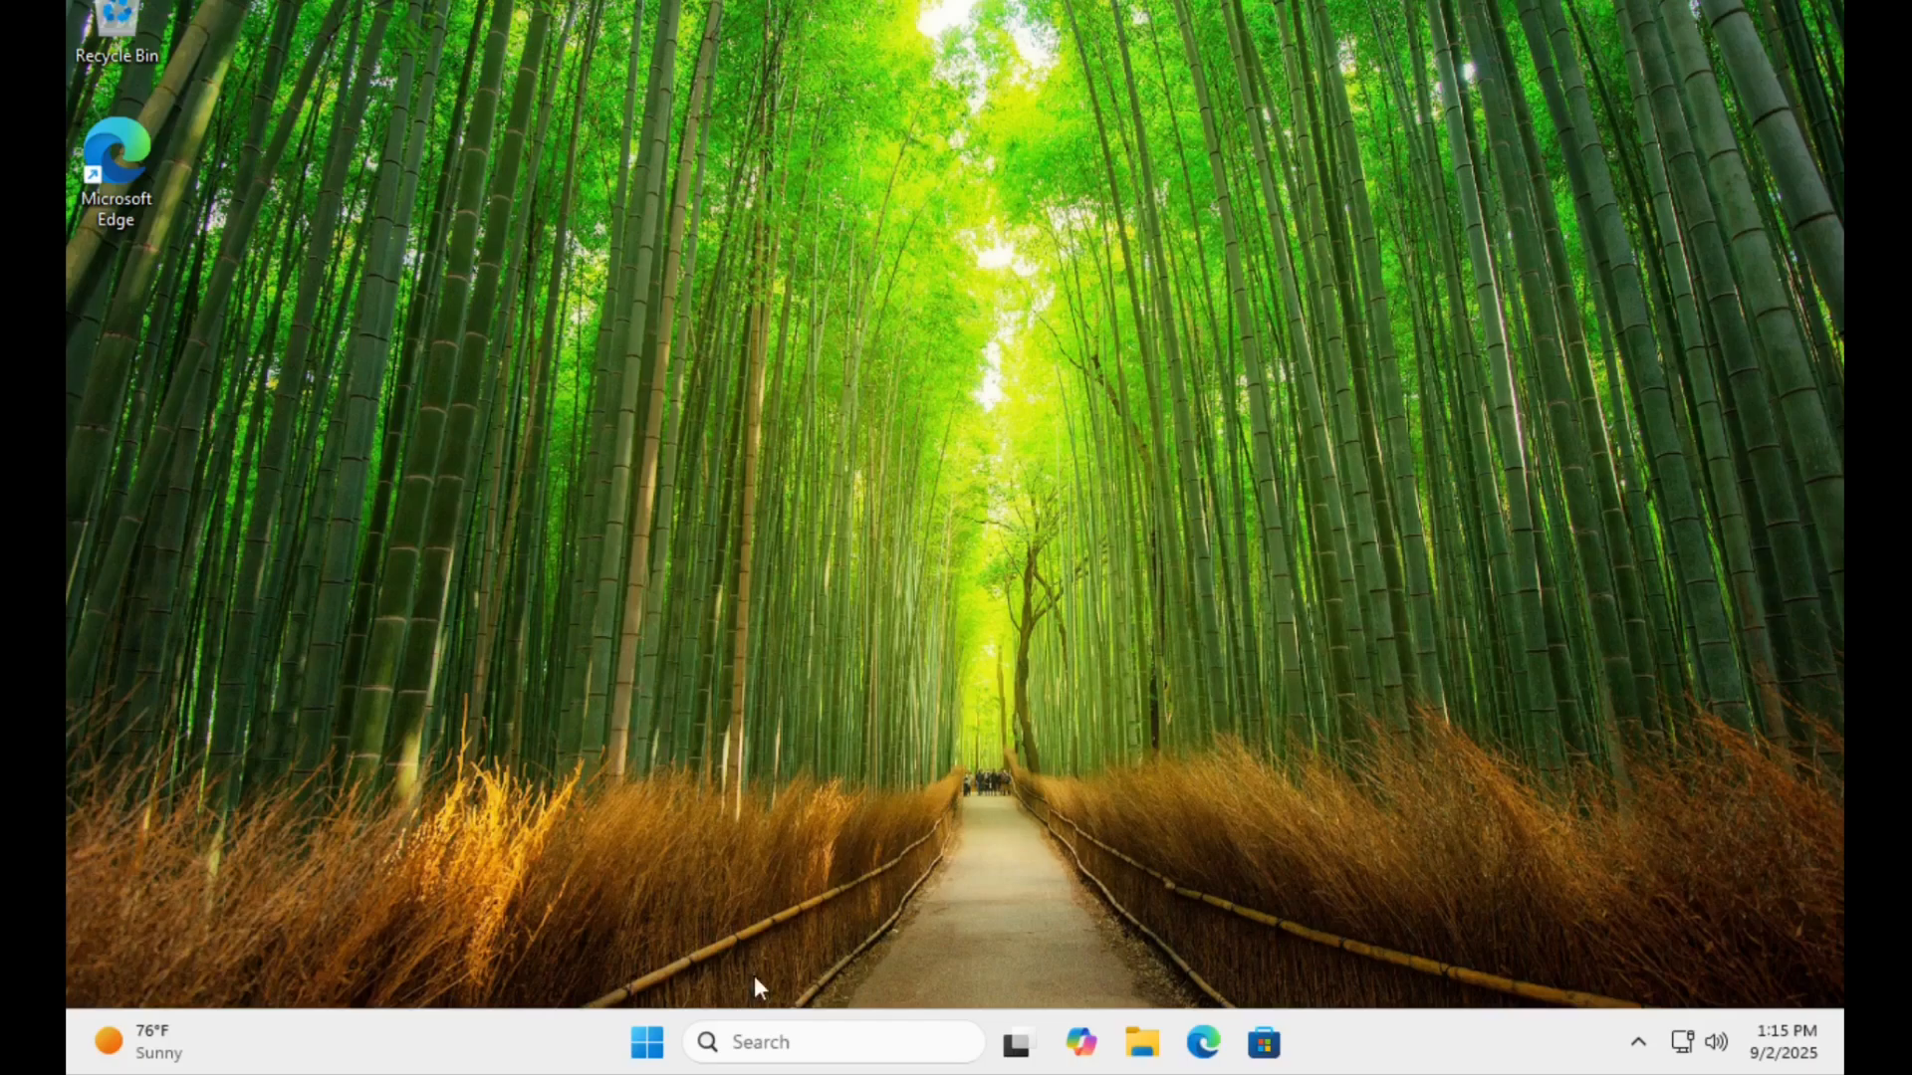
# Run winver to check the installed Windows version, and close the About Windows dialog.
pyautogui.click(766, 1047)
pyautogui.write('win')
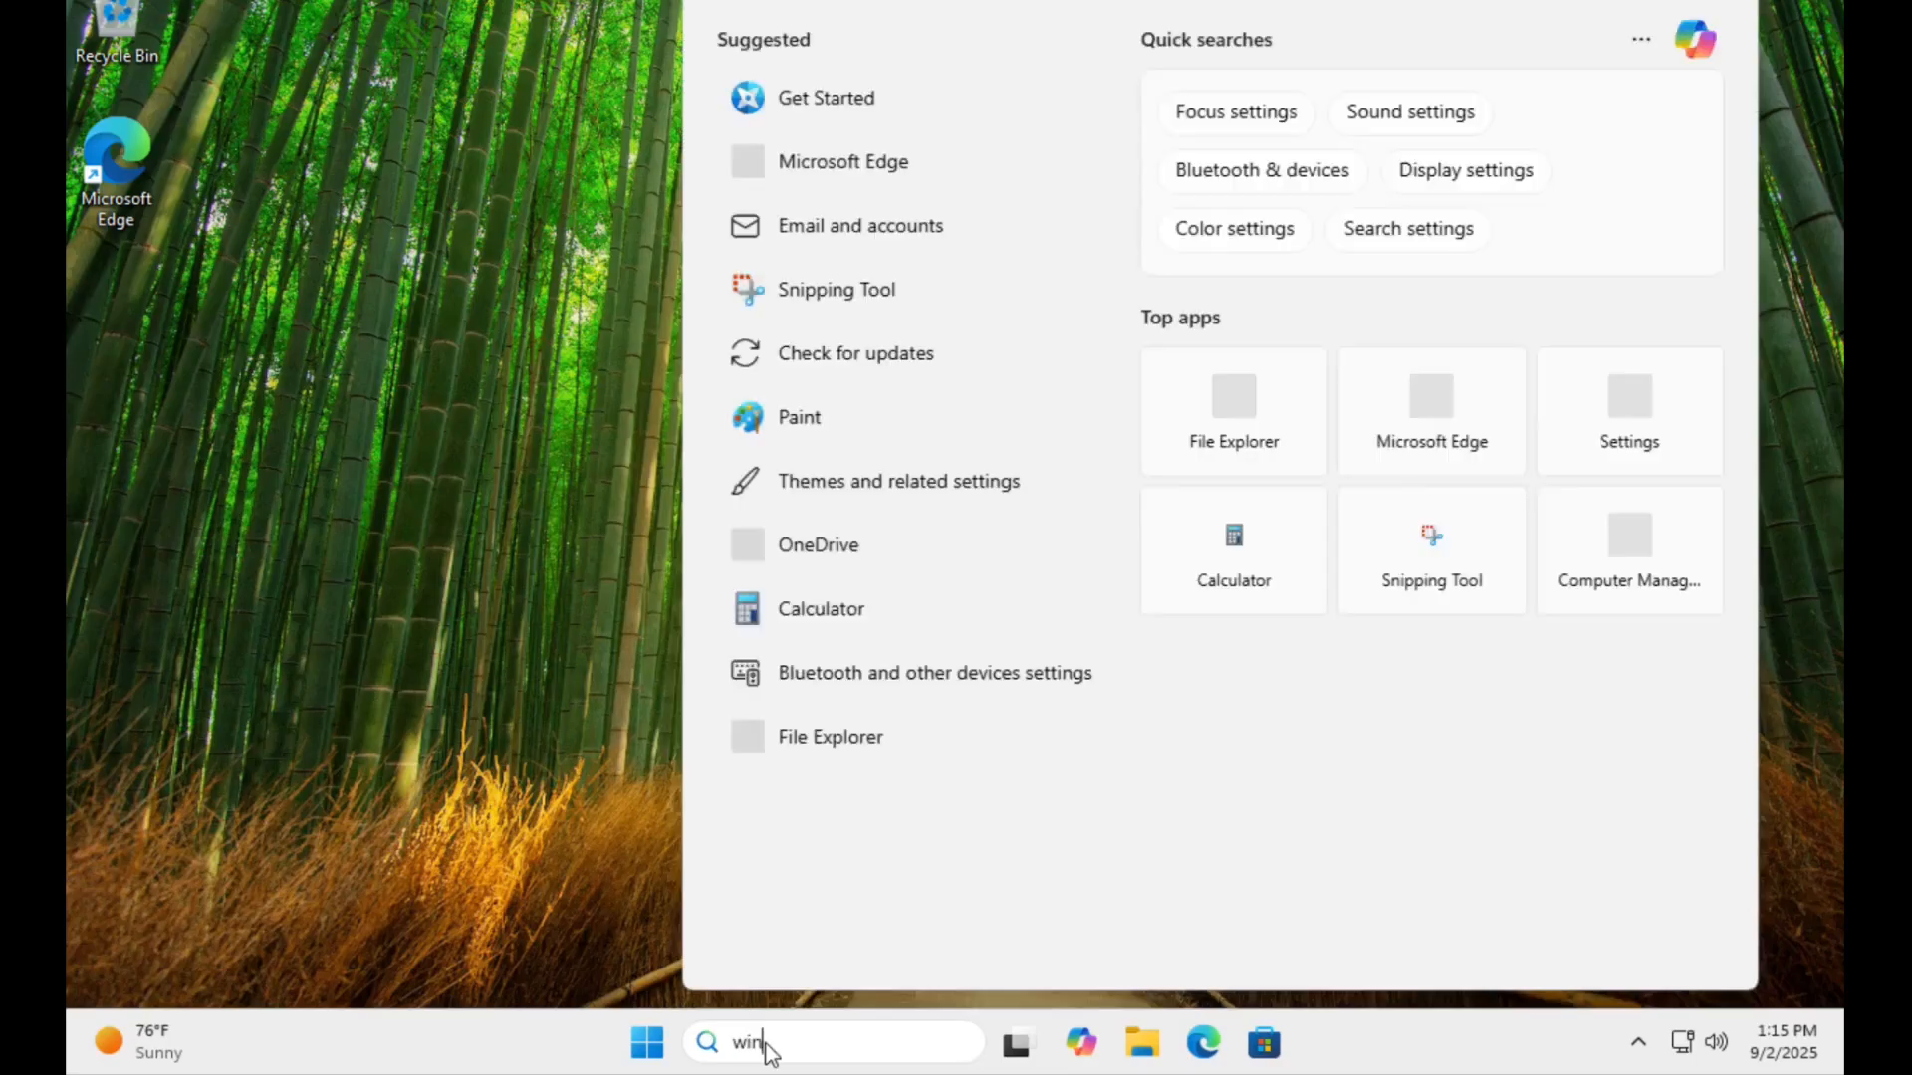
pyautogui.write('ver')
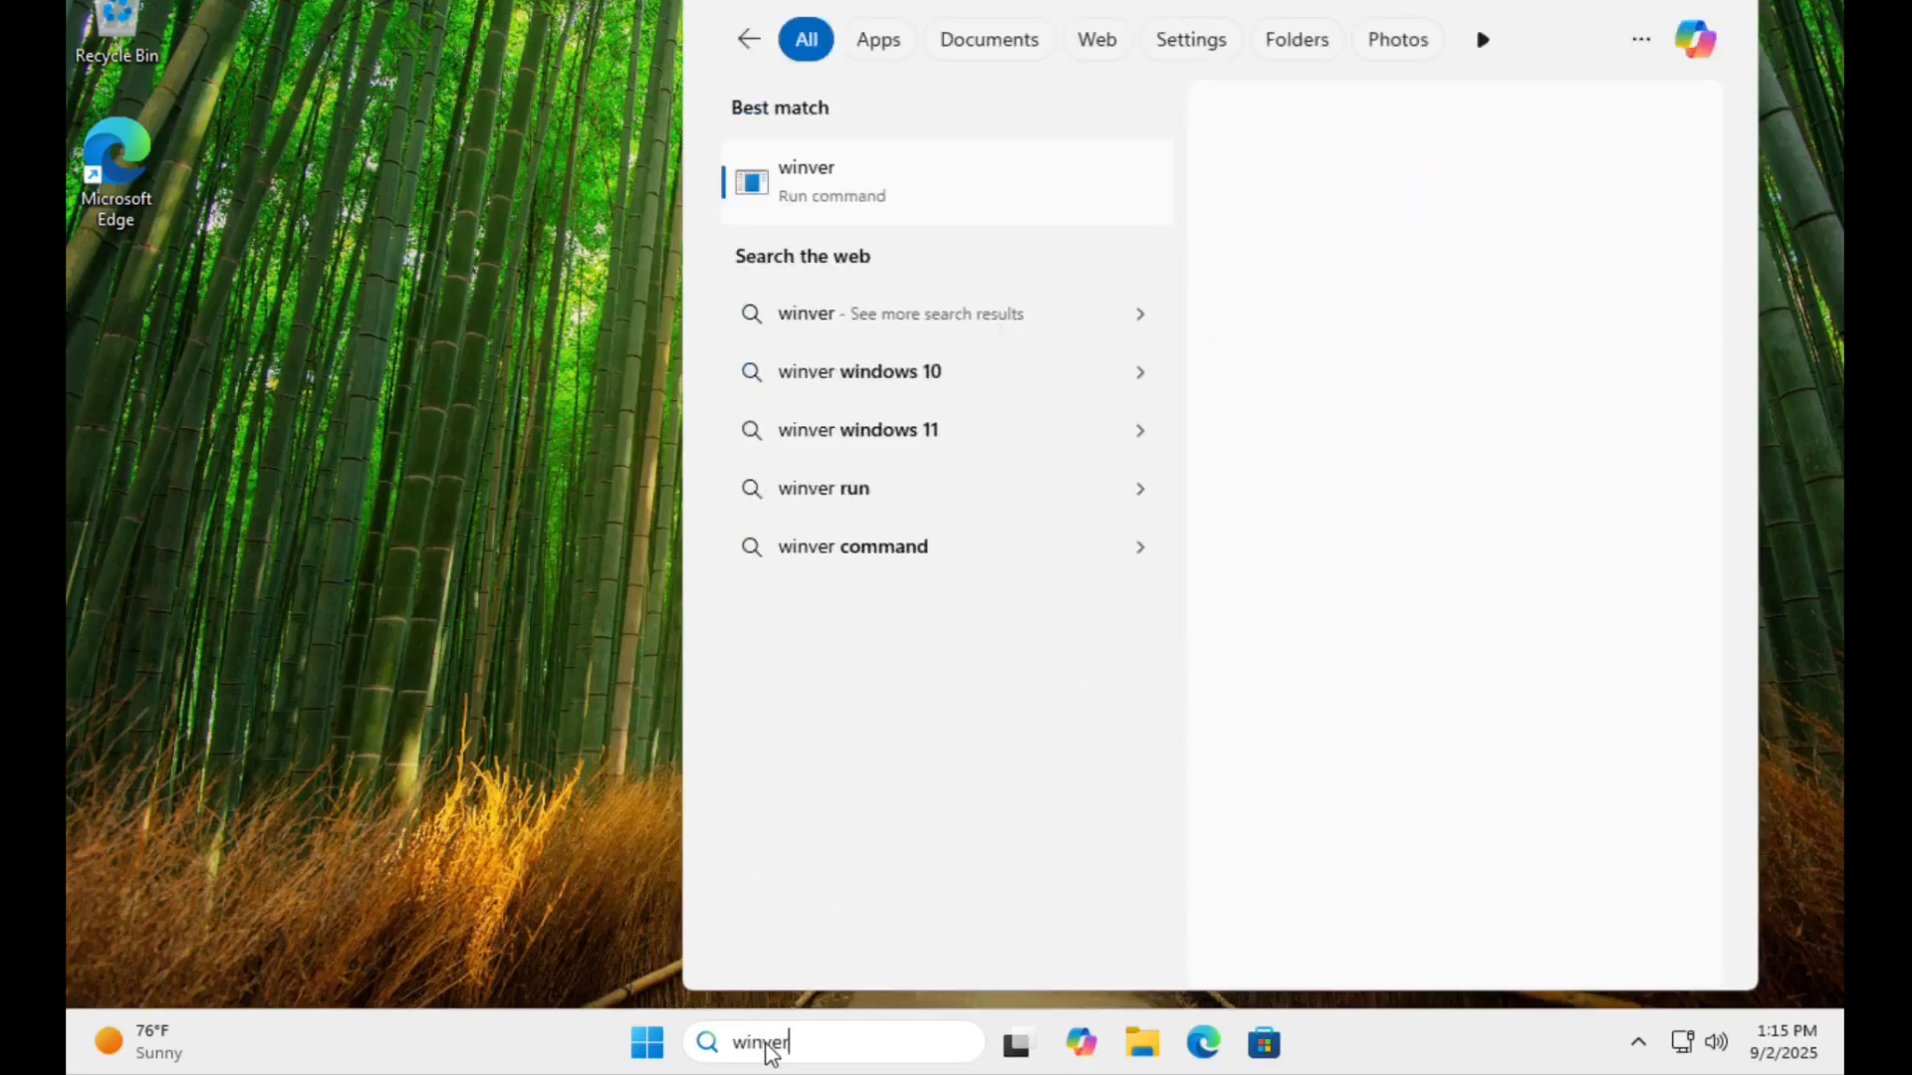
pyautogui.press('Return')
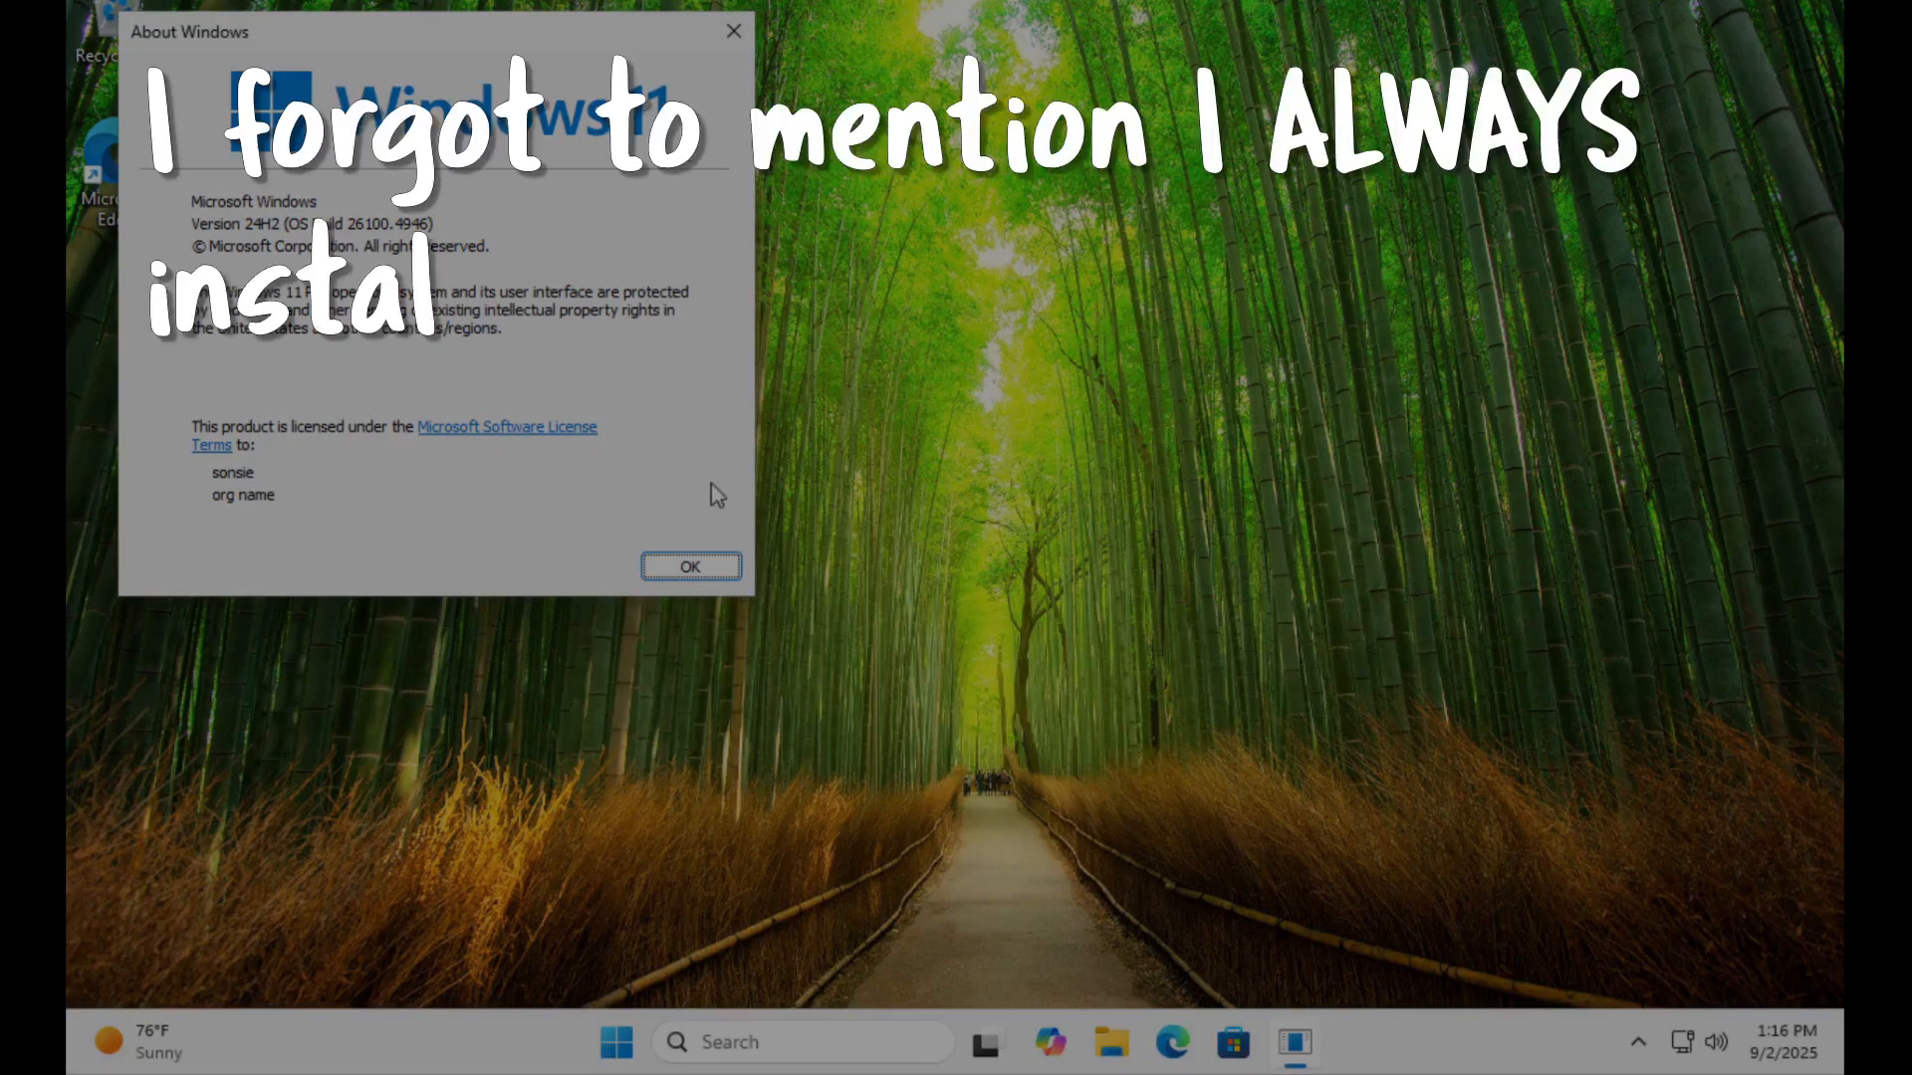
pyautogui.click(691, 567)
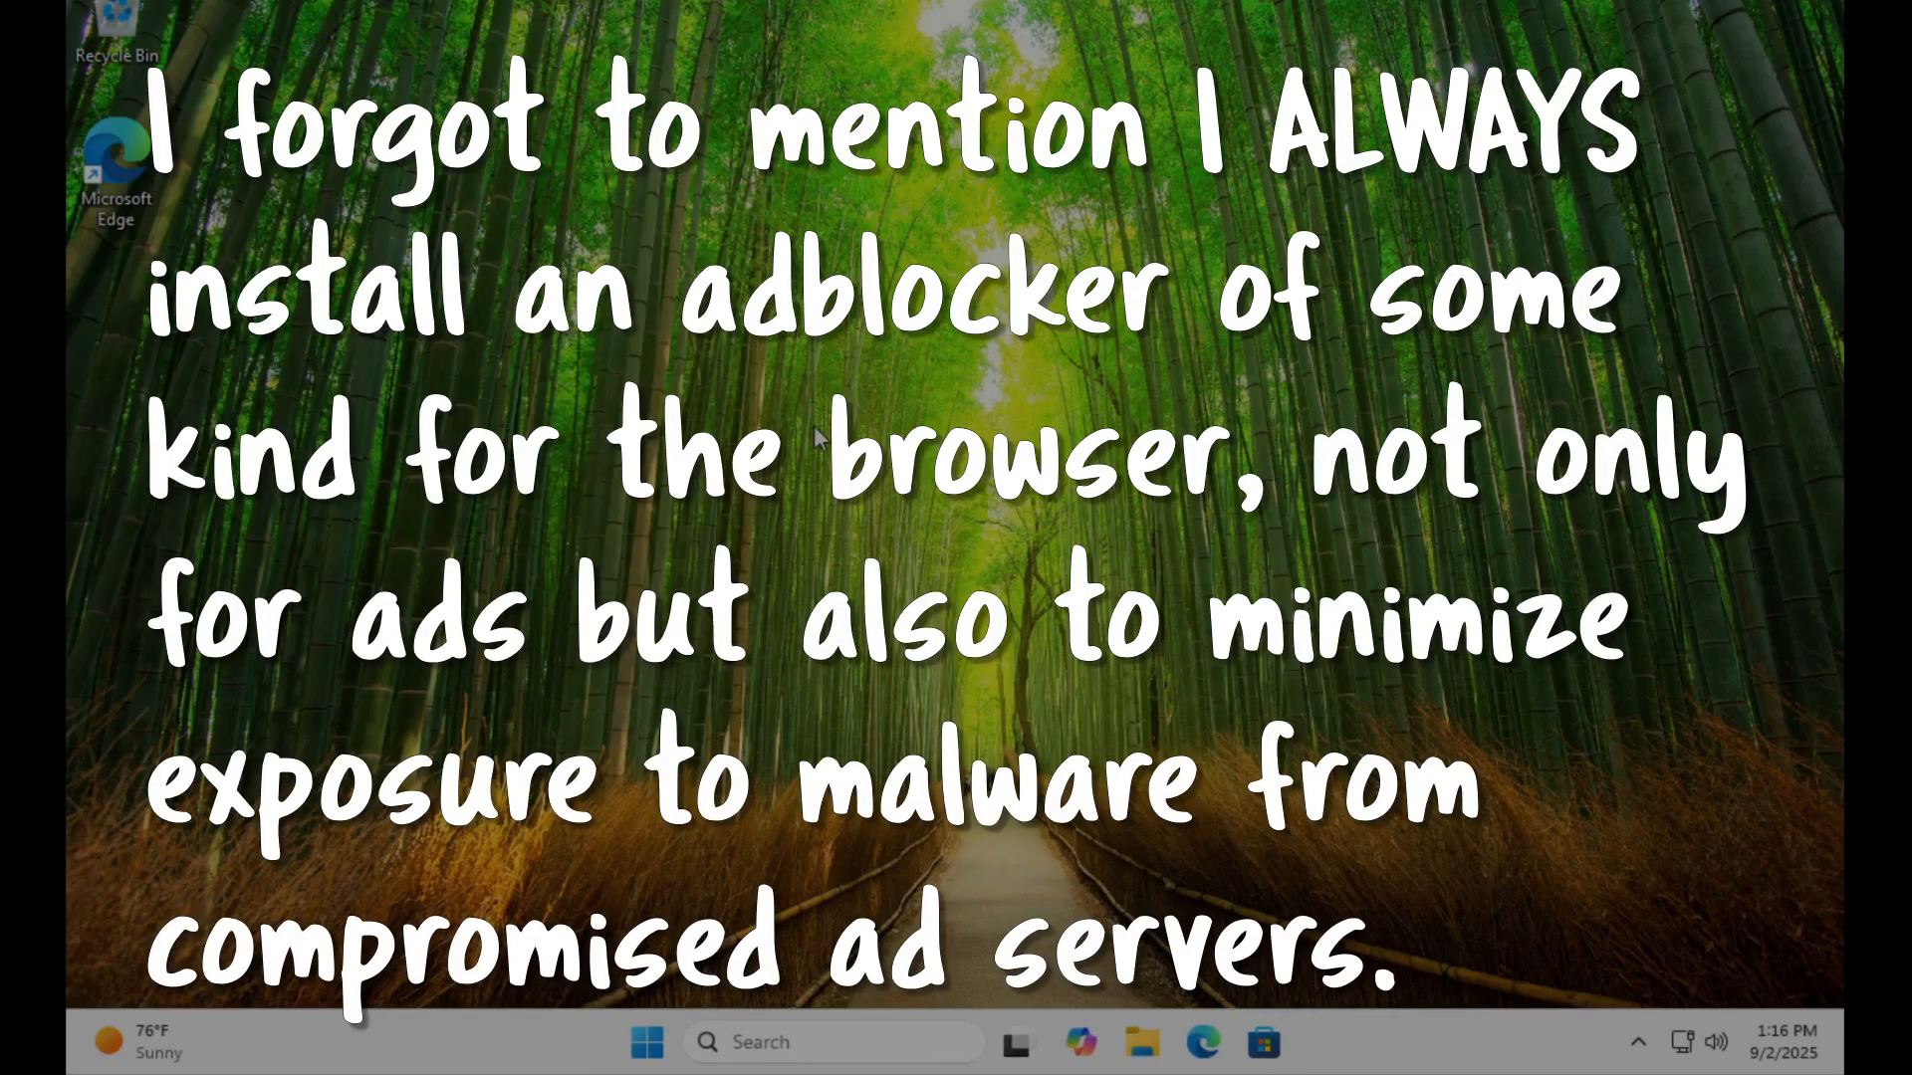